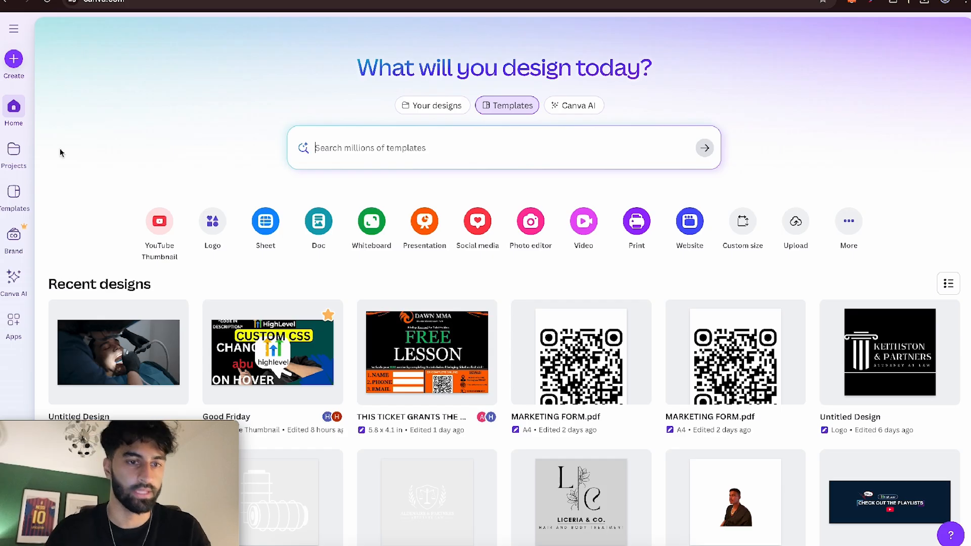
- Create a new logo design and search the templates for "dental"
{"action": "left_click", "coordinate": [14, 59]}
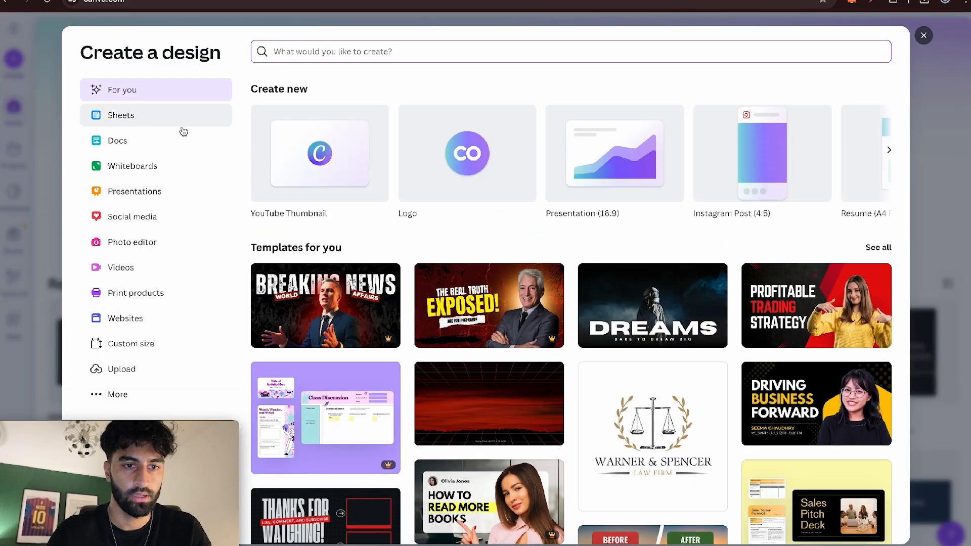
{"action": "left_click", "coordinate": [430, 155]}
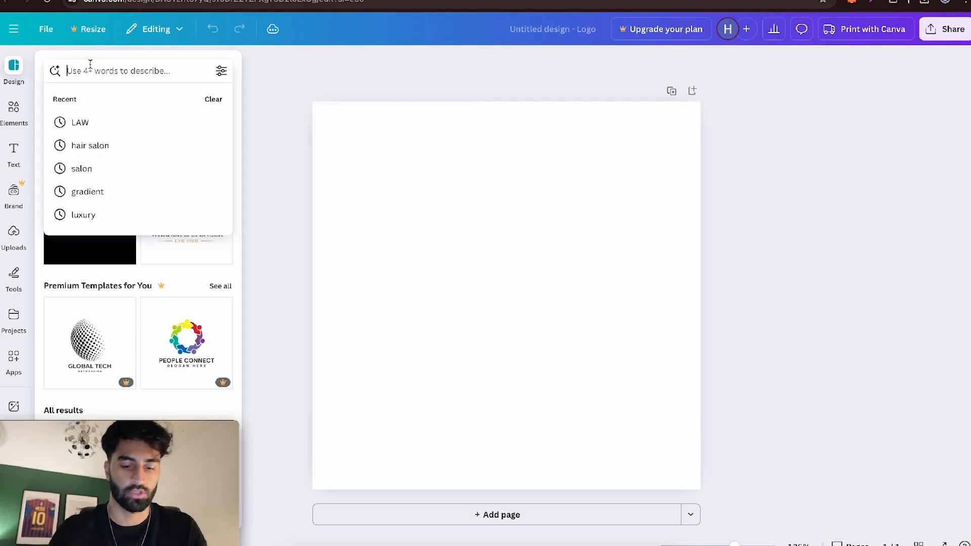
{"action": "type", "text": "dental"}
{"action": "key", "text": "Return"}
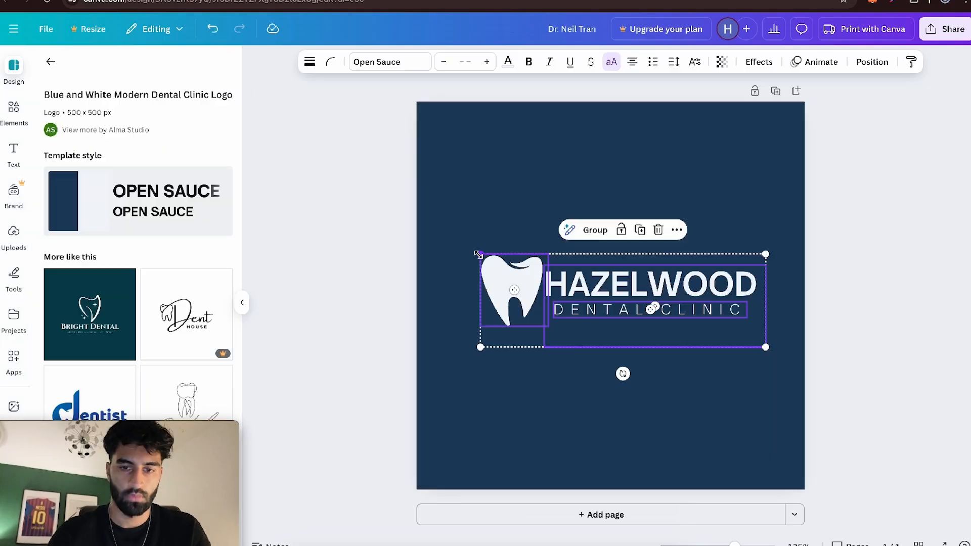
- Enlarge the tooth and Hazelwood Dental Clinic text together to about 491 by 160 and position them across the canvas width
{"action": "left_click_drag", "start_coordinate": [479, 253], "coordinate": [426, 225]}
{"action": "left_click_drag", "start_coordinate": [765, 345], "coordinate": [804, 362]}
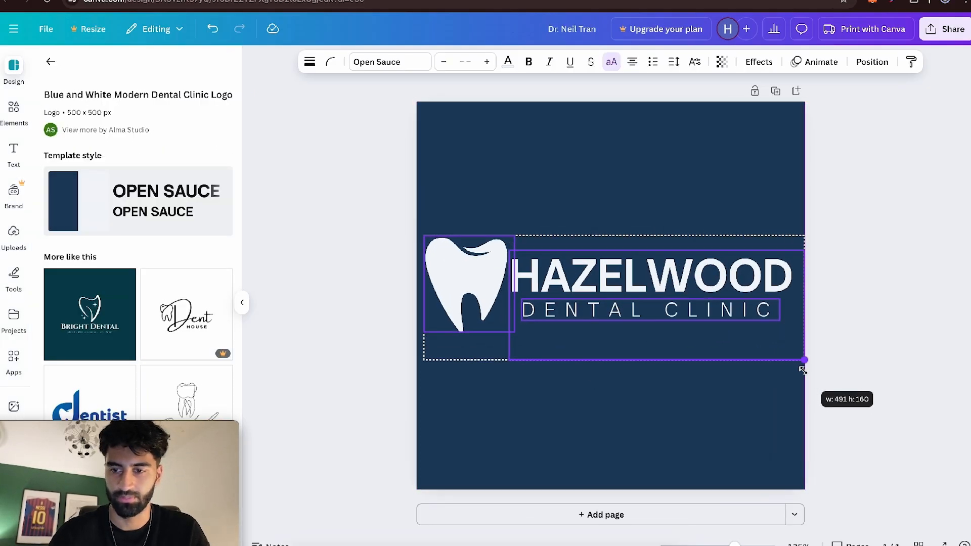
{"action": "left_click", "coordinate": [841, 373]}
{"action": "left_click_drag", "start_coordinate": [857, 387], "coordinate": [508, 232]}
{"action": "left_click", "coordinate": [882, 205]}
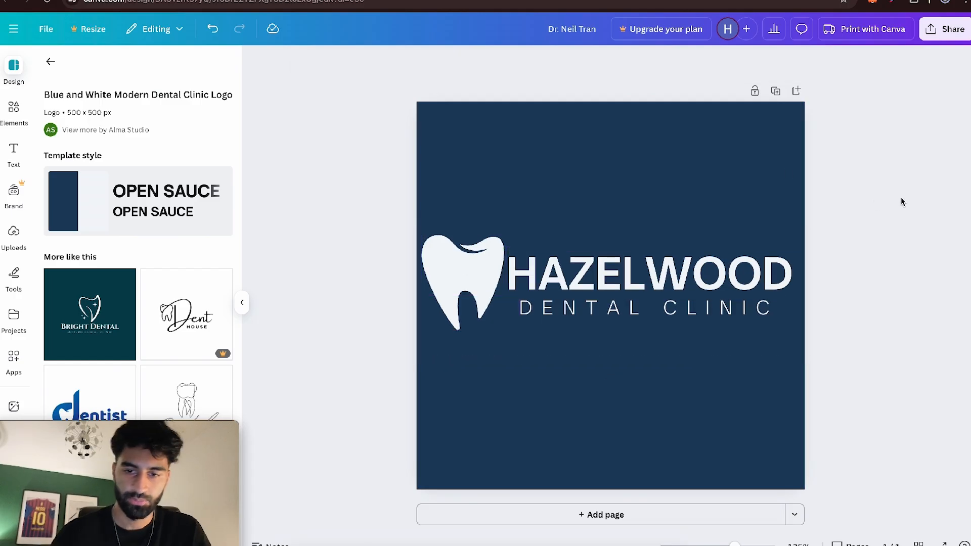
- Recolour the logo's tooth and text black and download the design as a PNG
{"action": "left_click", "coordinate": [172, 1]}
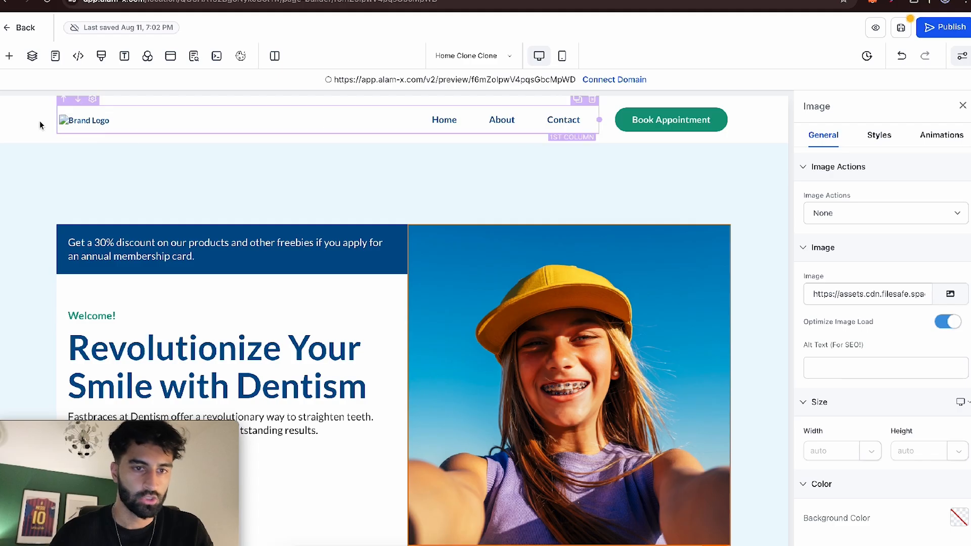
{"action": "left_click", "coordinate": [179, 1]}
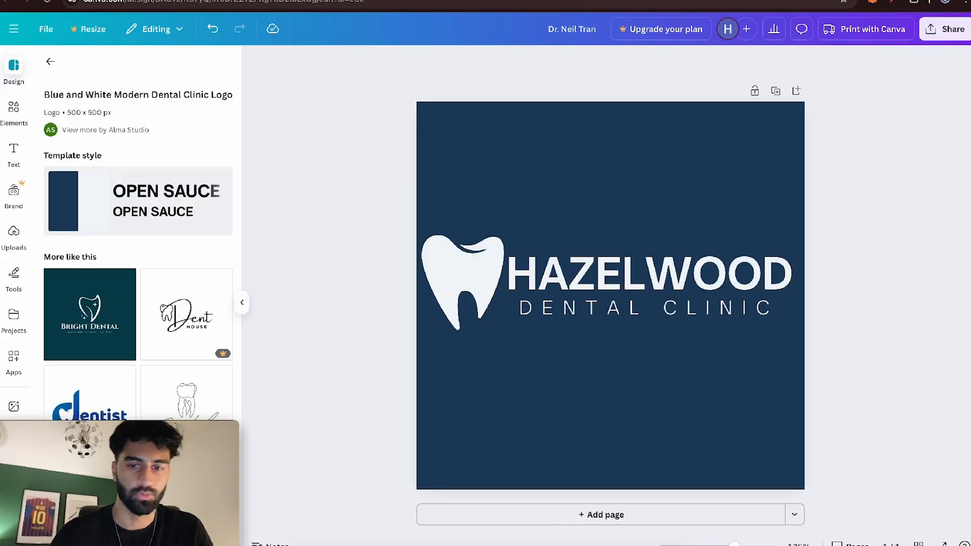
{"action": "left_click", "coordinate": [461, 249]}
{"action": "left_click", "coordinate": [556, 63]}
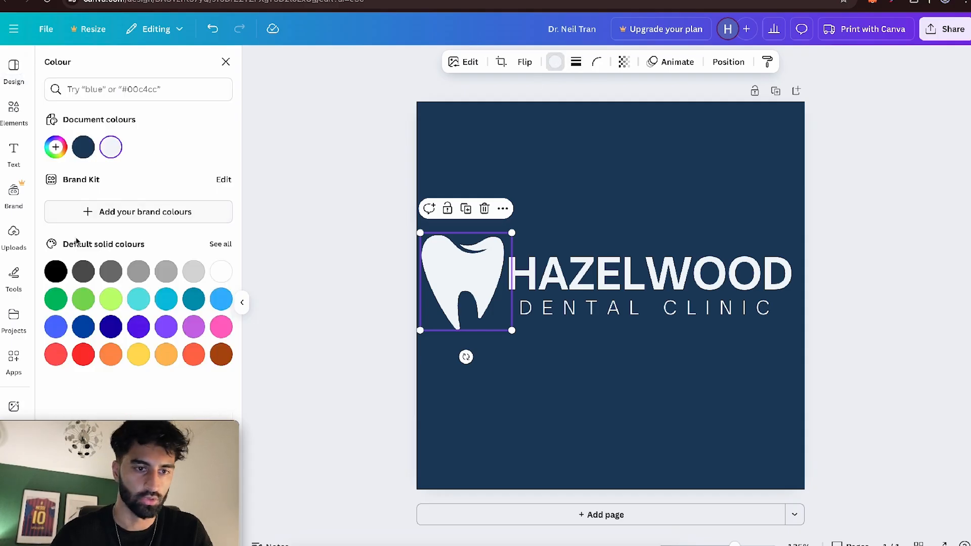
{"action": "left_click", "coordinate": [57, 271]}
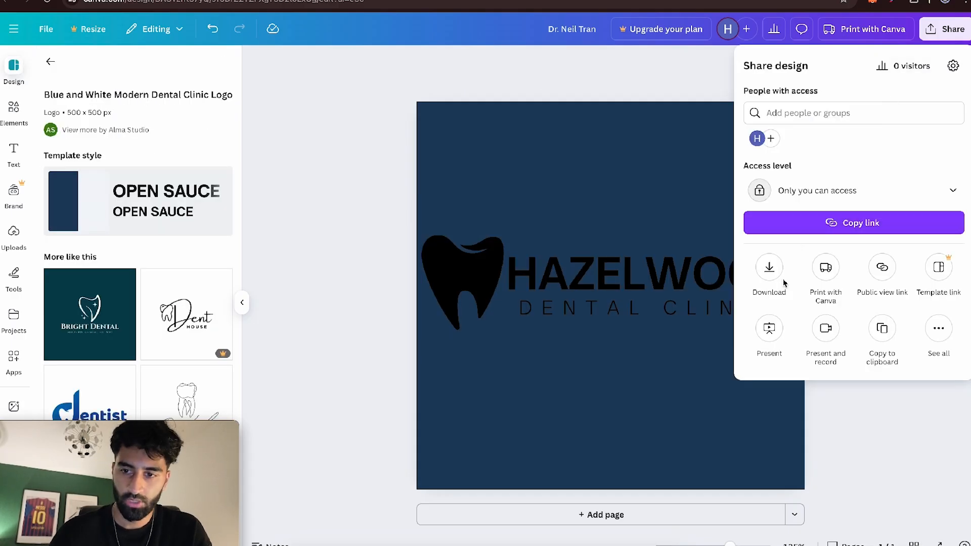
{"action": "left_click", "coordinate": [770, 276]}
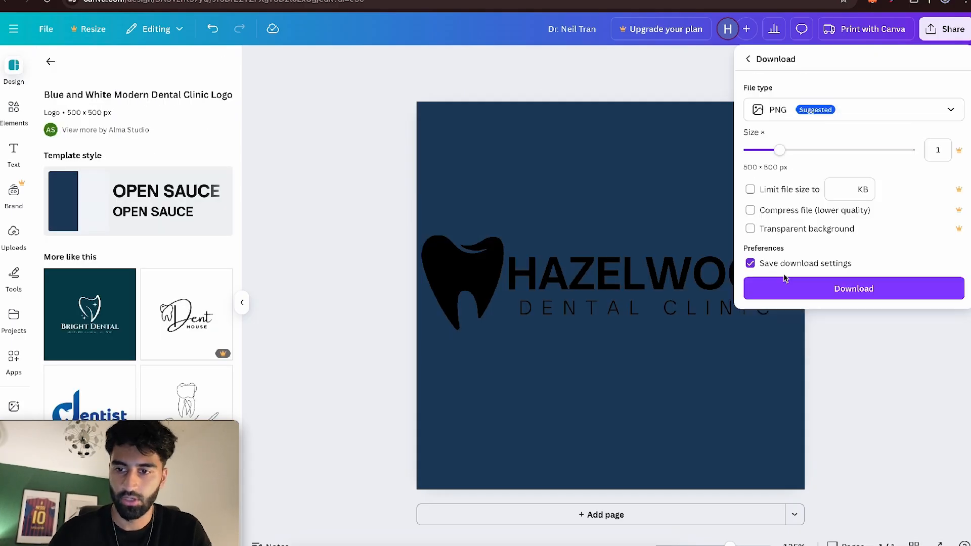
{"action": "left_click", "coordinate": [789, 287]}
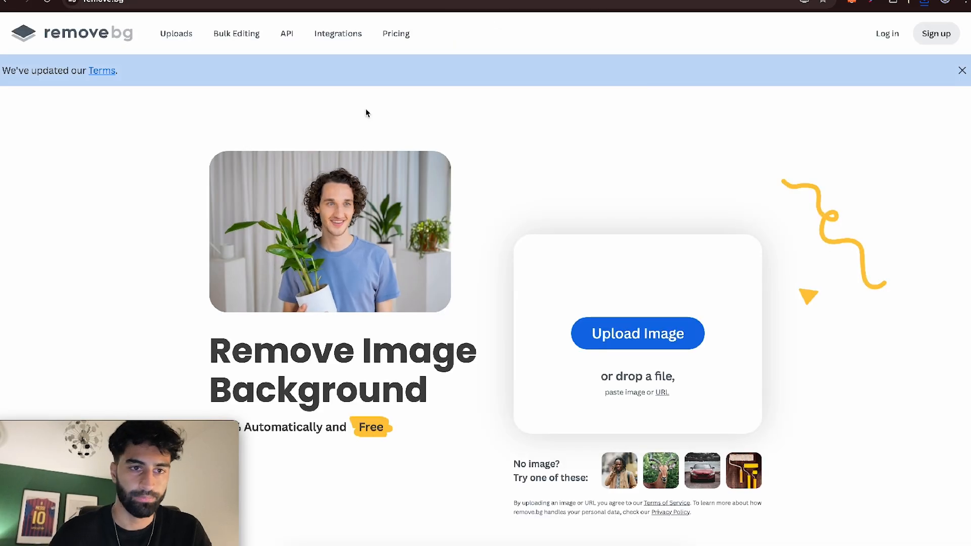
- Upload the downloaded logo to remove.bg to strip its background and download the resulting image
{"action": "left_click", "coordinate": [924, 2]}
{"action": "left_click_drag", "start_coordinate": [846, 36], "coordinate": [523, 214]}
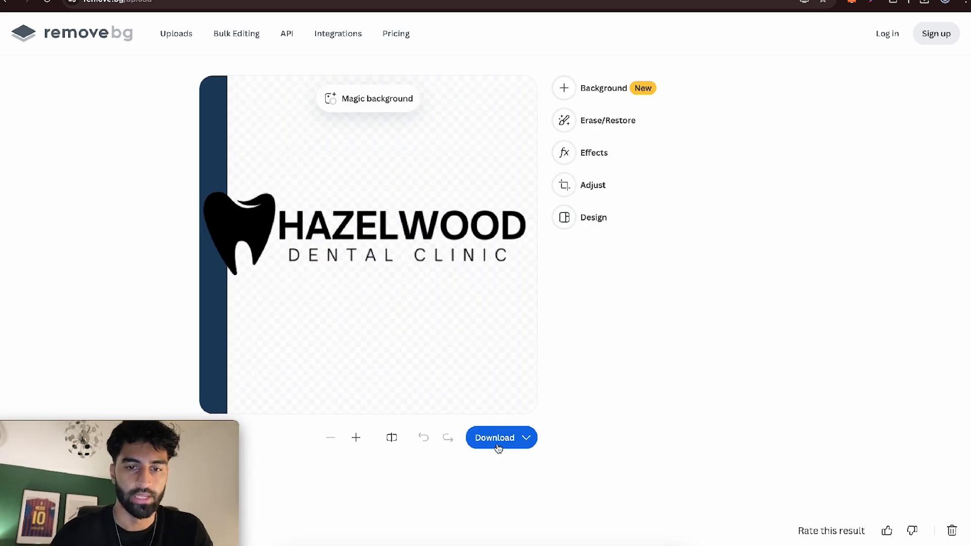
{"action": "left_click", "coordinate": [498, 449]}
{"action": "left_click", "coordinate": [481, 386]}
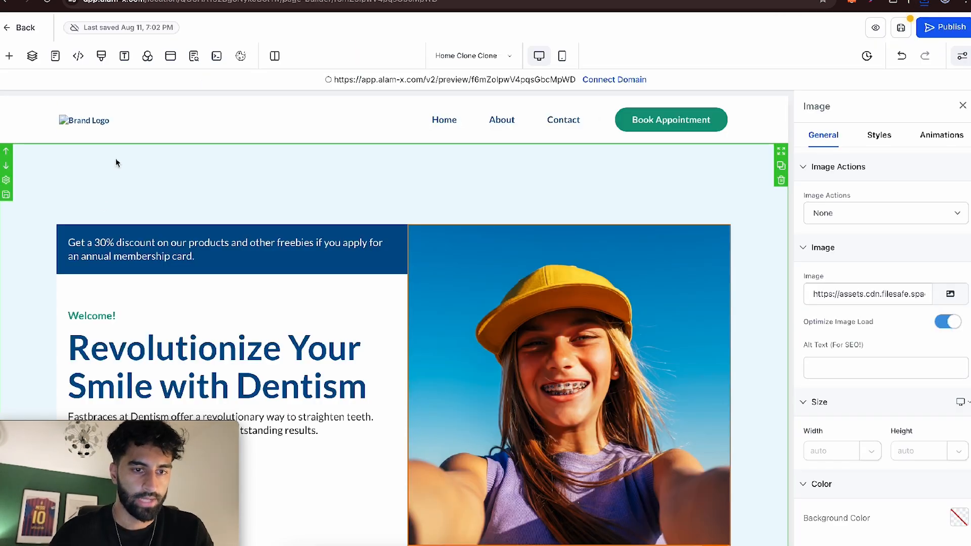
- Upload the background-free logo to the media storage and use it as the navigation menu's brand logo
{"action": "left_click", "coordinate": [96, 124]}
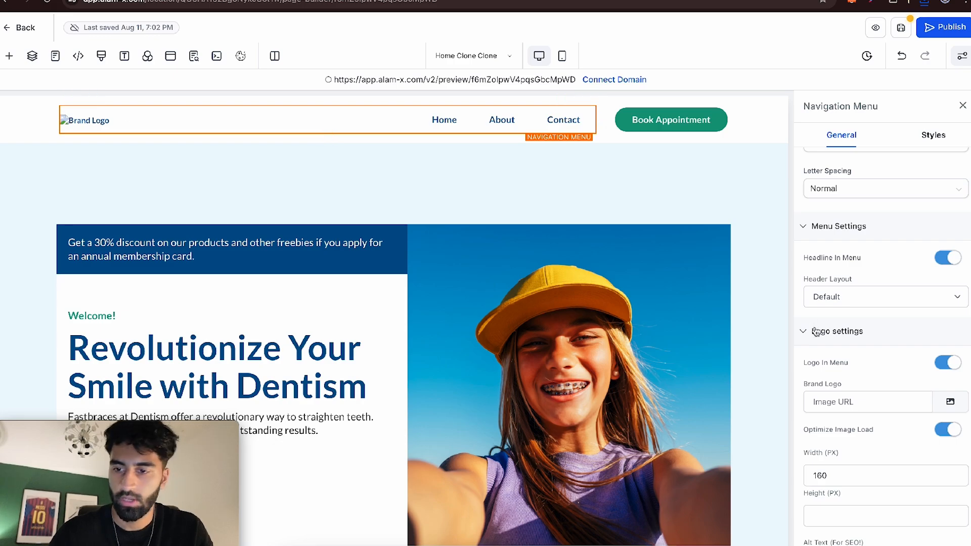
{"action": "left_click", "coordinate": [951, 349]}
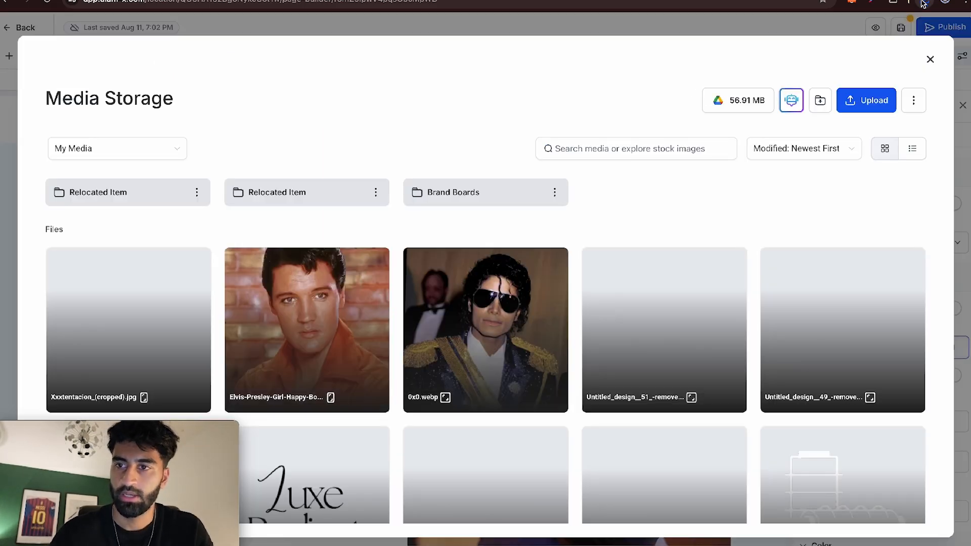
{"action": "left_click", "coordinate": [924, 2]}
{"action": "left_click_drag", "start_coordinate": [820, 60], "coordinate": [447, 303]}
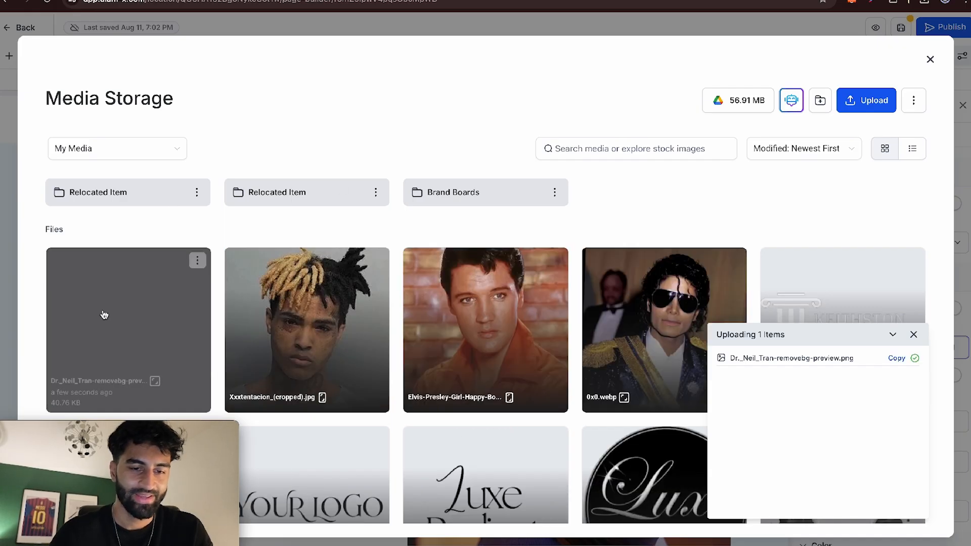
{"action": "left_click", "coordinate": [187, 293]}
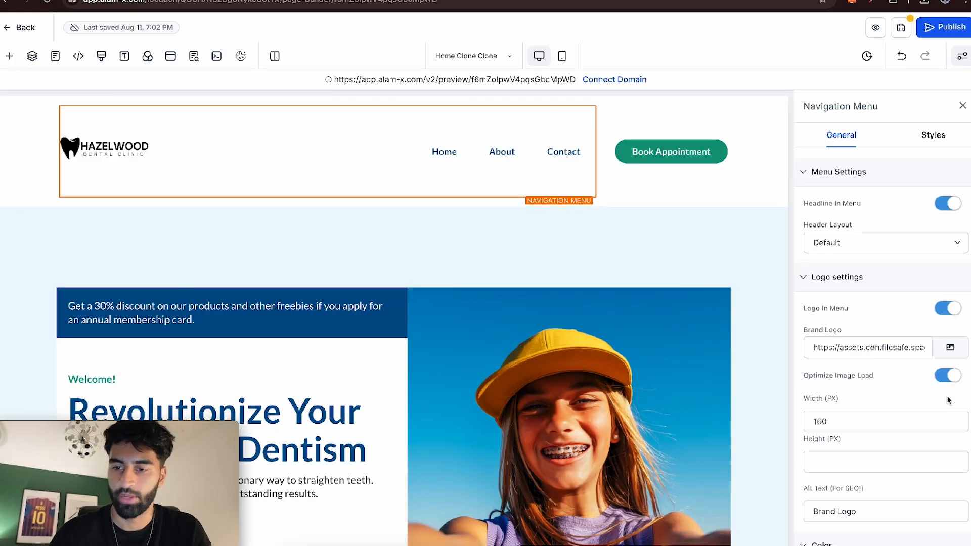
- Set the navigation menu's brand logo width to 200 px
{"action": "scroll", "coordinate": [947, 401], "scroll_direction": "down", "scroll_amount": 2}
{"action": "left_click", "coordinate": [826, 374]}
{"action": "double_click", "coordinate": [825, 374]}
{"action": "key", "text": "BackSpace"}
{"action": "type", "text": "2"}
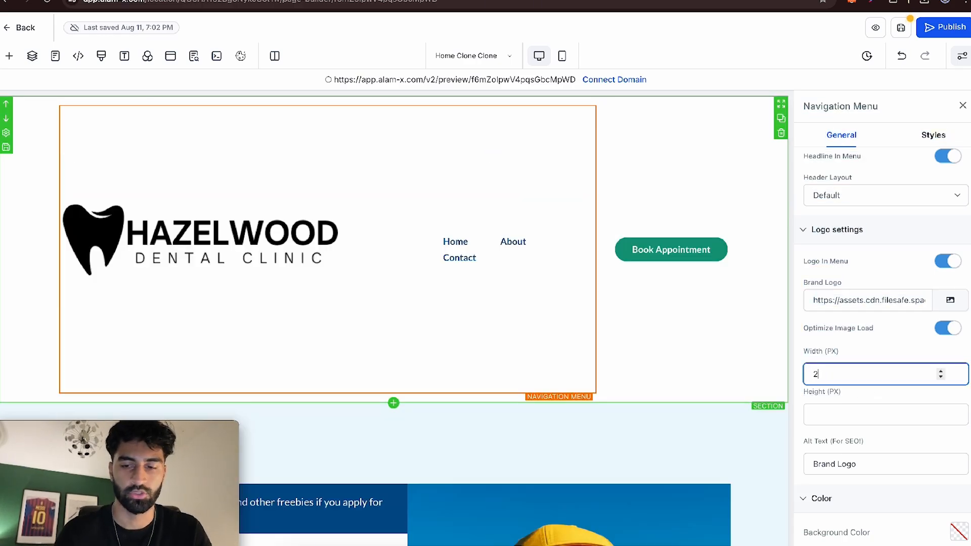
{"action": "type", "text": "00"}
{"action": "left_click", "coordinate": [745, 206]}
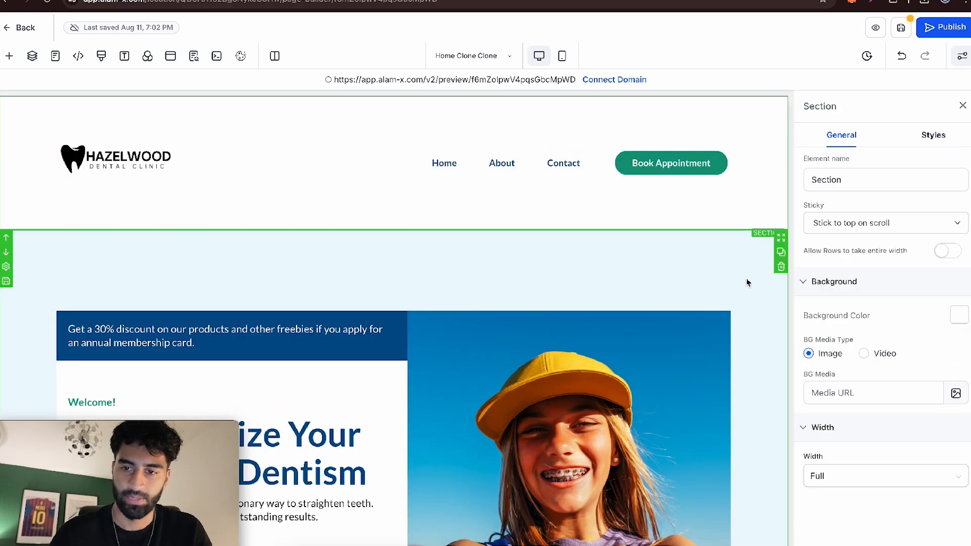
- Give the light-blue hero section a top border after trying a bottom border
{"action": "left_click", "coordinate": [652, 388]}
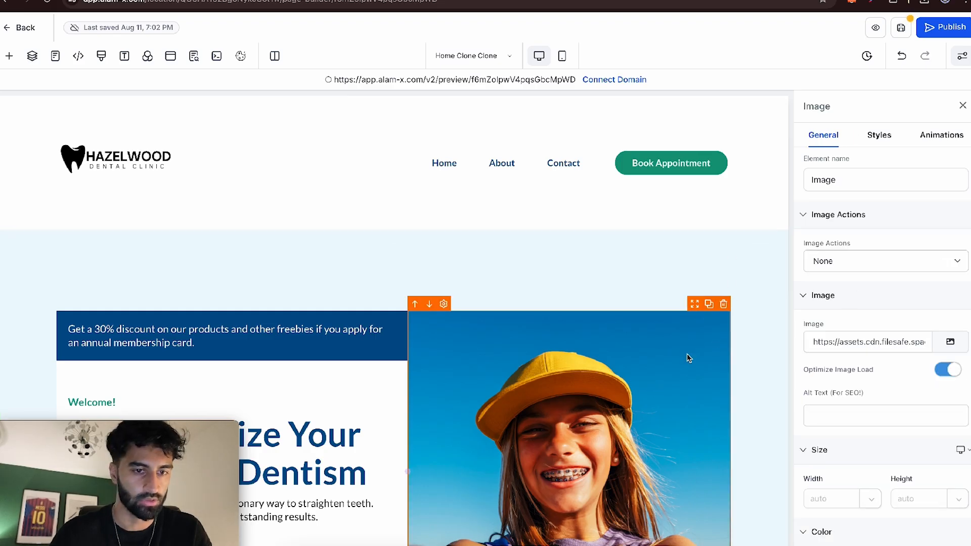
{"action": "left_click", "coordinate": [708, 282]}
{"action": "left_click", "coordinate": [860, 339]}
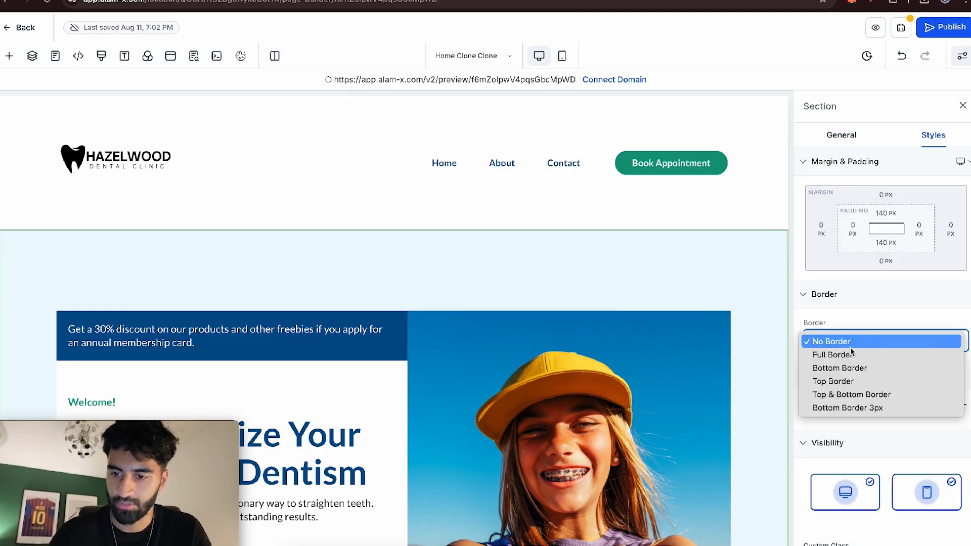
{"action": "left_click", "coordinate": [839, 367]}
{"action": "left_click", "coordinate": [845, 341]}
{"action": "left_click", "coordinate": [848, 354]}
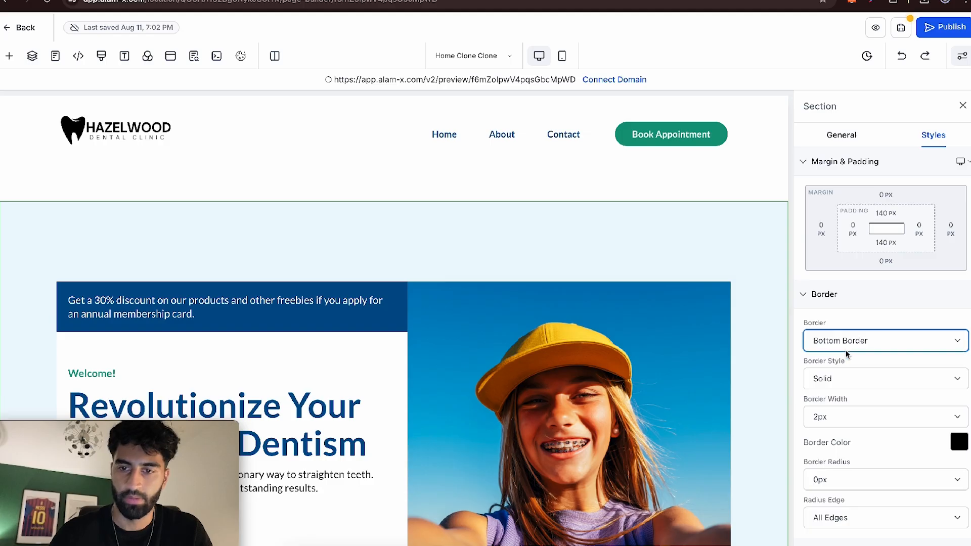
- Add an outer box shadow to the light-blue hero section
{"action": "left_click", "coordinate": [566, 429]}
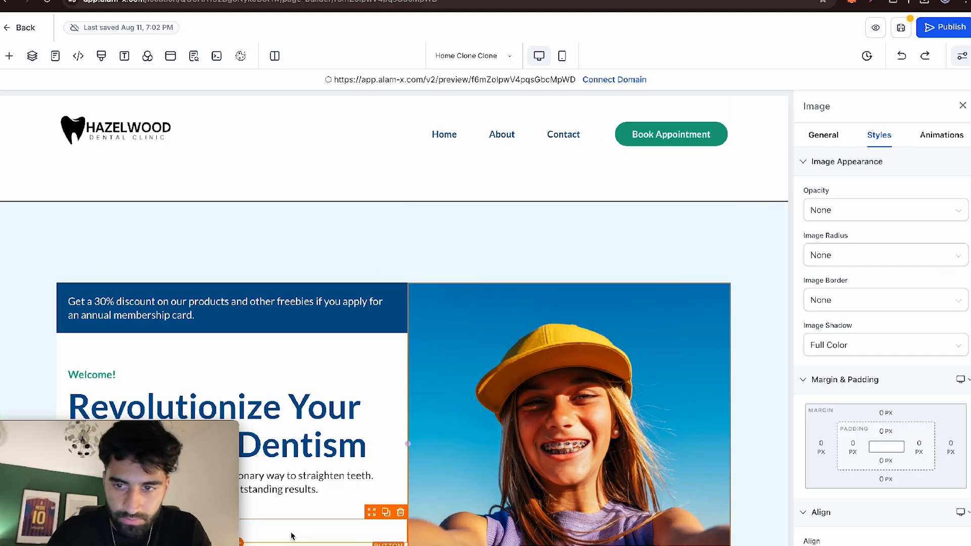
{"action": "left_click", "coordinate": [642, 217]}
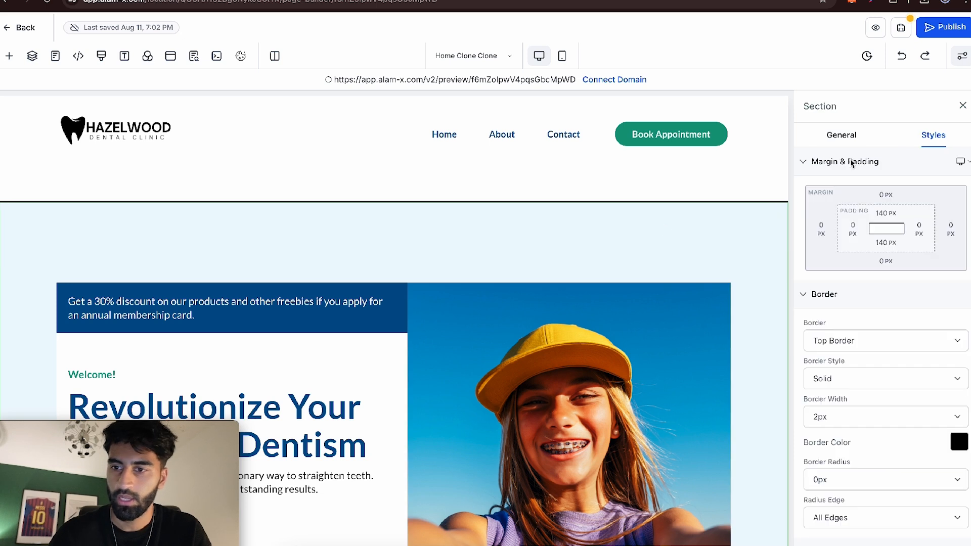
{"action": "scroll", "coordinate": [918, 316], "scroll_direction": "down", "scroll_amount": 5}
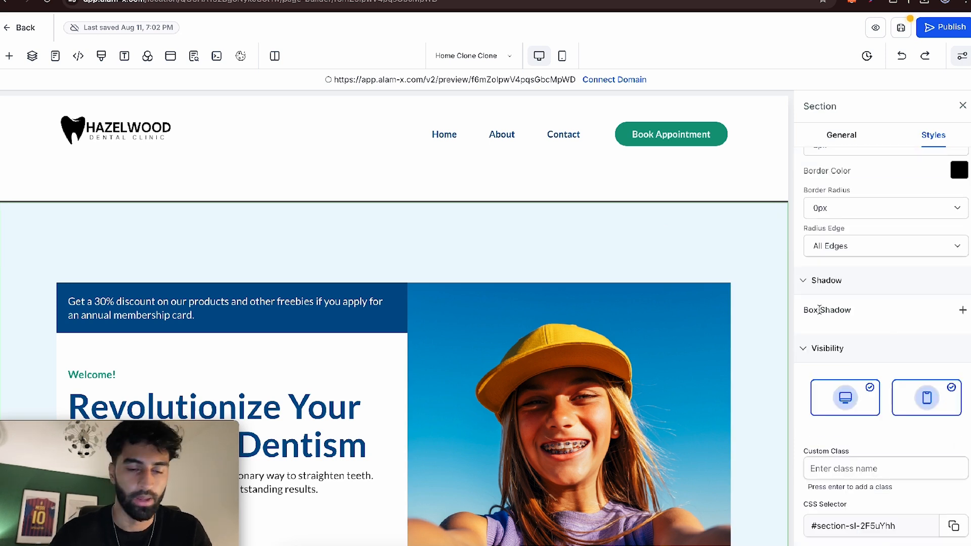
{"action": "left_click", "coordinate": [962, 310]}
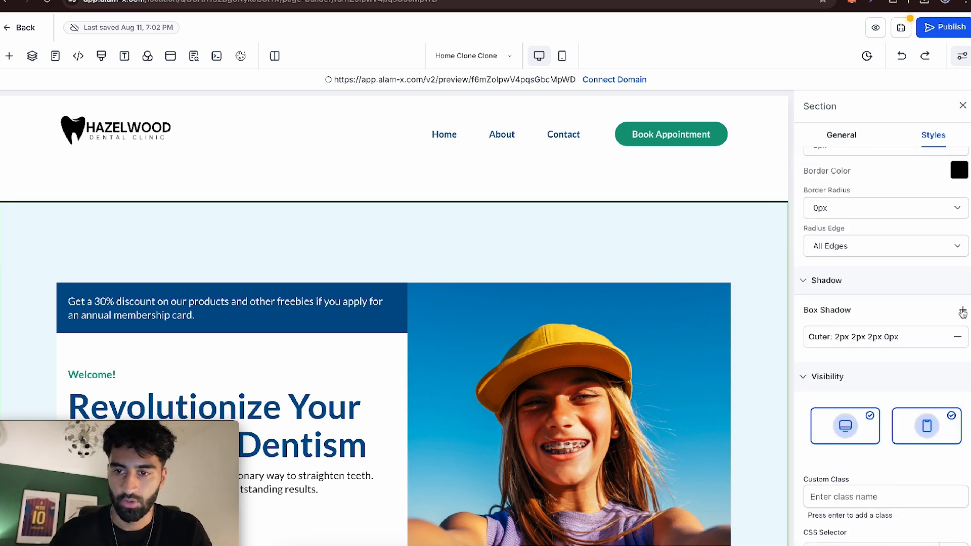
{"action": "left_click", "coordinate": [317, 436]}
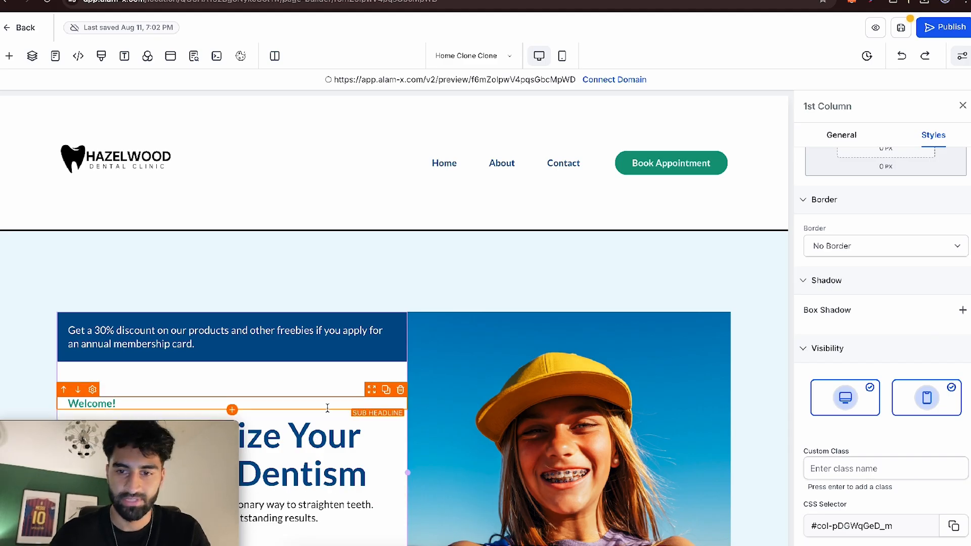
- Examine the page's hero section and the dental service cards below it
{"action": "scroll", "coordinate": [283, 328], "scroll_direction": "down", "scroll_amount": 3}
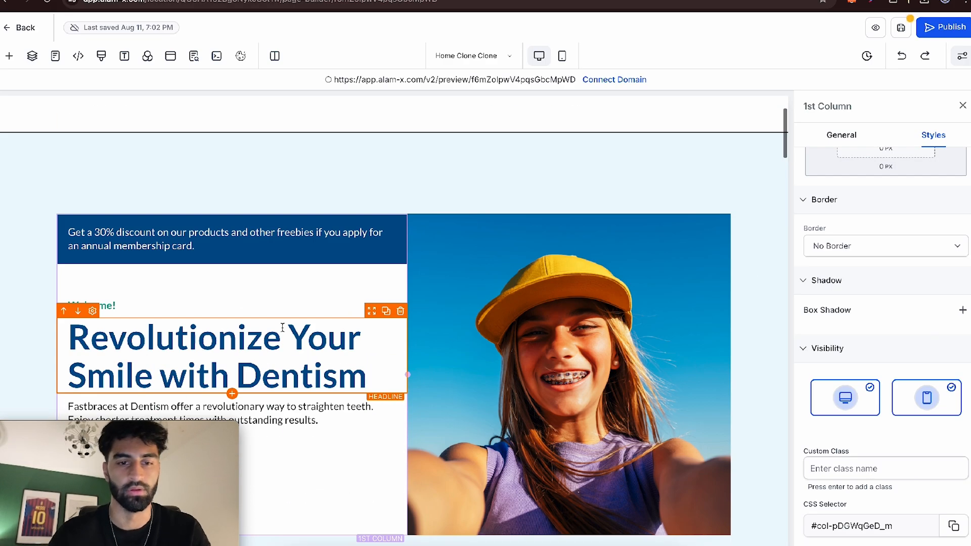
{"action": "scroll", "coordinate": [284, 328], "scroll_direction": "down", "scroll_amount": 5}
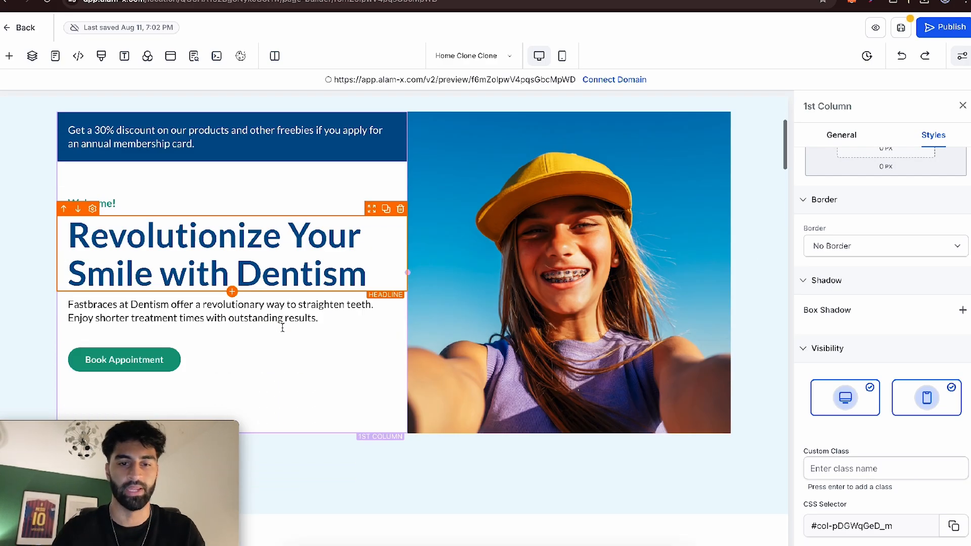
{"action": "scroll", "coordinate": [281, 325], "scroll_direction": "up", "scroll_amount": 4}
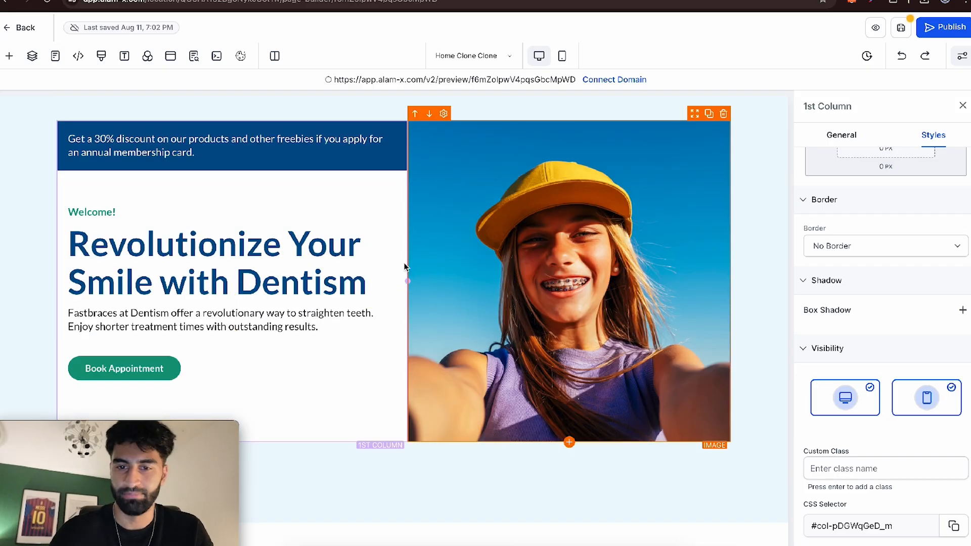
{"action": "scroll", "coordinate": [507, 233], "scroll_direction": "down", "scroll_amount": 8}
{"action": "scroll", "coordinate": [506, 235], "scroll_direction": "down", "scroll_amount": 15}
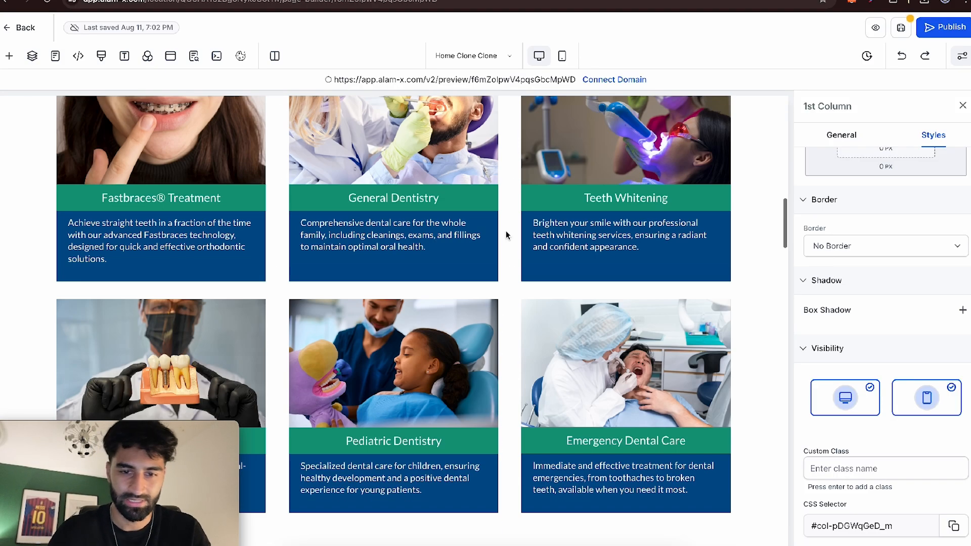
{"action": "scroll", "coordinate": [506, 235], "scroll_direction": "up", "scroll_amount": 12}
{"action": "scroll", "coordinate": [507, 235], "scroll_direction": "up", "scroll_amount": 12}
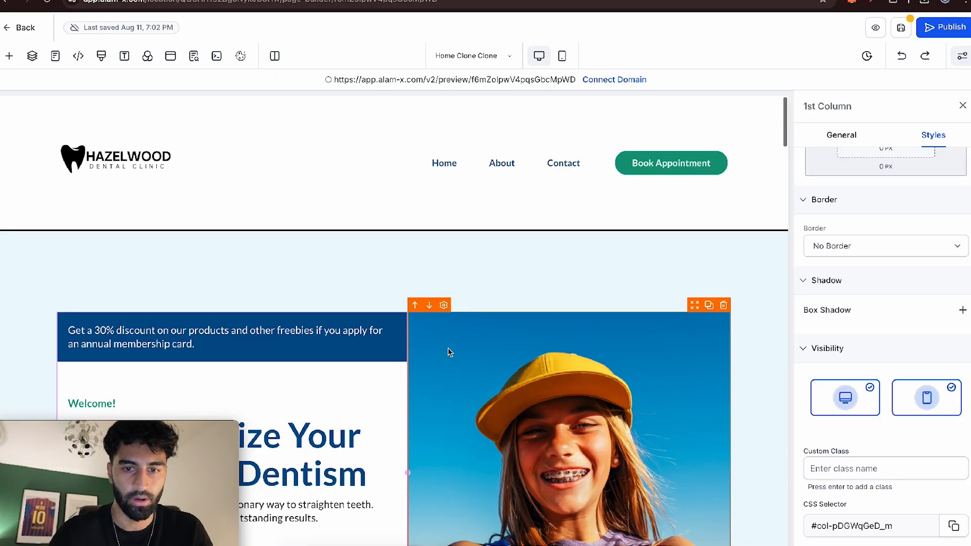
{"action": "scroll", "coordinate": [375, 436], "scroll_direction": "down", "scroll_amount": 4}
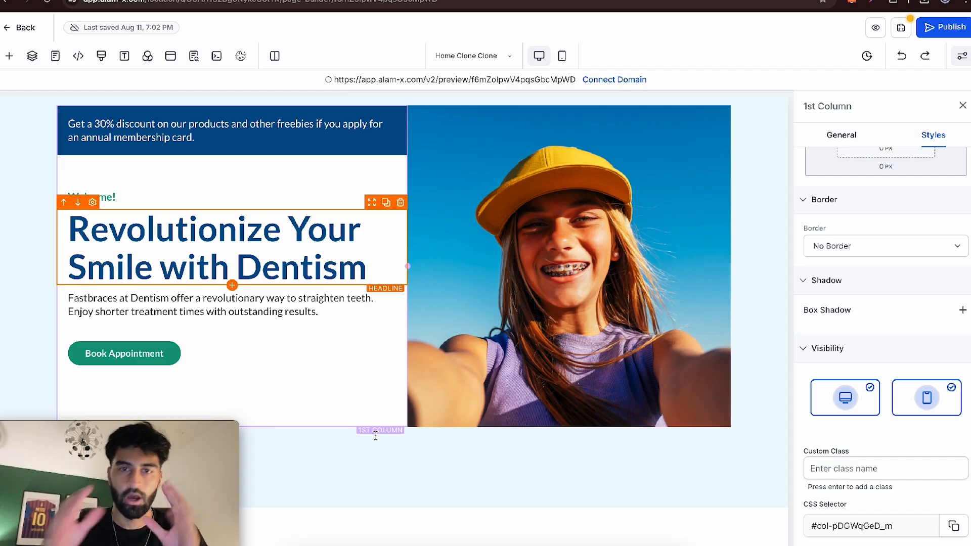
- Delete the smiling girl image from the hero section along with the second column that held it
{"action": "scroll", "coordinate": [696, 193], "scroll_direction": "up", "scroll_amount": 1}
{"action": "left_click", "coordinate": [695, 193]}
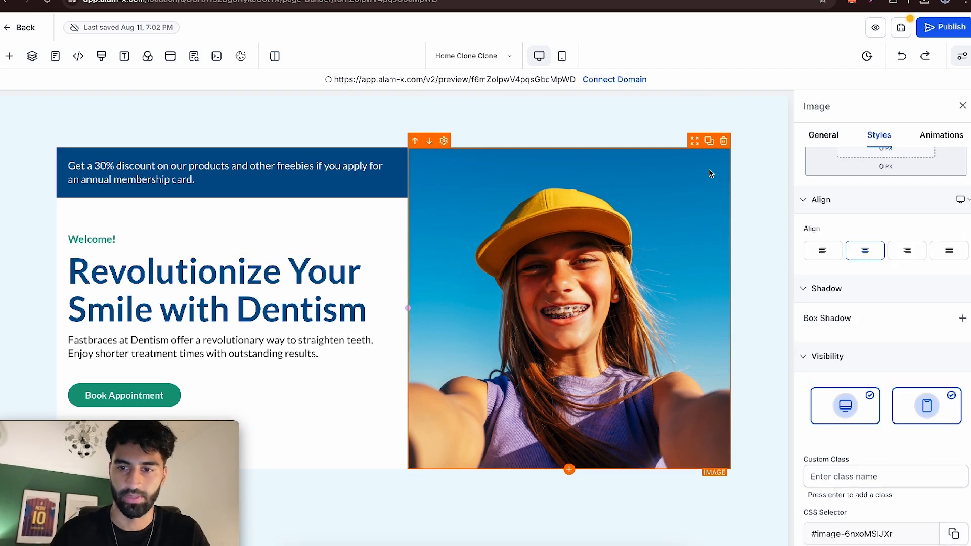
{"action": "left_click", "coordinate": [723, 147]}
{"action": "left_click", "coordinate": [711, 163]}
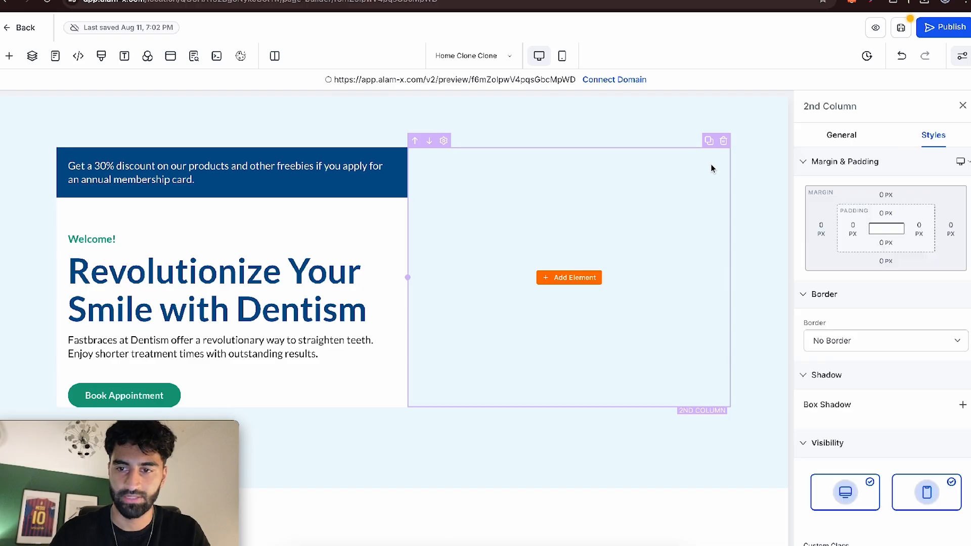
{"action": "left_click", "coordinate": [722, 142]}
{"action": "scroll", "coordinate": [614, 191], "scroll_direction": "up", "scroll_amount": 3}
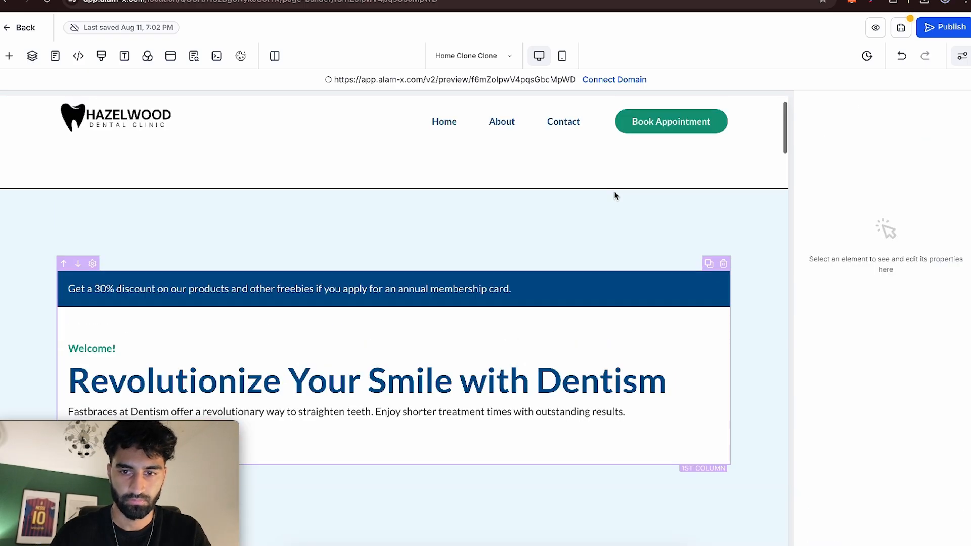
- Select the light-blue hero section and open its general settings, where its background media is configured
{"action": "left_click", "coordinate": [521, 215]}
{"action": "scroll", "coordinate": [896, 329], "scroll_direction": "down", "scroll_amount": 3}
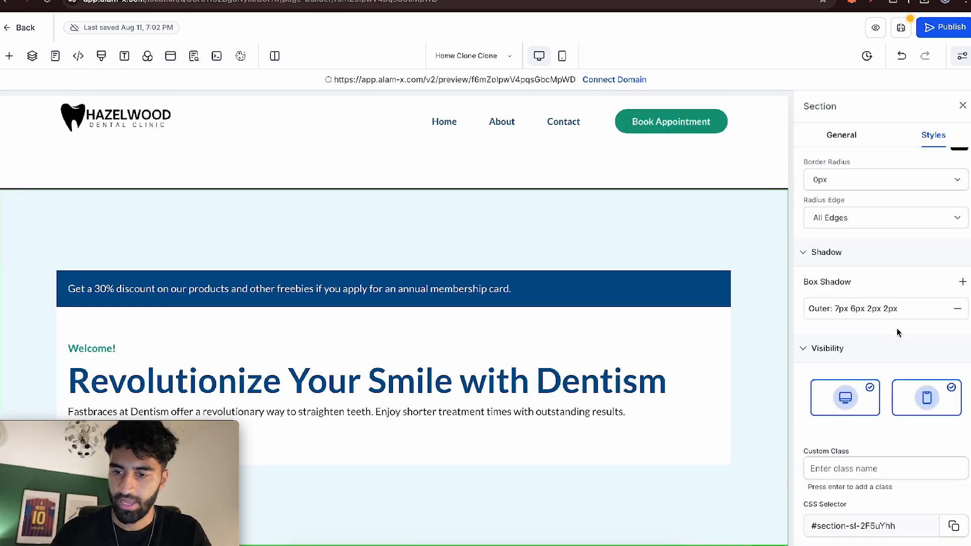
{"action": "scroll", "coordinate": [896, 329], "scroll_direction": "up", "scroll_amount": 1}
{"action": "left_click", "coordinate": [841, 135]}
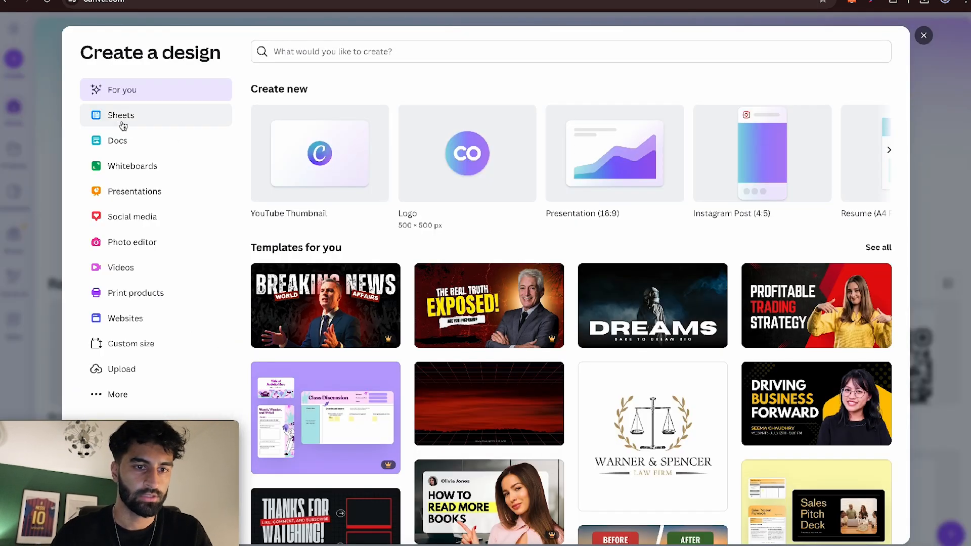
- Create a blank YouTube Thumbnail design in Canva and search its templates for "dental"
{"action": "left_click", "coordinate": [297, 170]}
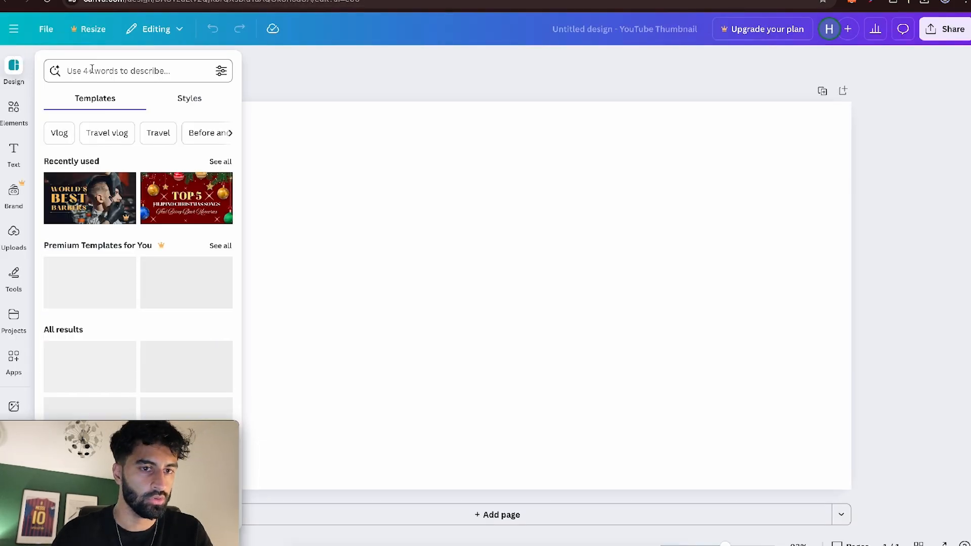
{"action": "left_click", "coordinate": [74, 70]}
{"action": "type", "text": "dental"}
{"action": "key", "text": "Return"}
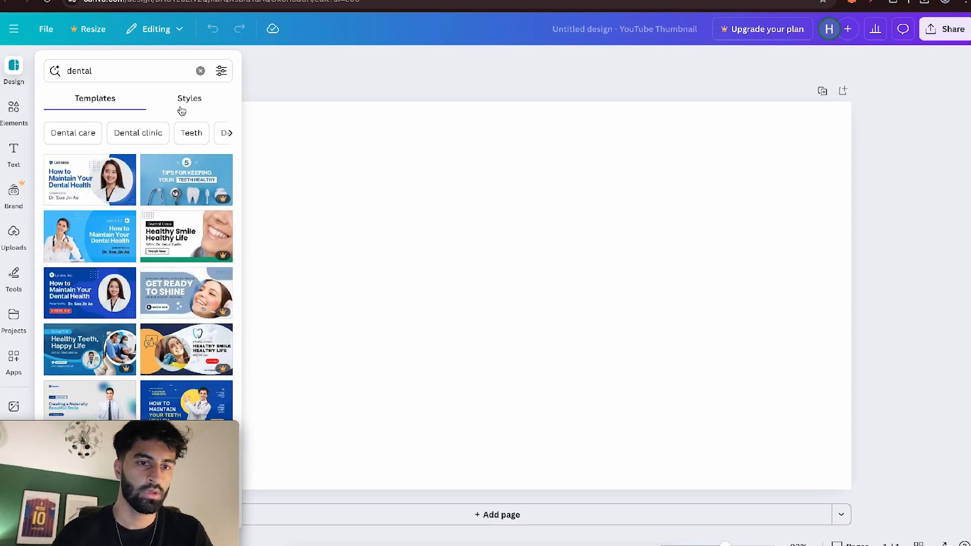
- Search the Canva elements for "dental" and limit the results to videos
{"action": "left_click", "coordinate": [14, 109]}
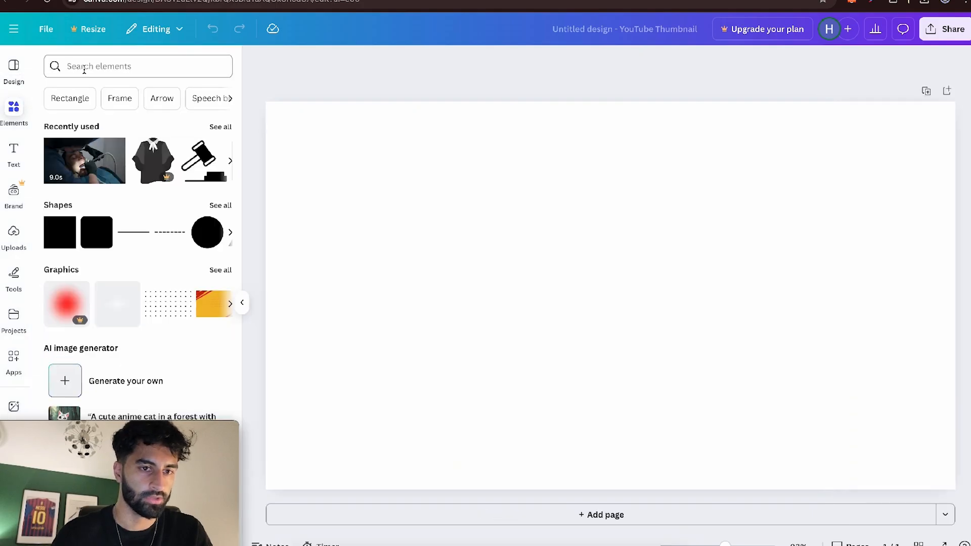
{"action": "left_click", "coordinate": [81, 67]}
{"action": "type", "text": "dental"}
{"action": "key", "text": "Return"}
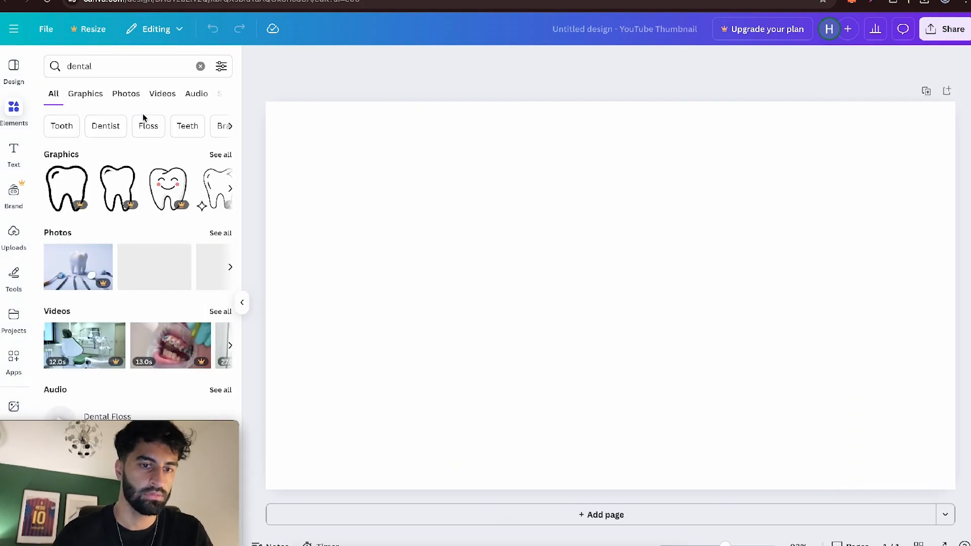
{"action": "left_click", "coordinate": [169, 101]}
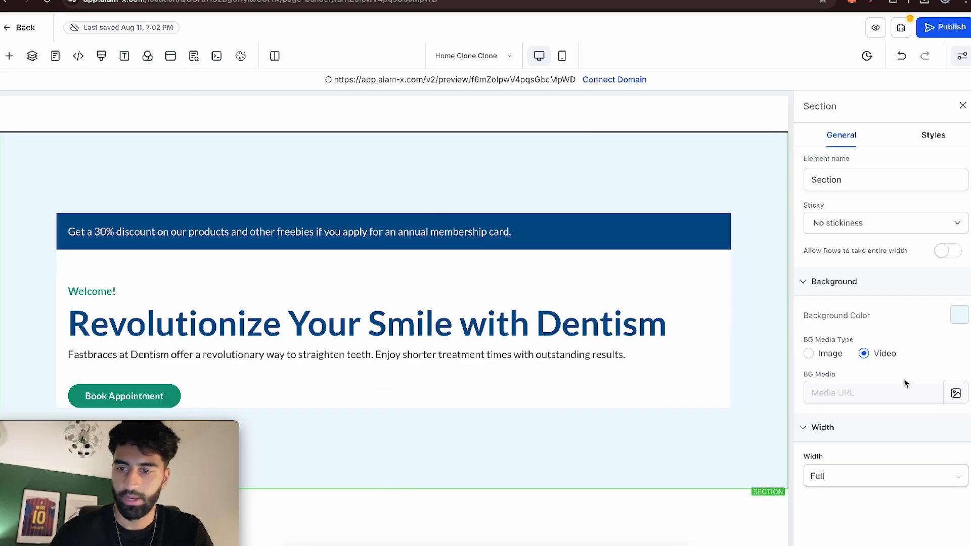
- Back in the page builder, set the dental treatment video as the hero section's background with the Fill option
{"action": "left_click", "coordinate": [955, 394]}
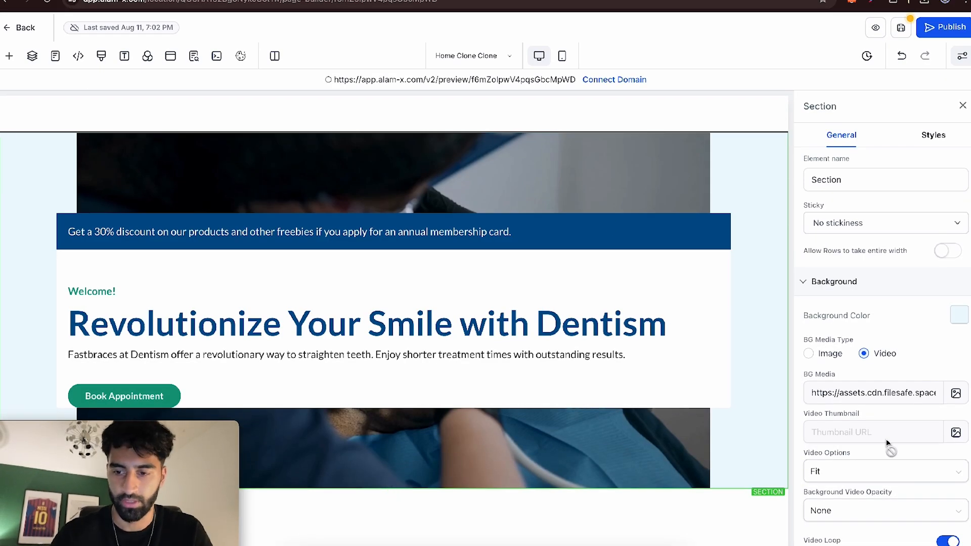
{"action": "left_click", "coordinate": [850, 473]}
{"action": "left_click", "coordinate": [829, 516]}
{"action": "scroll", "coordinate": [735, 372], "scroll_direction": "down", "scroll_amount": 3}
{"action": "scroll", "coordinate": [735, 372], "scroll_direction": "up", "scroll_amount": 3}
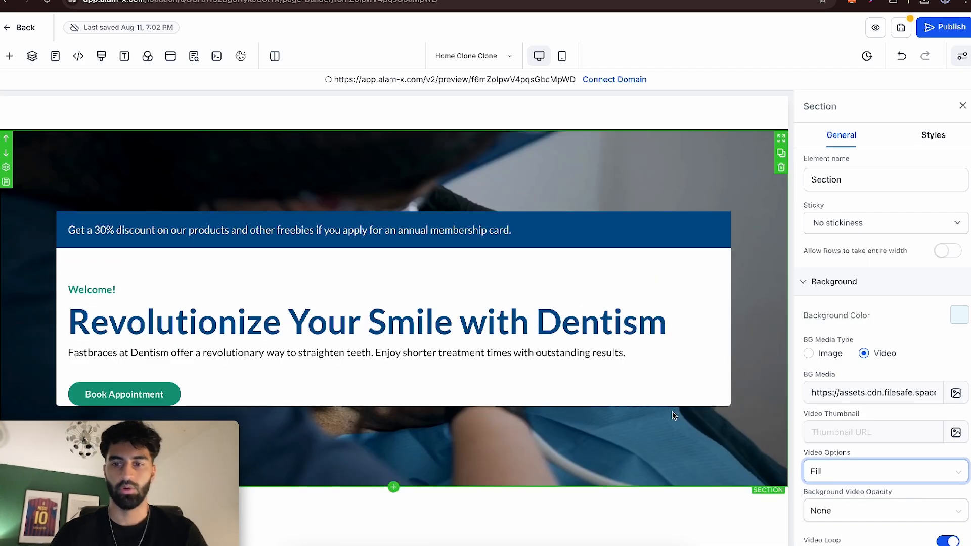
{"action": "left_click", "coordinate": [962, 104]}
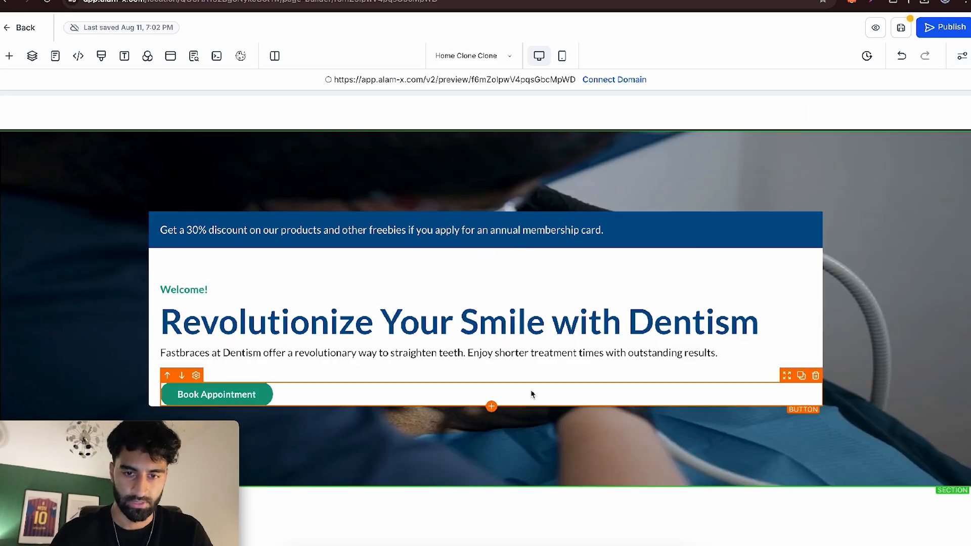
- Remove the navy background of the discount line and make the column behind the hero text transparent
{"action": "left_click", "coordinate": [632, 236]}
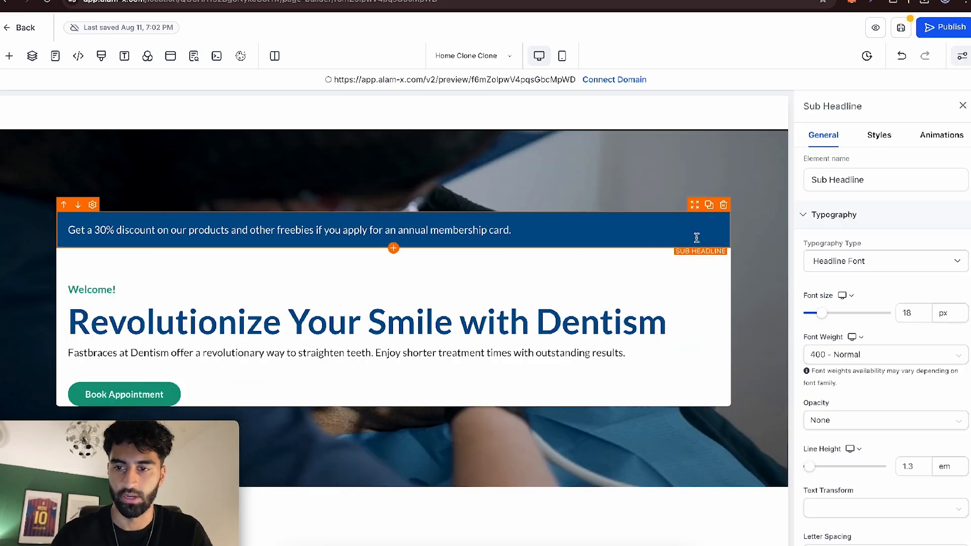
{"action": "left_click", "coordinate": [682, 263]}
{"action": "left_click", "coordinate": [957, 250]}
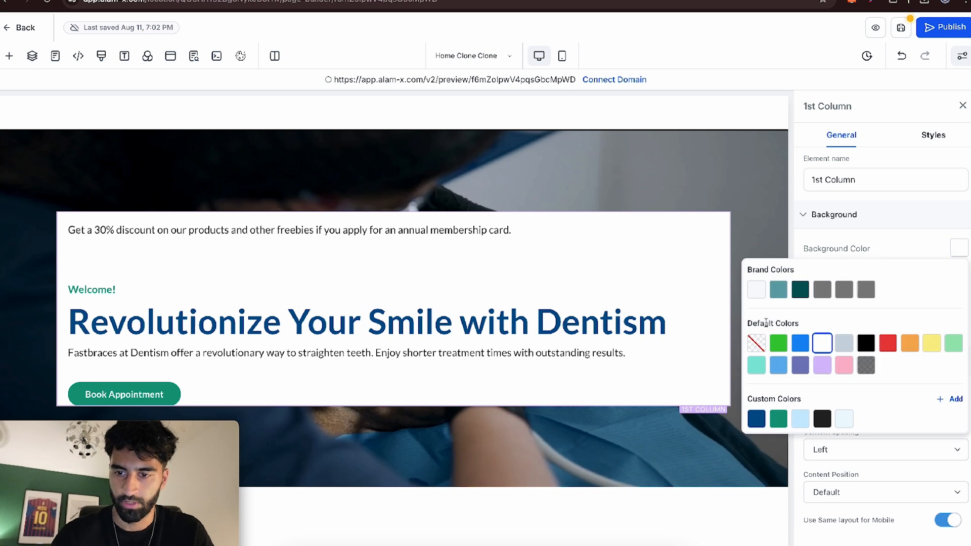
{"action": "left_click", "coordinate": [755, 342]}
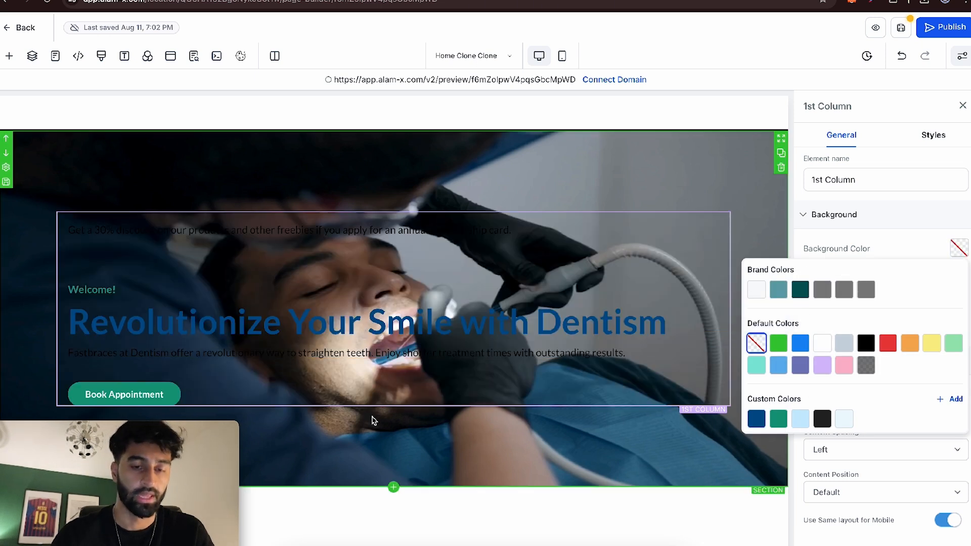
- Make the discount line's text white and change "Revolutionize" to "Revolutionise" in the hero headline
{"action": "left_click", "coordinate": [298, 230]}
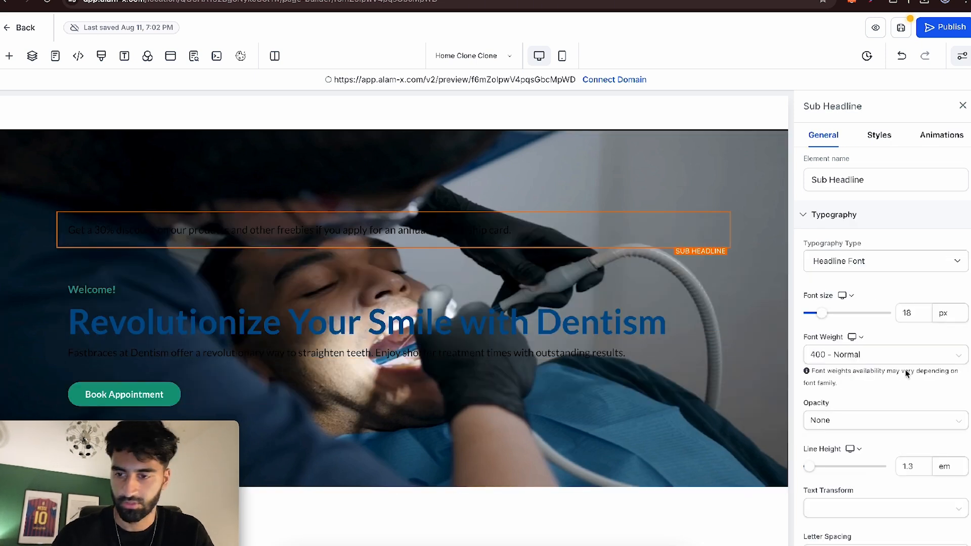
{"action": "scroll", "coordinate": [909, 378], "scroll_direction": "down", "scroll_amount": 5}
{"action": "left_click", "coordinate": [605, 317]}
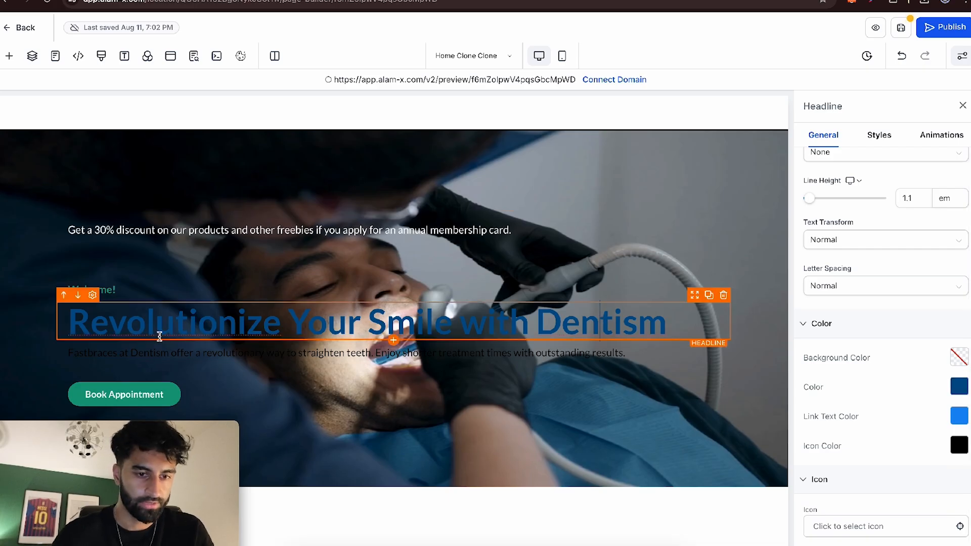
{"action": "key", "text": "BackSpace"}
{"action": "type", "text": "s"}
- Recolour the whole "Revolutionise Your Smile with Dentism" headline with the near-white brand colour
{"action": "double_click", "coordinate": [358, 331]}
{"action": "left_click", "coordinate": [362, 331]}
{"action": "triple_click", "coordinate": [337, 322]}
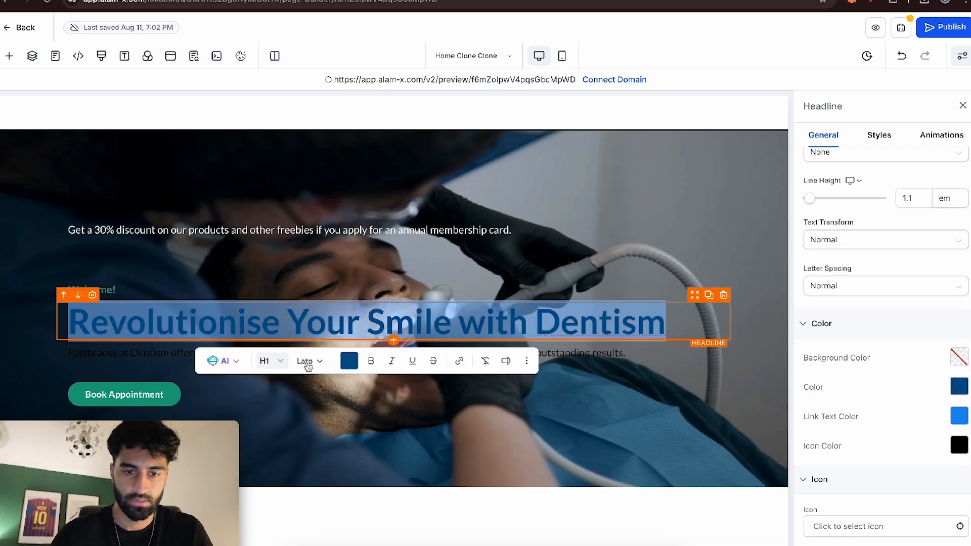
{"action": "left_click", "coordinate": [346, 360]}
{"action": "left_click", "coordinate": [359, 407]}
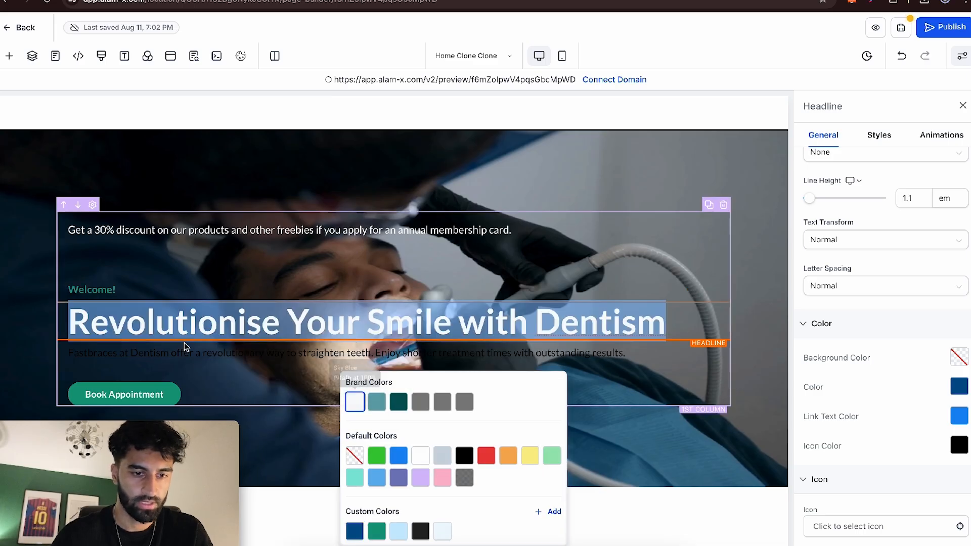
- Centre-align the Welcome! line, the hero headline and the Fastbraces paragraph
{"action": "left_click", "coordinate": [125, 290]}
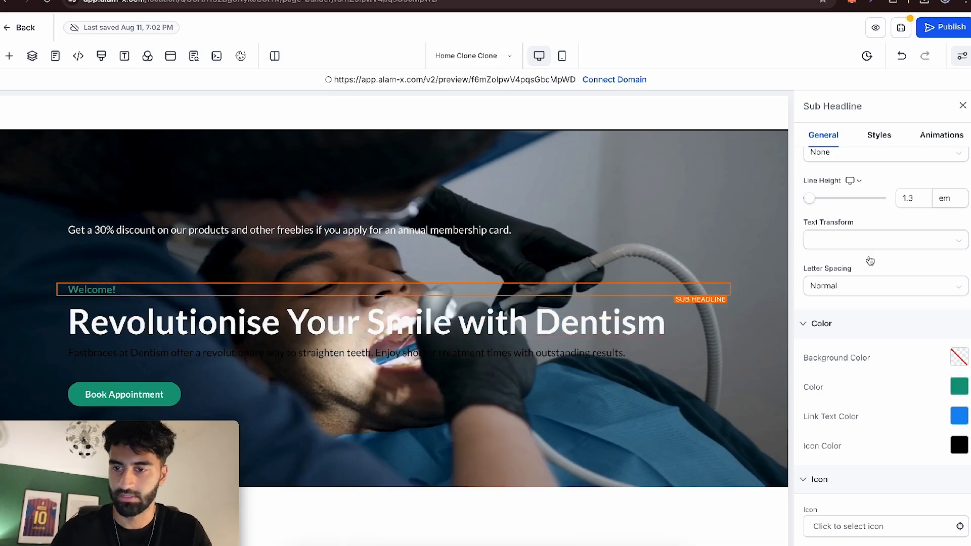
{"action": "left_click", "coordinate": [879, 136]}
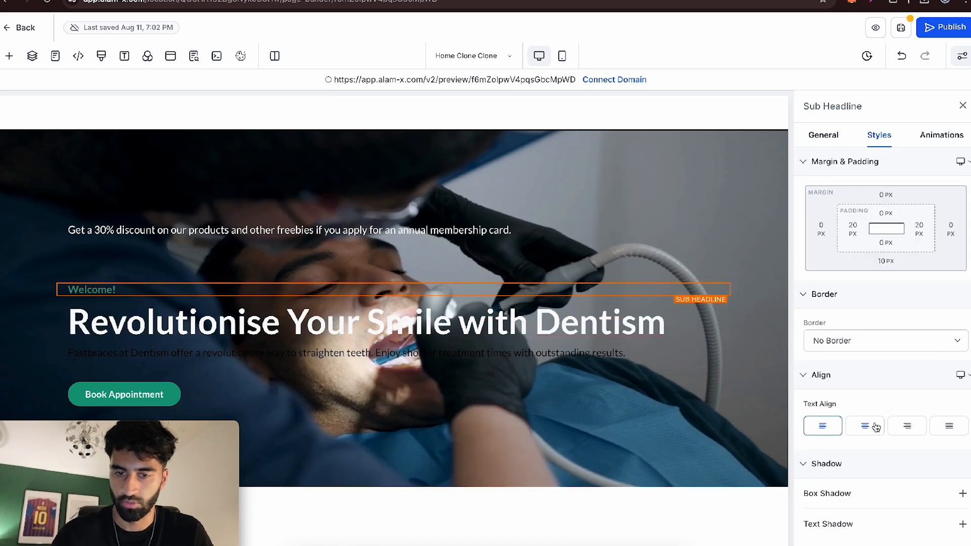
{"action": "left_click", "coordinate": [876, 427]}
{"action": "left_click", "coordinate": [473, 317]}
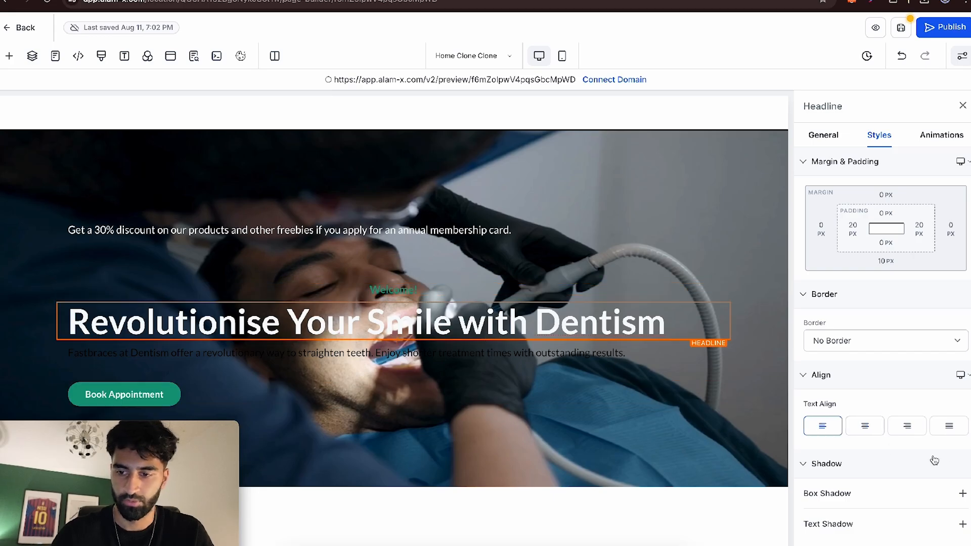
{"action": "left_click", "coordinate": [863, 428]}
{"action": "left_click", "coordinate": [399, 353]}
{"action": "left_click", "coordinate": [865, 426]}
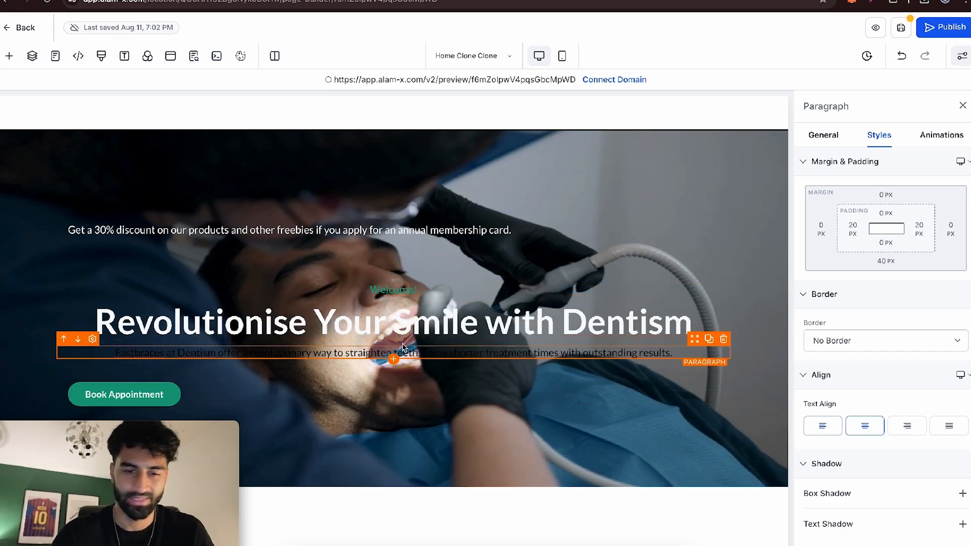
- Centre the hero's Book Appointment button and delete the discount line above the Welcome! text
{"action": "left_click", "coordinate": [183, 393]}
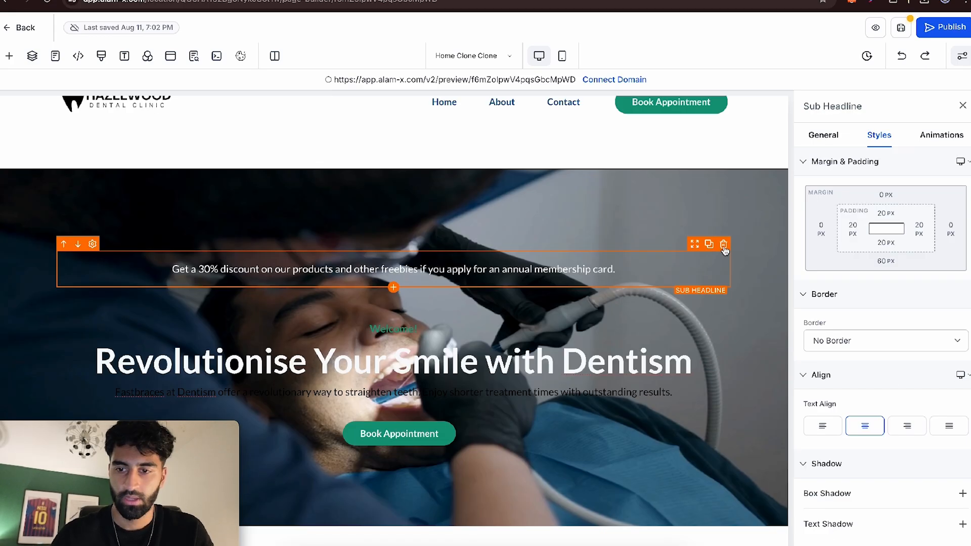
{"action": "left_click", "coordinate": [724, 249]}
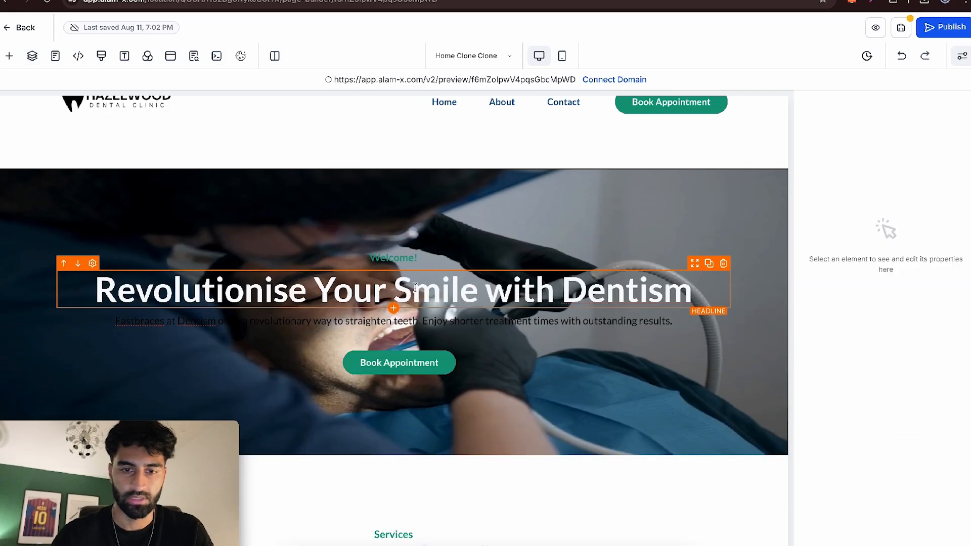
- Add an image element above the Welcome! line, using the Hazelwood Dental Clinic logo at 200 px width
{"action": "left_click", "coordinate": [393, 263]}
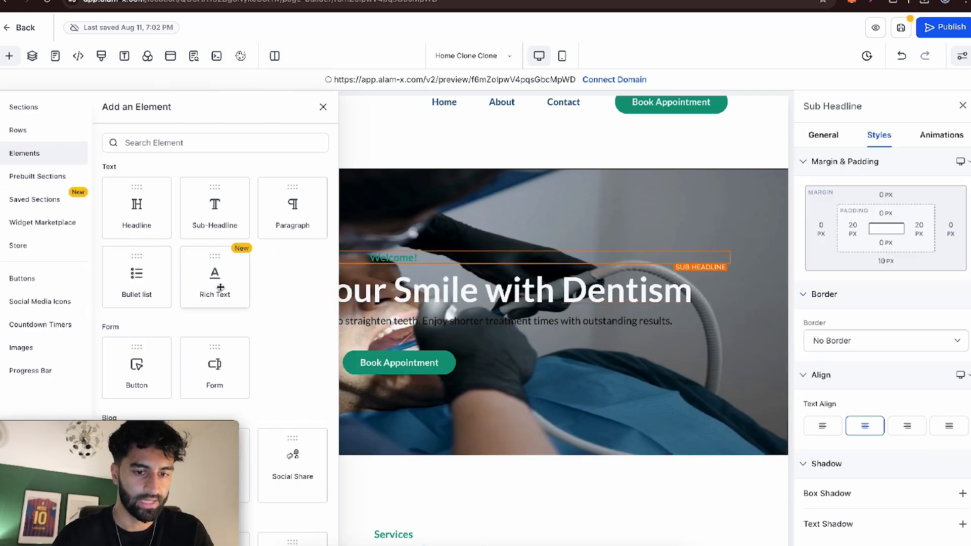
{"action": "scroll", "coordinate": [250, 341], "scroll_direction": "down", "scroll_amount": 6}
{"action": "left_click_drag", "start_coordinate": [298, 275], "coordinate": [420, 269]}
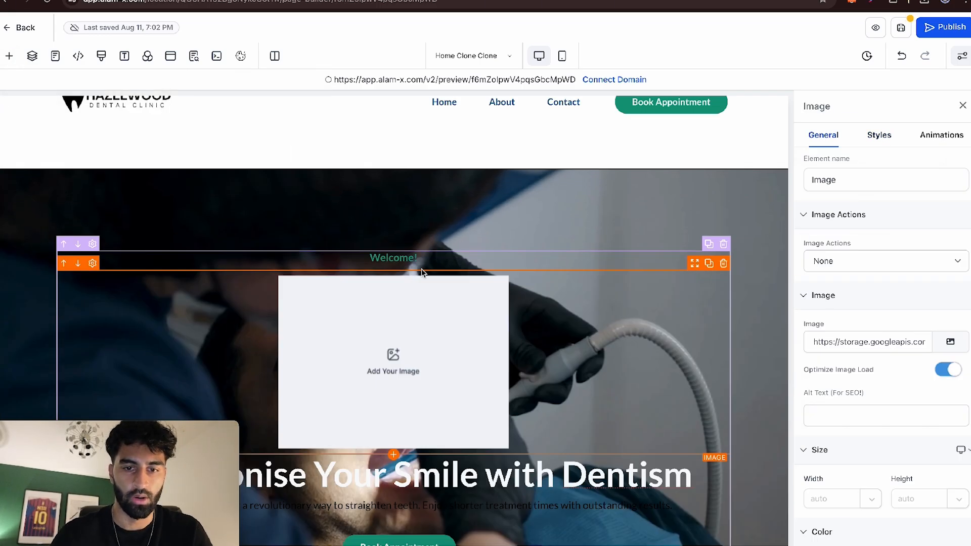
{"action": "left_click", "coordinate": [63, 267]}
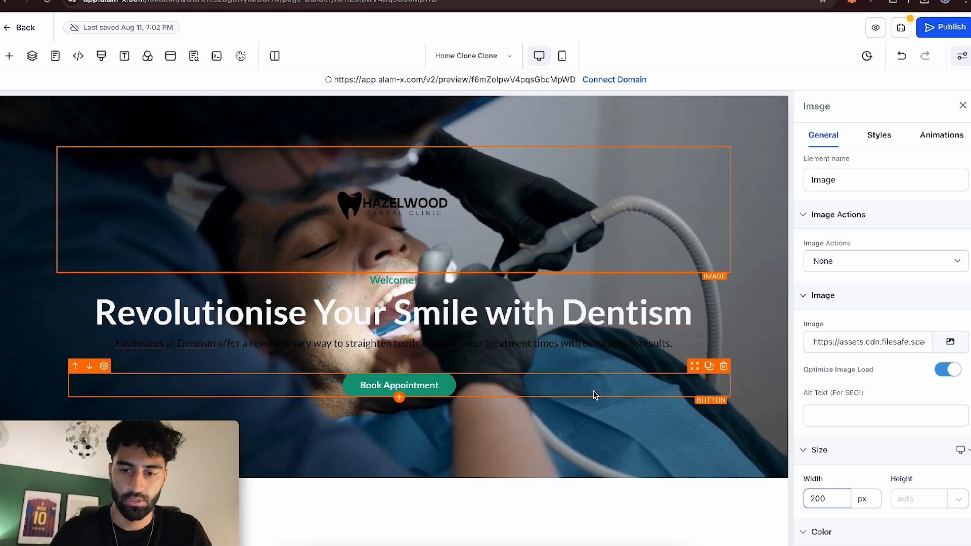
- Give the column holding the hero content the semi-transparent dark background colour
{"action": "left_click", "coordinate": [674, 290]}
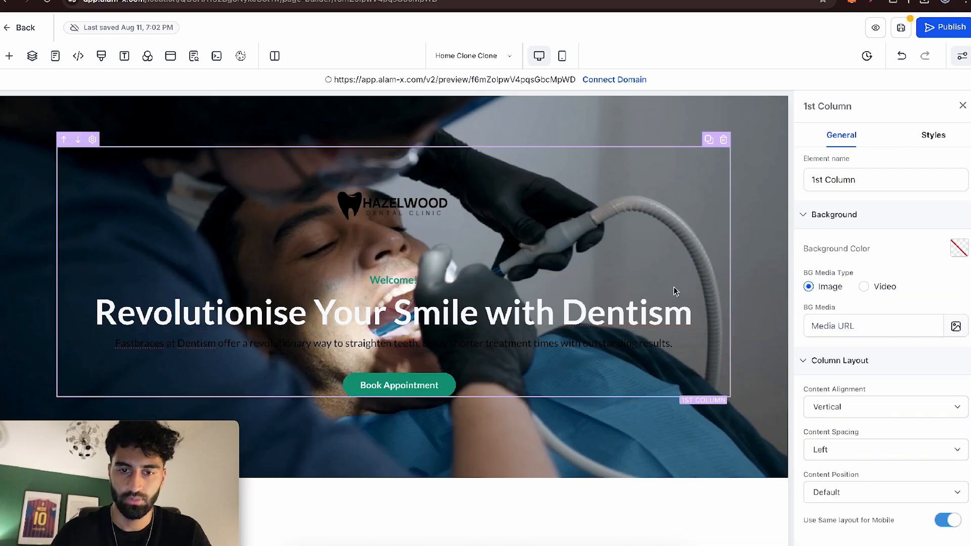
{"action": "left_click", "coordinate": [955, 248]}
{"action": "left_click", "coordinate": [866, 365]}
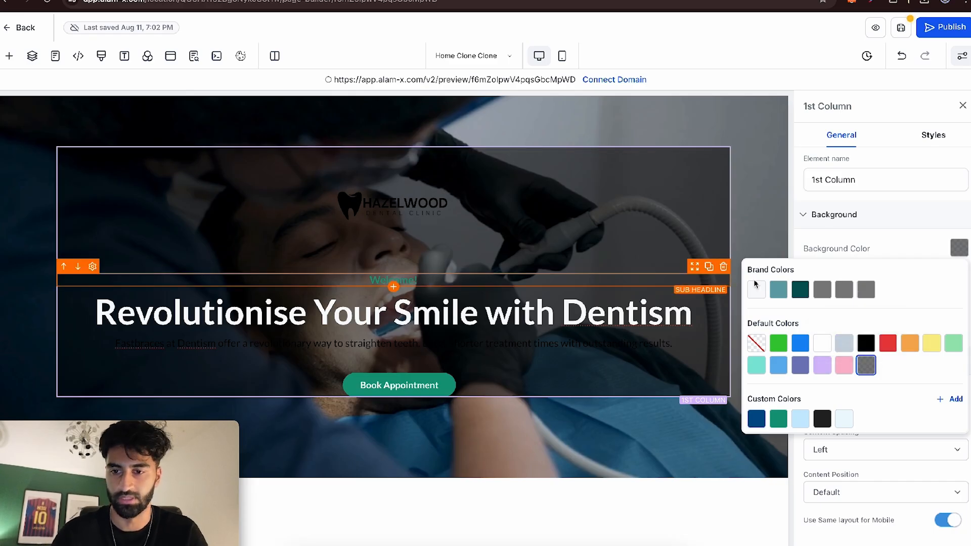
{"action": "left_click", "coordinate": [963, 105]}
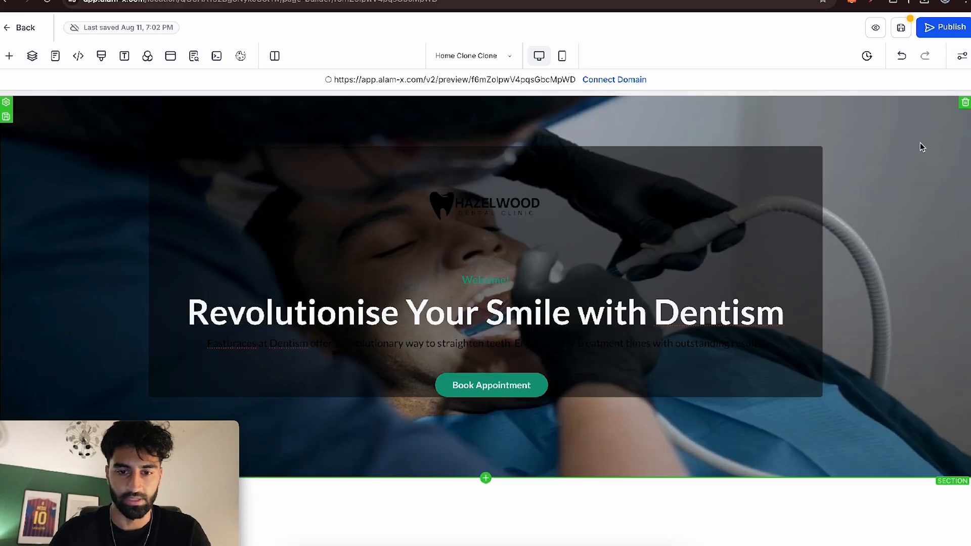
- Set the text colour of the Fastbraces paragraph in the hero to White (#ffffff)
{"action": "left_click", "coordinate": [392, 342]}
{"action": "scroll", "coordinate": [900, 362], "scroll_direction": "down", "scroll_amount": 5}
{"action": "left_click", "coordinate": [958, 378]}
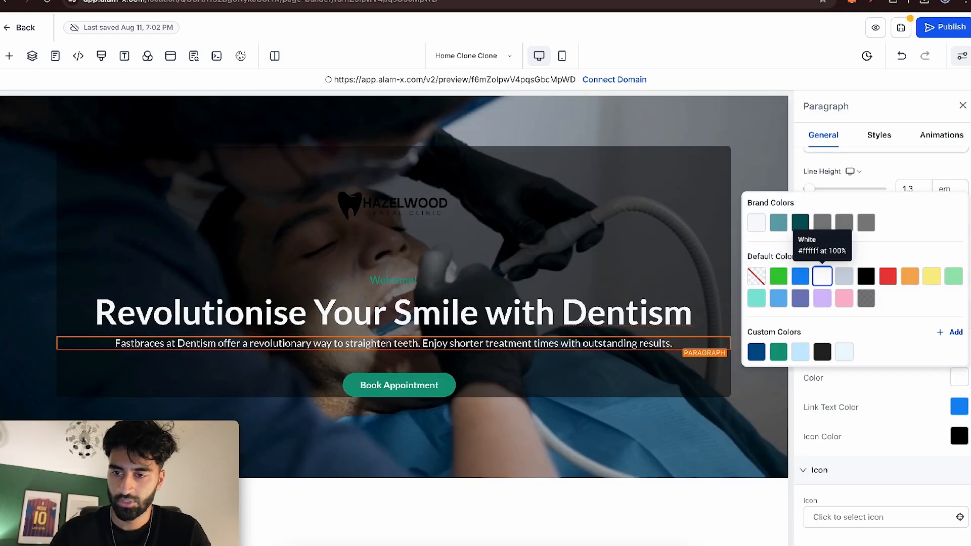
{"action": "left_click", "coordinate": [963, 106]}
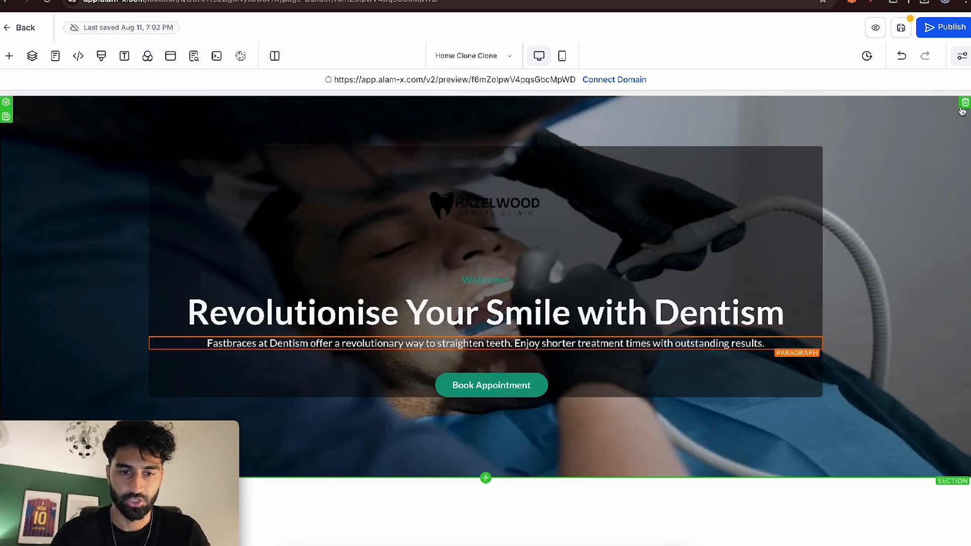
{"action": "left_click", "coordinate": [770, 287]}
{"action": "left_click", "coordinate": [962, 105]}
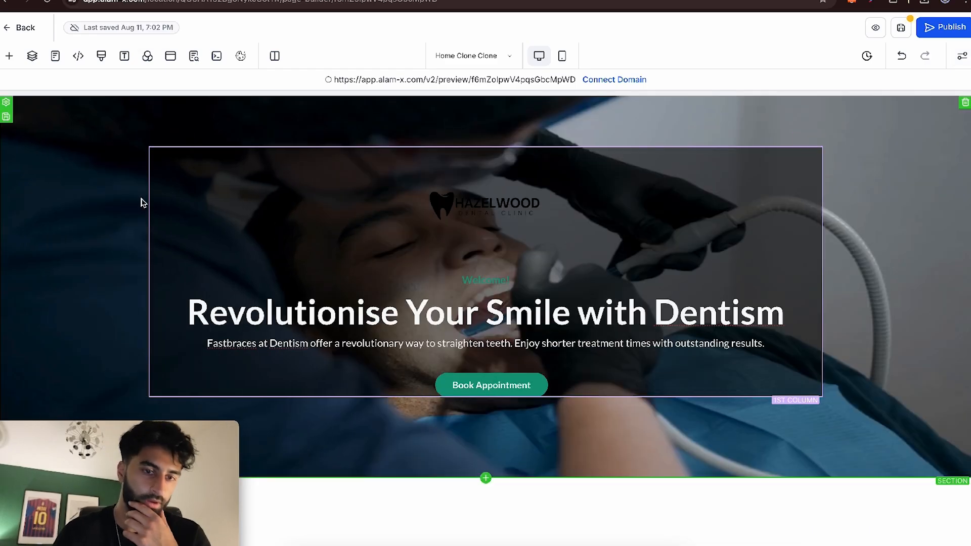
{"action": "left_click", "coordinate": [146, 234]}
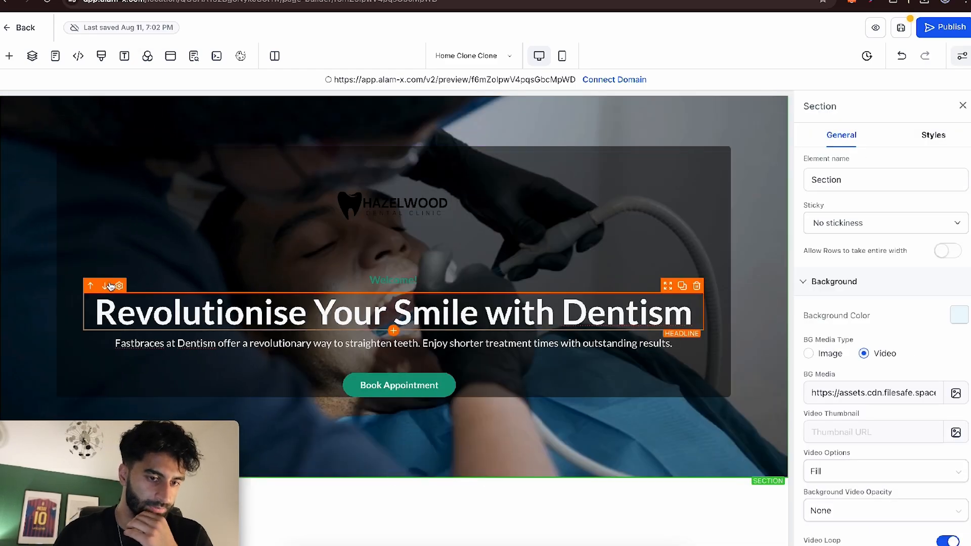
{"action": "left_click", "coordinate": [963, 106]}
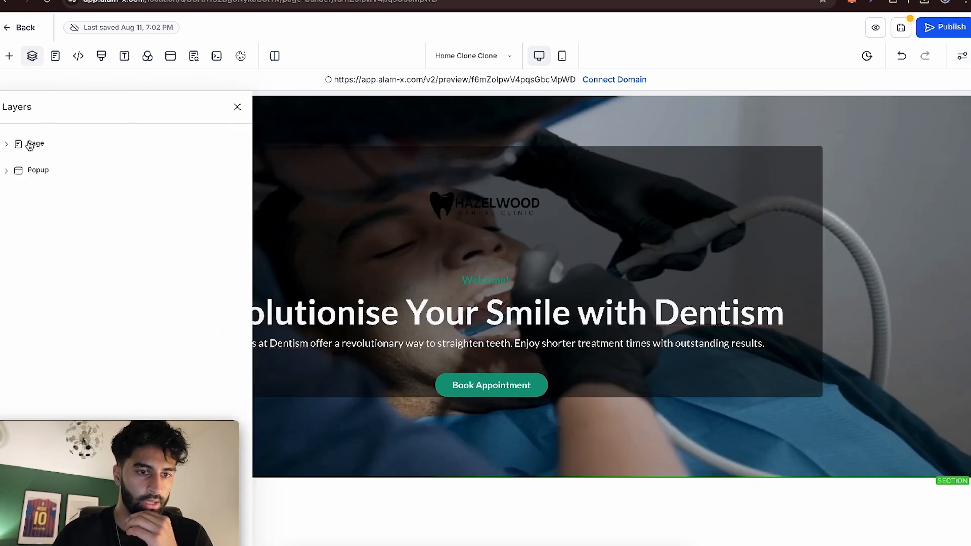
- Expand the page and its hero section in the layer tree and select the 2 Column Row
{"action": "left_click", "coordinate": [27, 145]}
{"action": "left_click", "coordinate": [48, 190]}
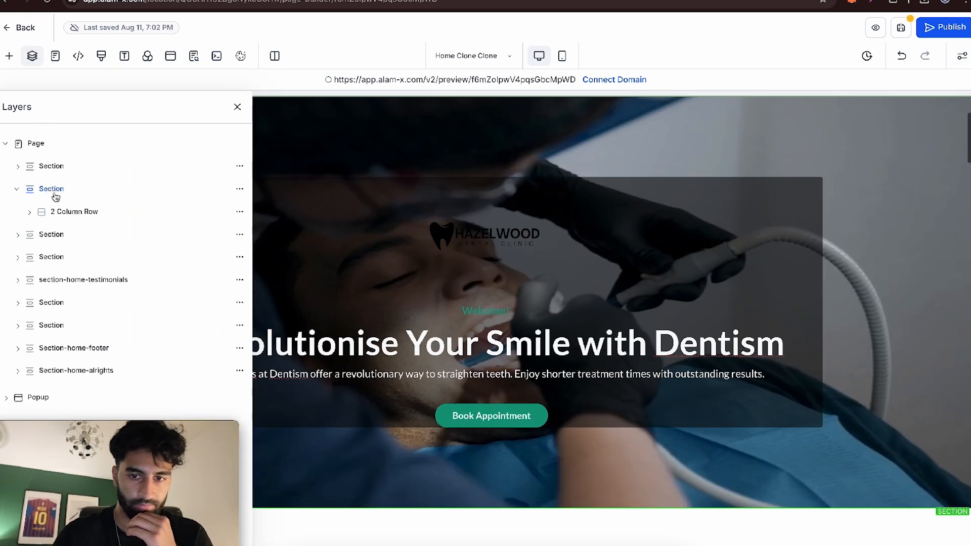
{"action": "left_click", "coordinate": [64, 219]}
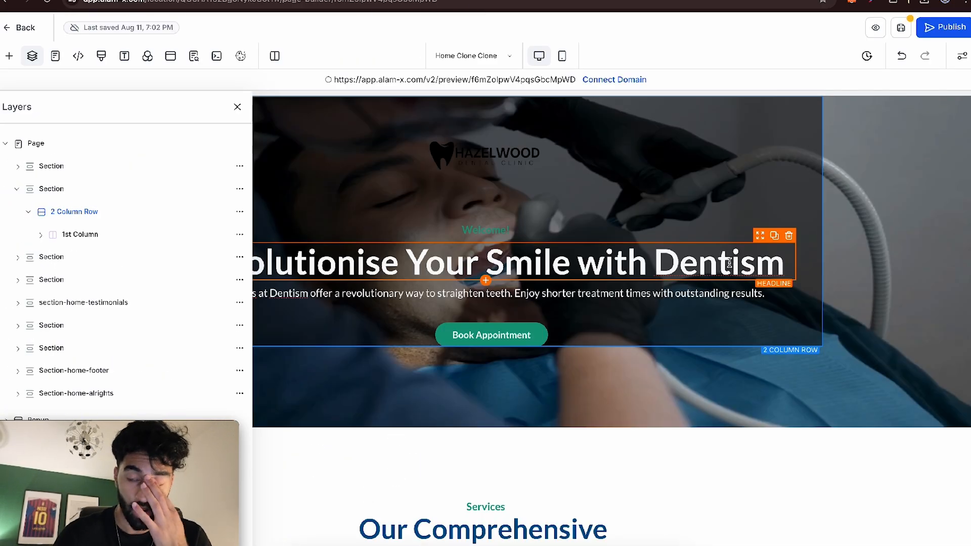
- Set the width of the hero's 2 Column Row to 80% and close the layer tree
{"action": "left_click", "coordinate": [239, 213]}
{"action": "left_click", "coordinate": [237, 143]}
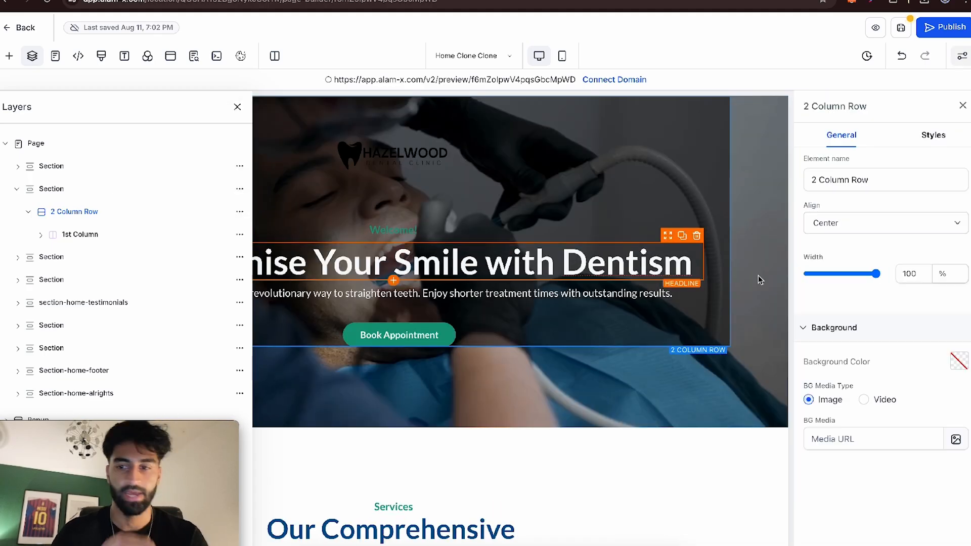
{"action": "left_click_drag", "start_coordinate": [873, 279], "coordinate": [858, 279]}
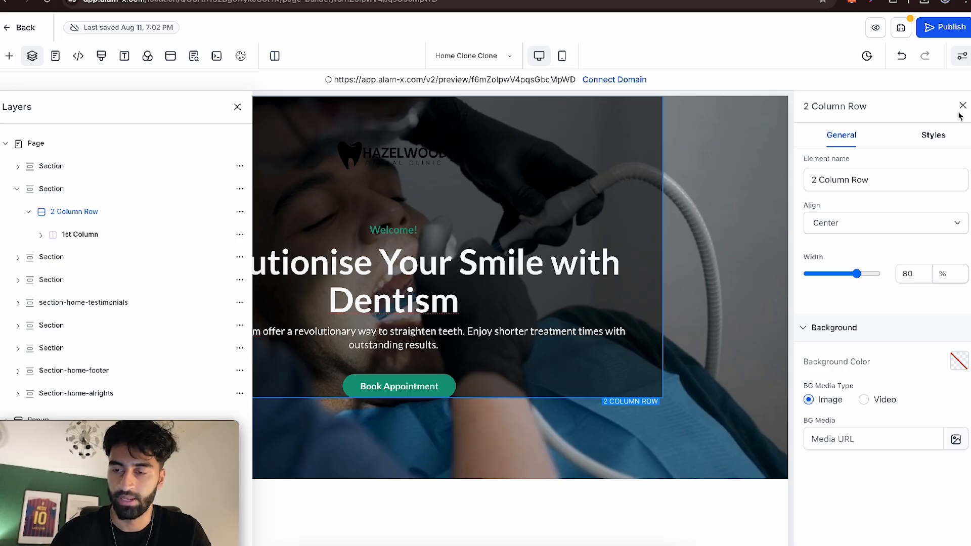
{"action": "left_click", "coordinate": [934, 145]}
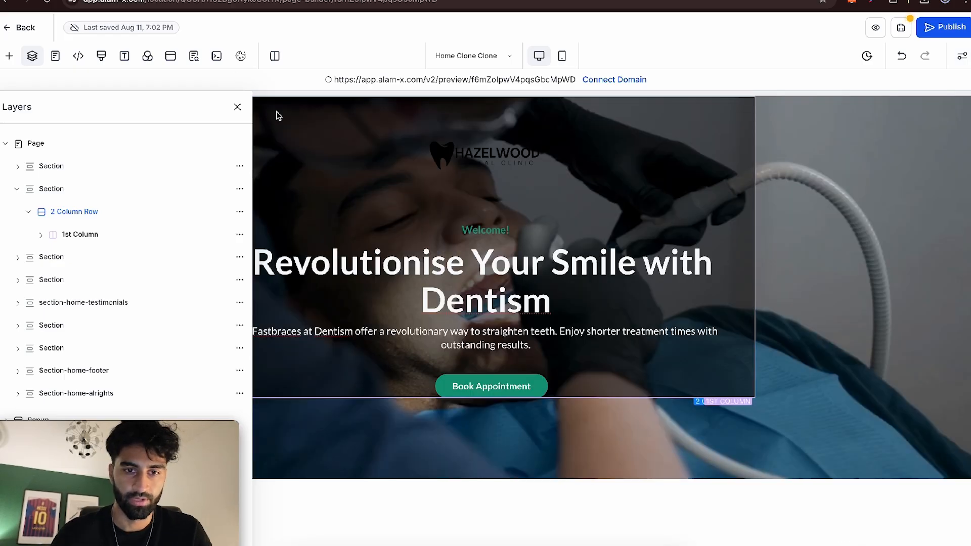
{"action": "left_click", "coordinate": [237, 108]}
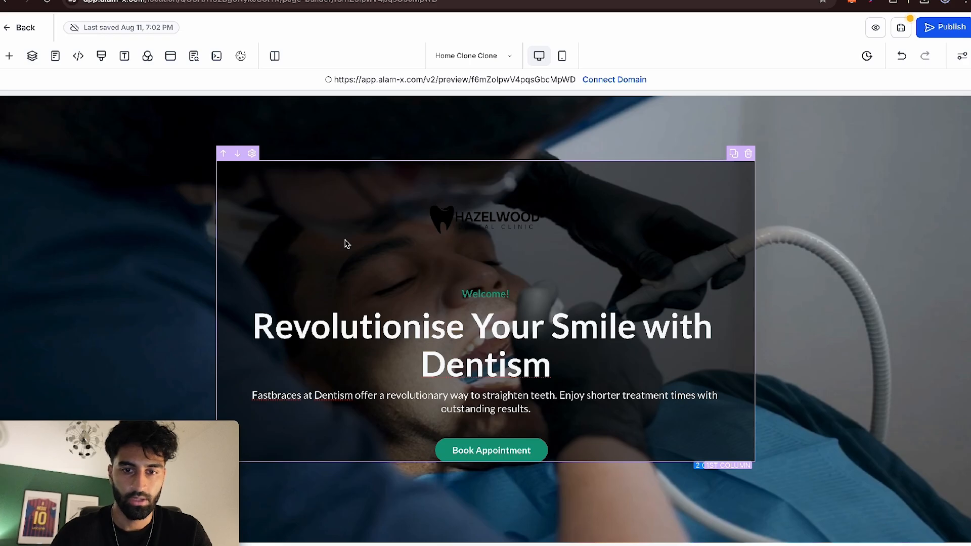
- Give the hero content column a full border with a 75px border radius on all edges
{"action": "left_click", "coordinate": [345, 243]}
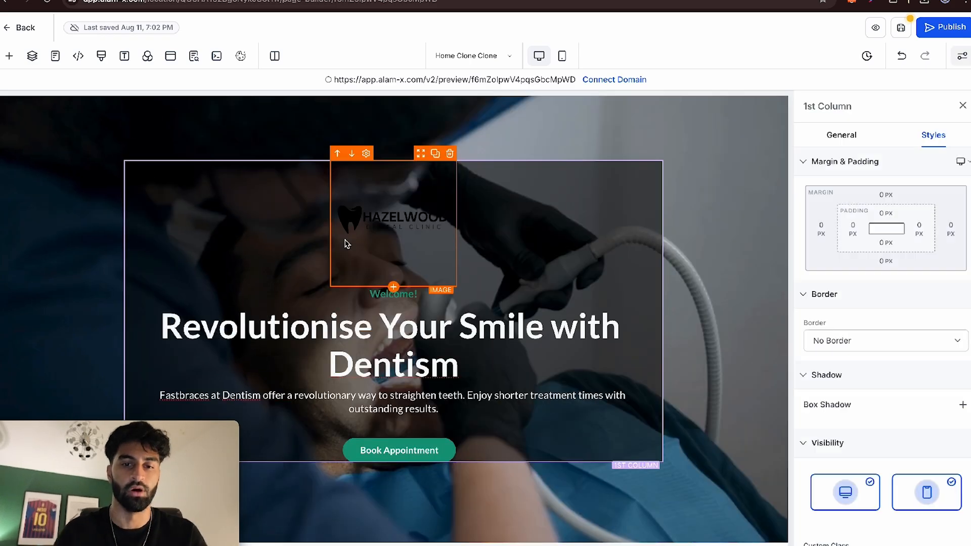
{"action": "scroll", "coordinate": [880, 278], "scroll_direction": "down", "scroll_amount": 2}
{"action": "left_click", "coordinate": [849, 272]}
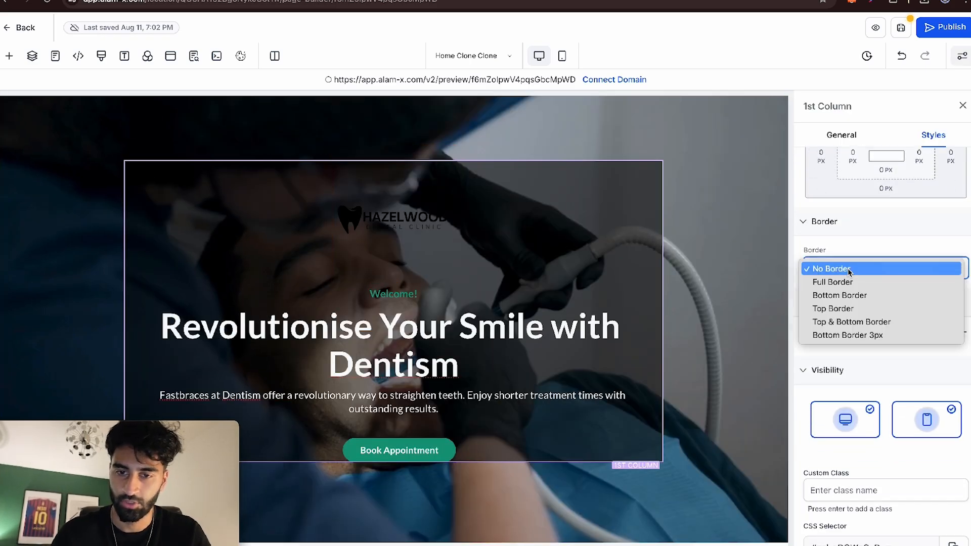
{"action": "left_click", "coordinate": [847, 282]}
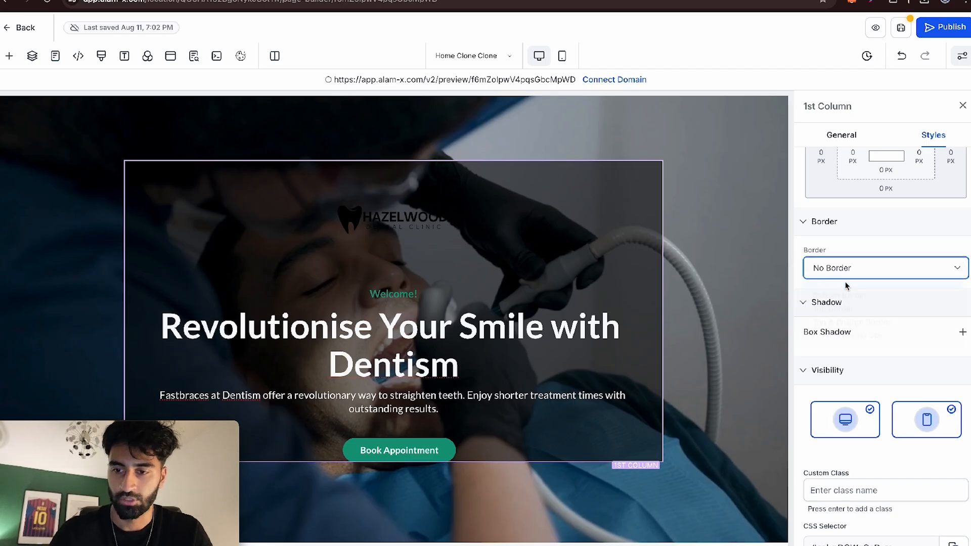
{"action": "left_click", "coordinate": [860, 414]}
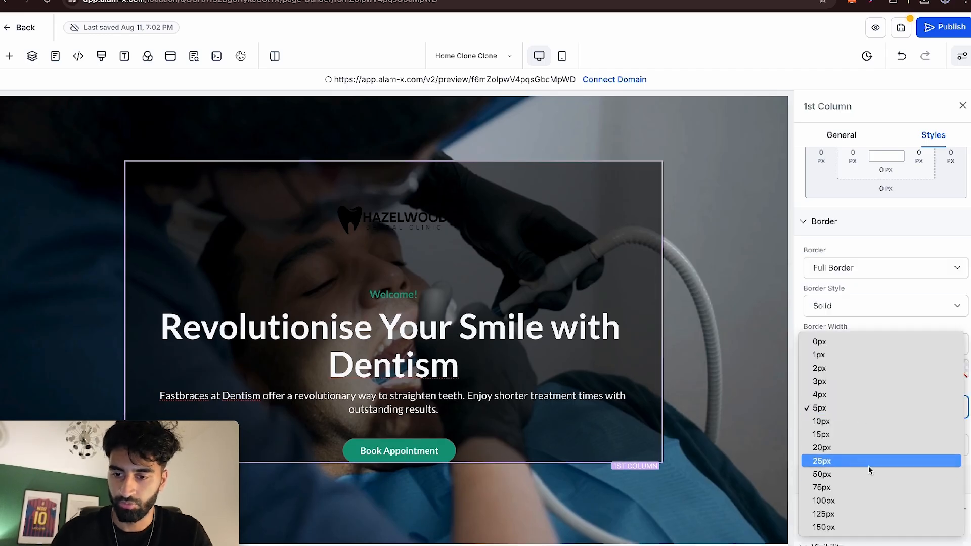
{"action": "left_click", "coordinate": [865, 482]}
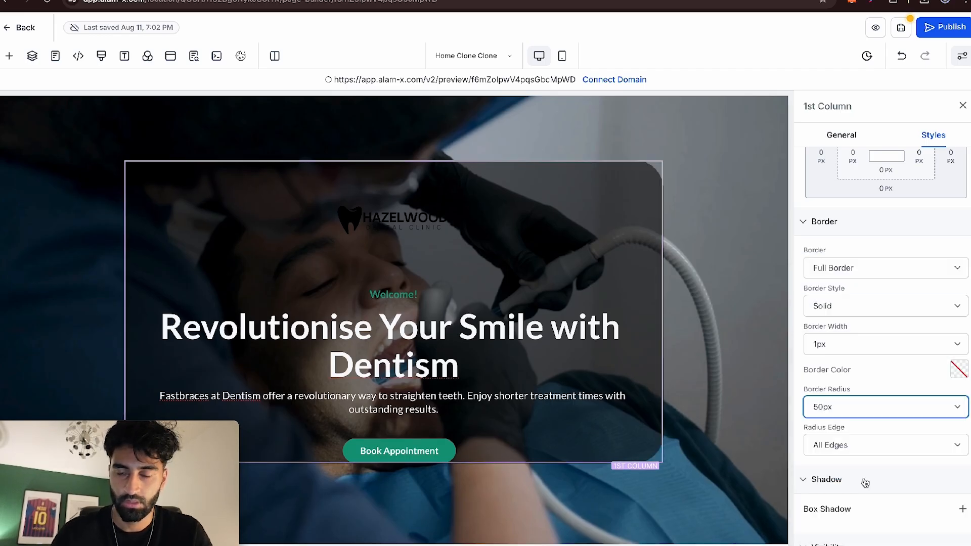
{"action": "left_click", "coordinate": [835, 412]}
{"action": "left_click", "coordinate": [835, 425]}
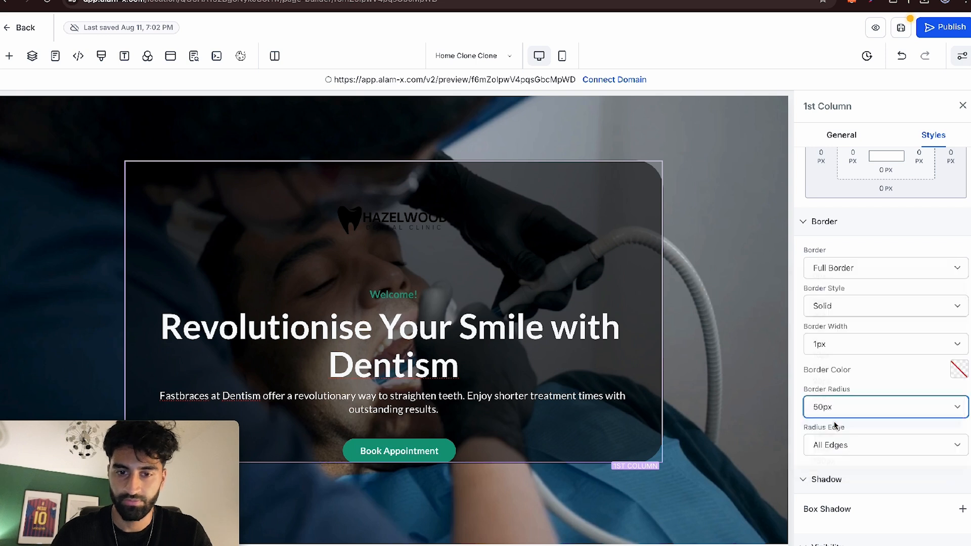
{"action": "left_click", "coordinate": [963, 106]}
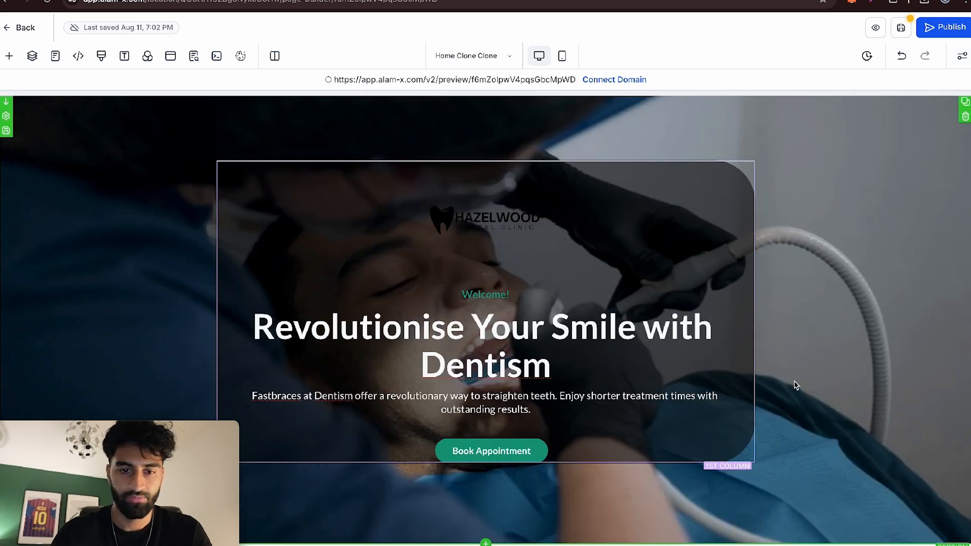
- Switch to the logo design in Canva and set the HAZELWOOD text colour to white
{"action": "left_click", "coordinate": [483, 231]}
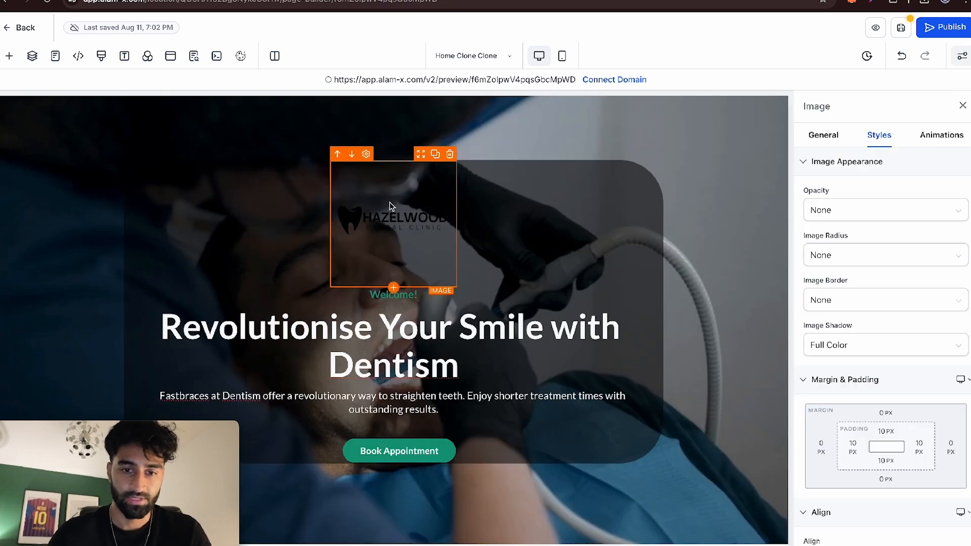
{"action": "key", "text": "ctrl+Tab"}
{"action": "left_click", "coordinate": [509, 280]}
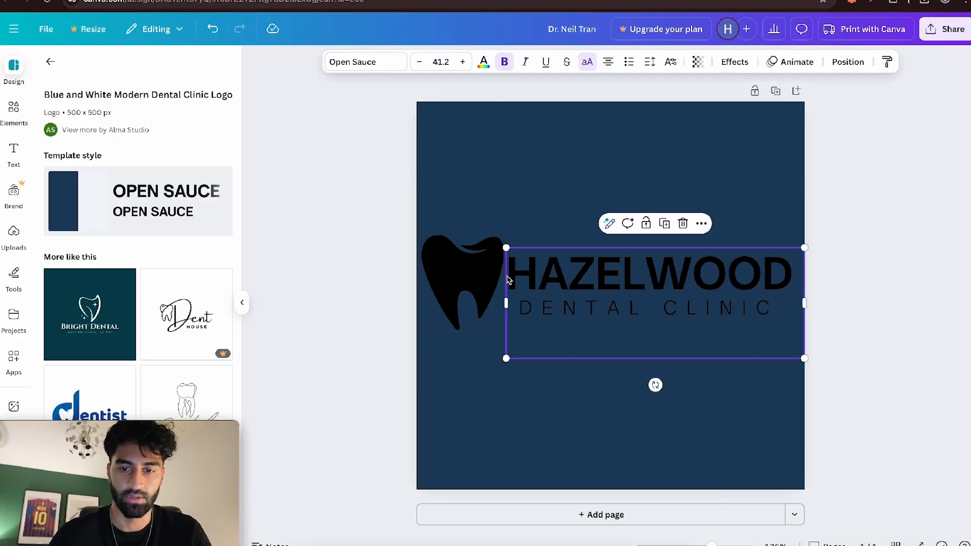
{"action": "left_click", "coordinate": [483, 62]}
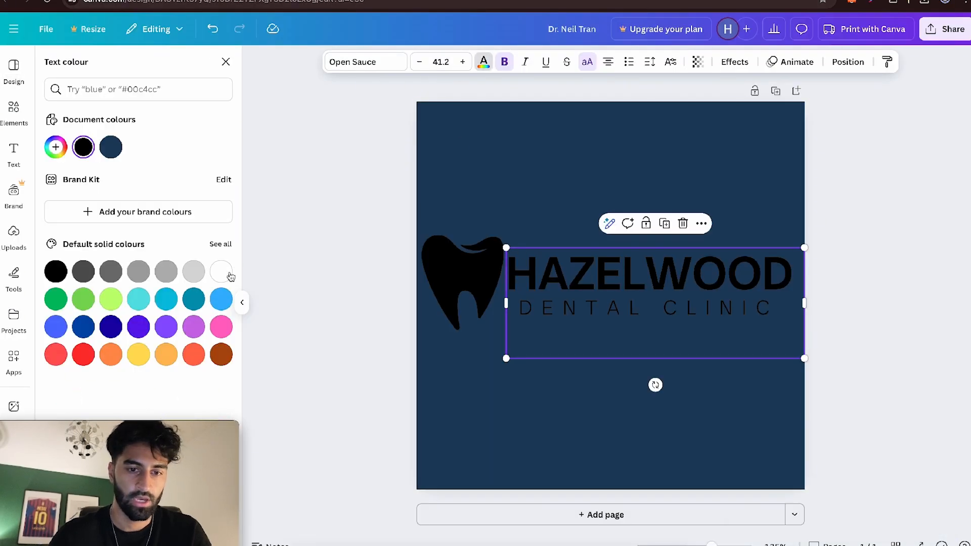
{"action": "left_click", "coordinate": [230, 276]}
- Recolour the tooth graphic and the DENTAL CLINIC text of the logo white
{"action": "left_click", "coordinate": [438, 268]}
{"action": "left_click", "coordinate": [555, 62]}
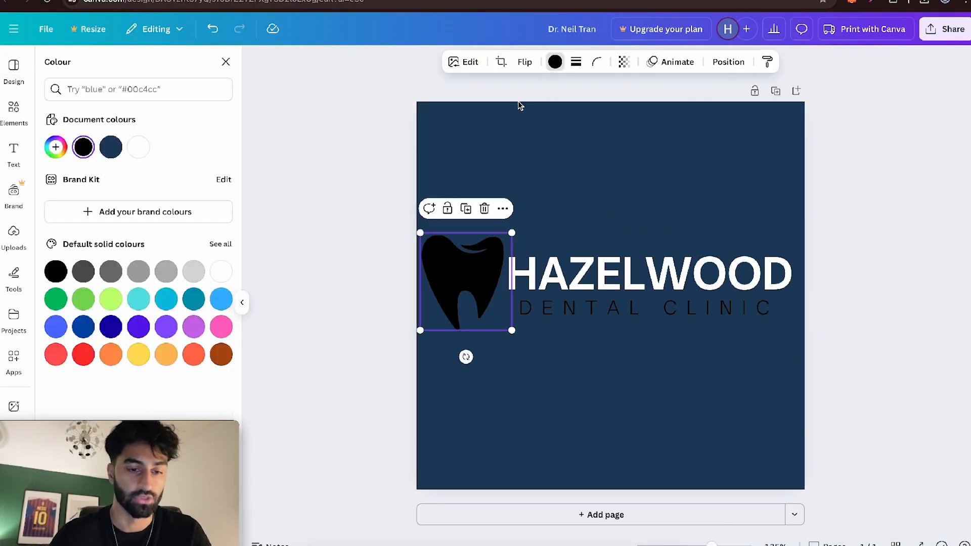
{"action": "left_click", "coordinate": [231, 276]}
{"action": "left_click", "coordinate": [598, 305]}
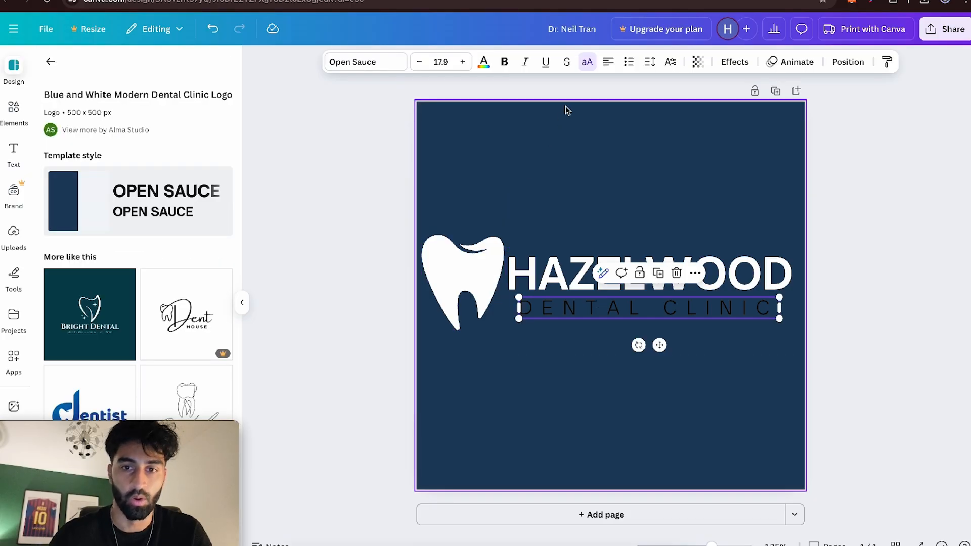
{"action": "left_click", "coordinate": [484, 62]}
{"action": "left_click", "coordinate": [219, 272]}
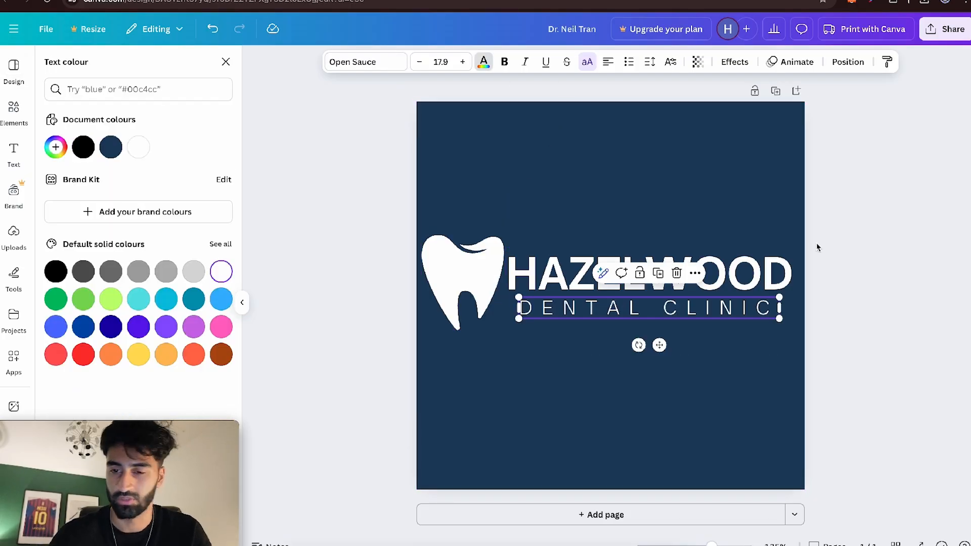
- Download the white logo as a PNG and use it as the logo image in the website's hero section
{"action": "left_click", "coordinate": [839, 228]}
{"action": "left_click", "coordinate": [945, 29]}
{"action": "left_click", "coordinate": [768, 267]}
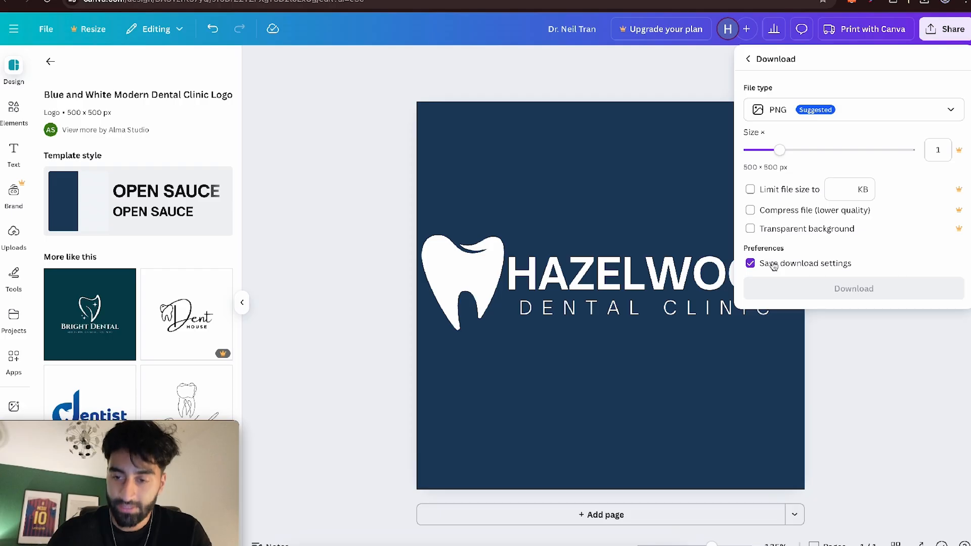
{"action": "left_click", "coordinate": [771, 285]}
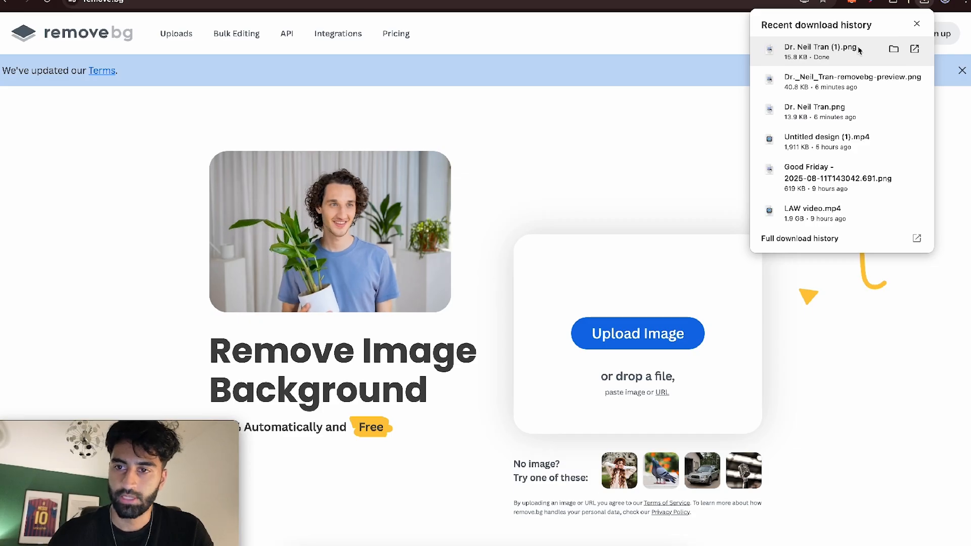
{"action": "left_click_drag", "start_coordinate": [871, 48], "coordinate": [476, 296]}
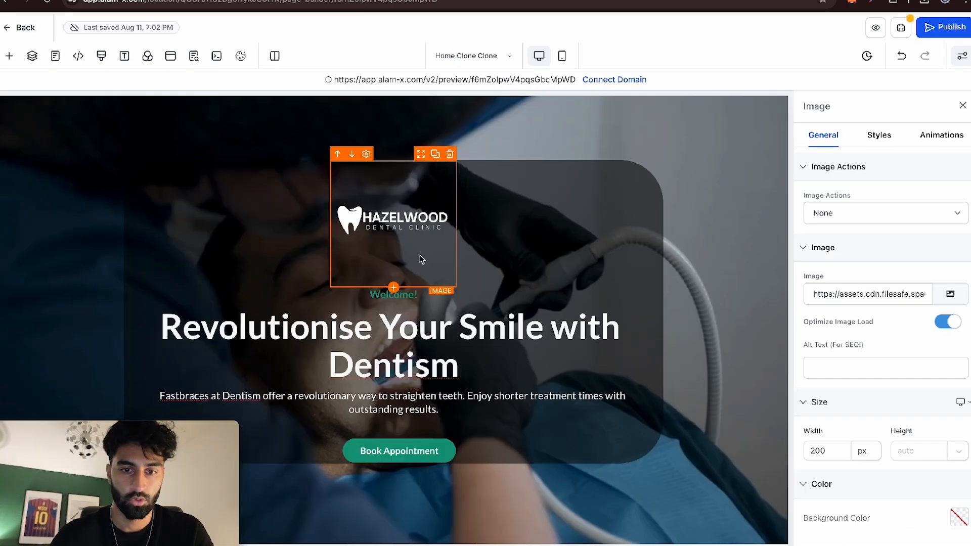
- Set the top and bottom padding of the hero logo image to 0 px
{"action": "left_click", "coordinate": [884, 144]}
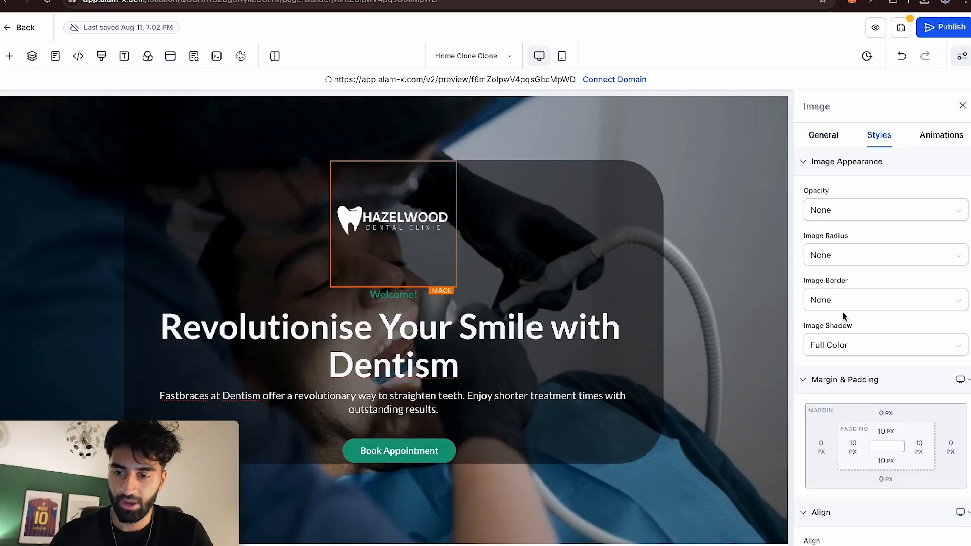
{"action": "scroll", "coordinate": [844, 317], "scroll_direction": "down", "scroll_amount": 2}
{"action": "left_click", "coordinate": [883, 361]}
{"action": "left_click_drag", "start_coordinate": [820, 387], "coordinate": [785, 389]}
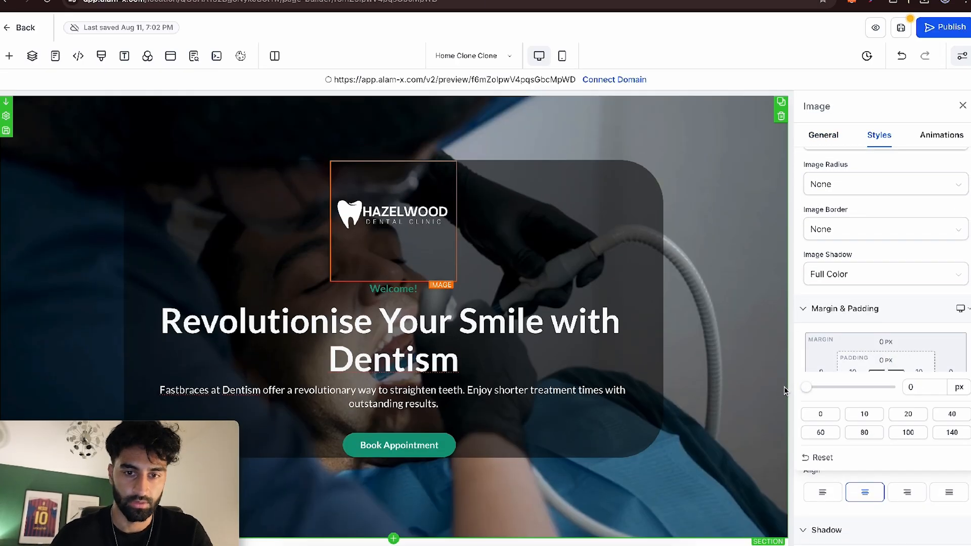
{"action": "left_click", "coordinate": [886, 390]}
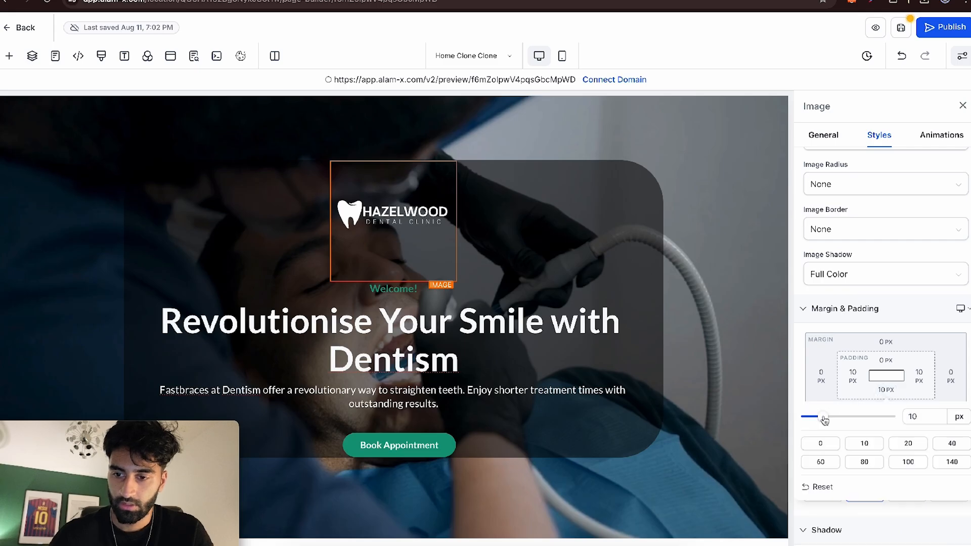
{"action": "left_click", "coordinate": [894, 375]}
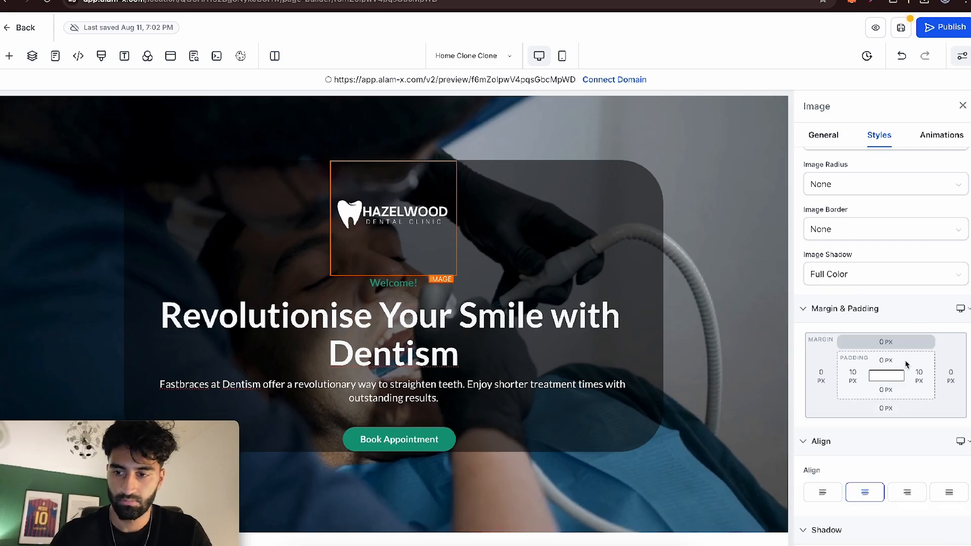
- Set the hero logo image's bottom margin to -50 px to close the gap above the Welcome! line
{"action": "left_click", "coordinate": [885, 408]}
{"action": "left_click_drag", "start_coordinate": [845, 435], "coordinate": [795, 440]}
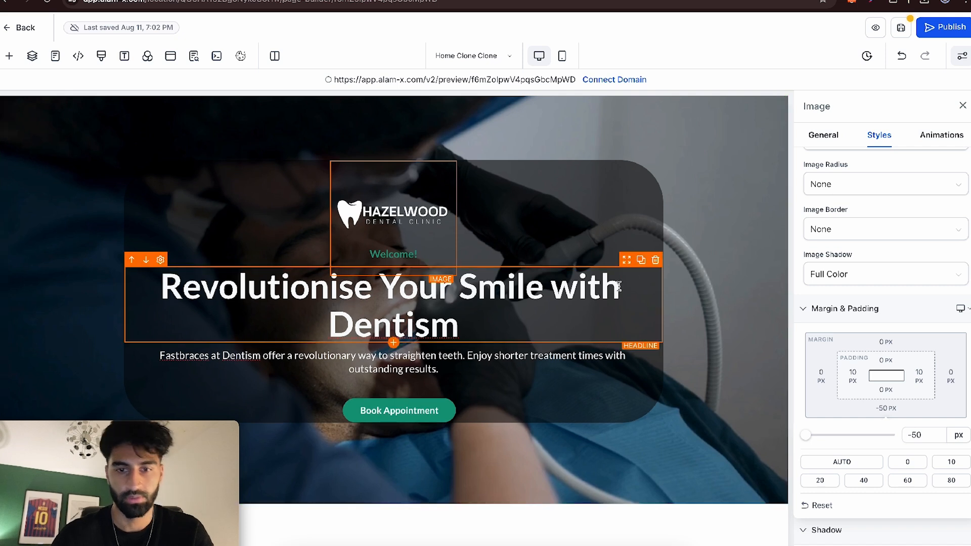
{"action": "left_click", "coordinate": [747, 340]}
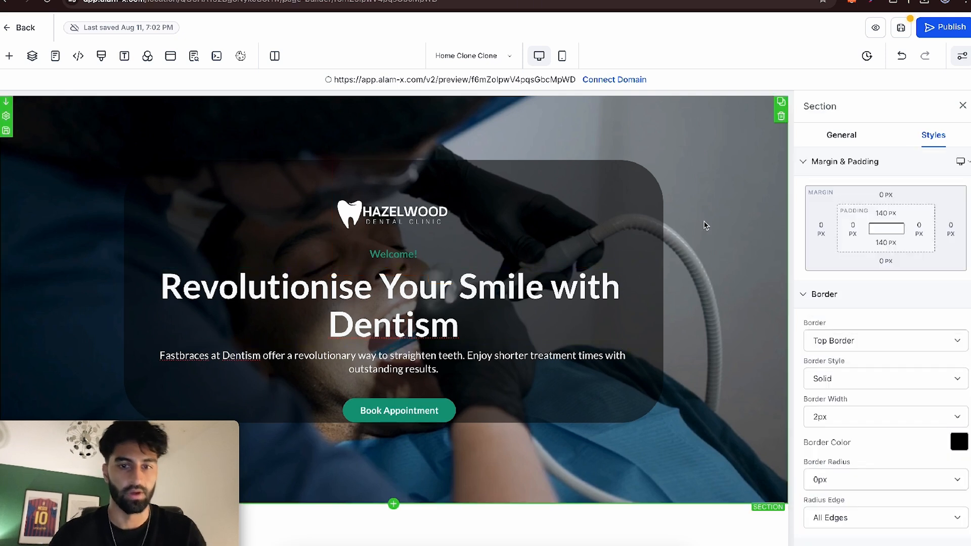
- Give the hero headline a semi-transparent grey background colour
{"action": "left_click", "coordinate": [524, 288]}
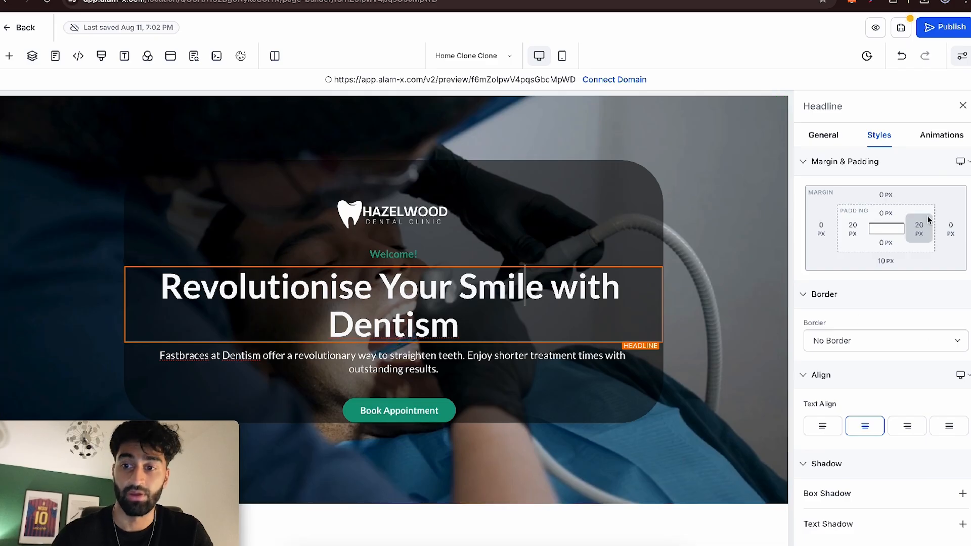
{"action": "left_click", "coordinate": [821, 135]}
{"action": "scroll", "coordinate": [941, 371], "scroll_direction": "down", "scroll_amount": 5}
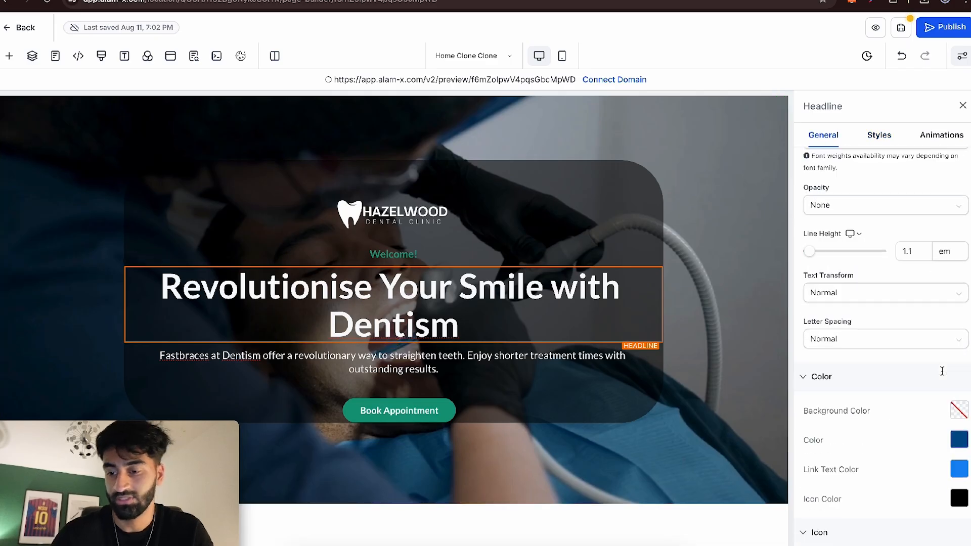
{"action": "left_click", "coordinate": [959, 359]}
{"action": "left_click", "coordinate": [969, 111]}
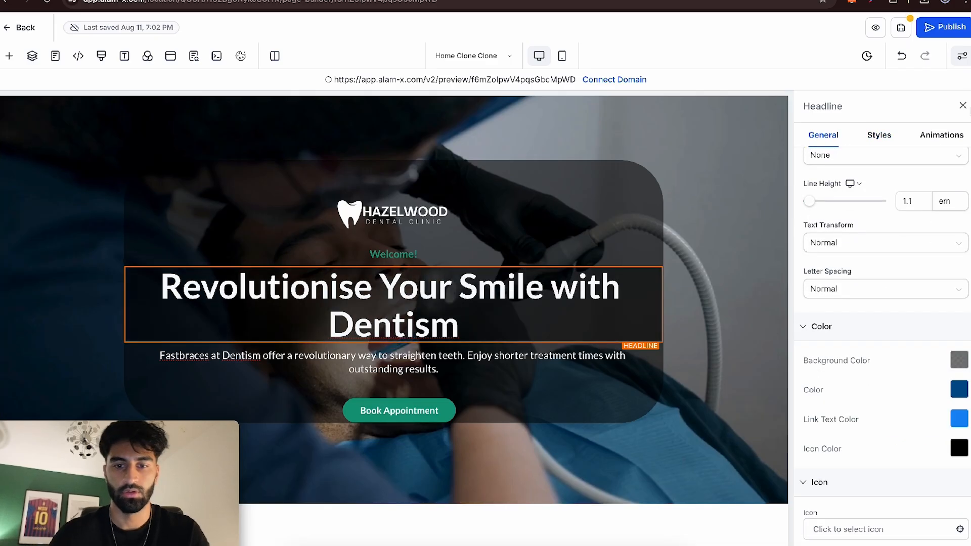
{"action": "left_click", "coordinate": [962, 105]}
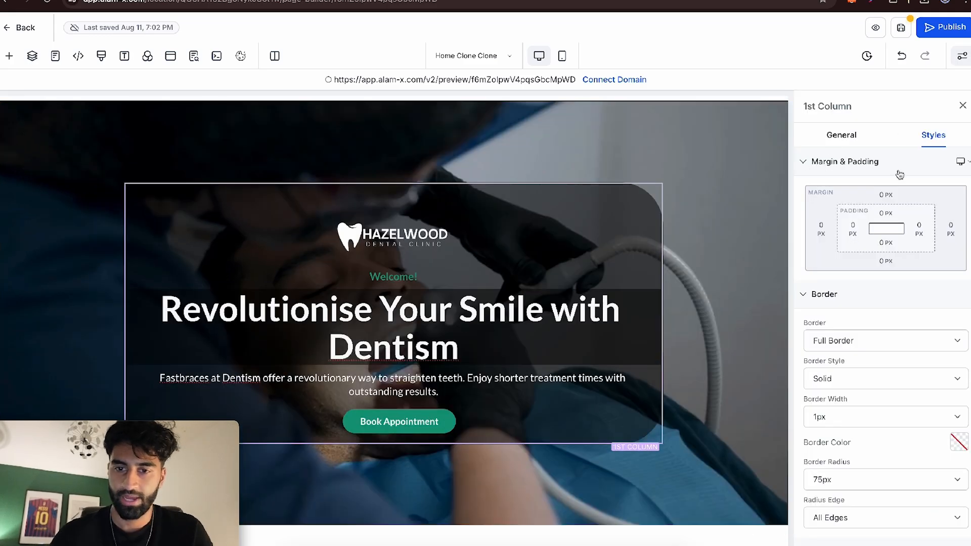
- Set the hero content column's border colour to the off-white brand colour and add a box shadow
{"action": "scroll", "coordinate": [892, 329], "scroll_direction": "down", "scroll_amount": 3}
{"action": "left_click", "coordinate": [953, 370]}
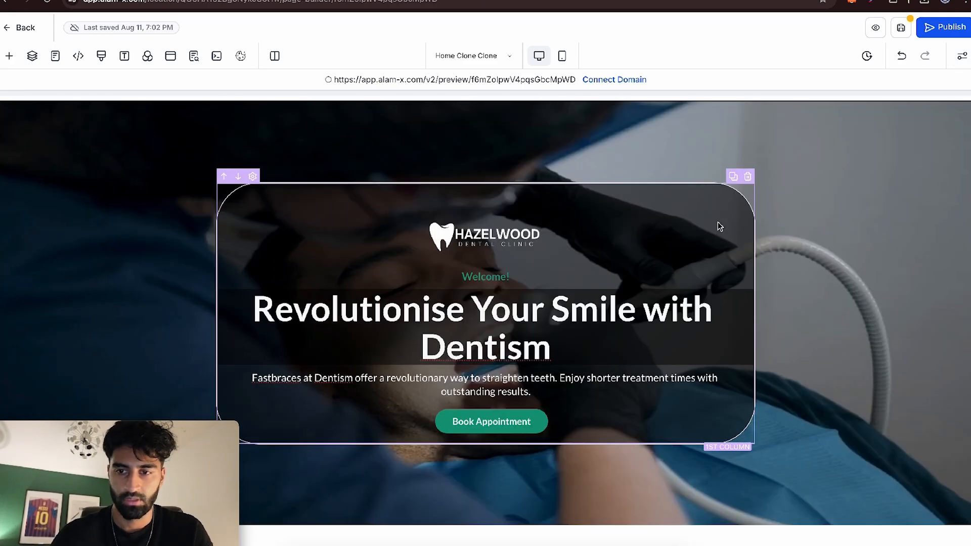
{"action": "left_click", "coordinate": [717, 221]}
{"action": "scroll", "coordinate": [906, 349], "scroll_direction": "down", "scroll_amount": 6}
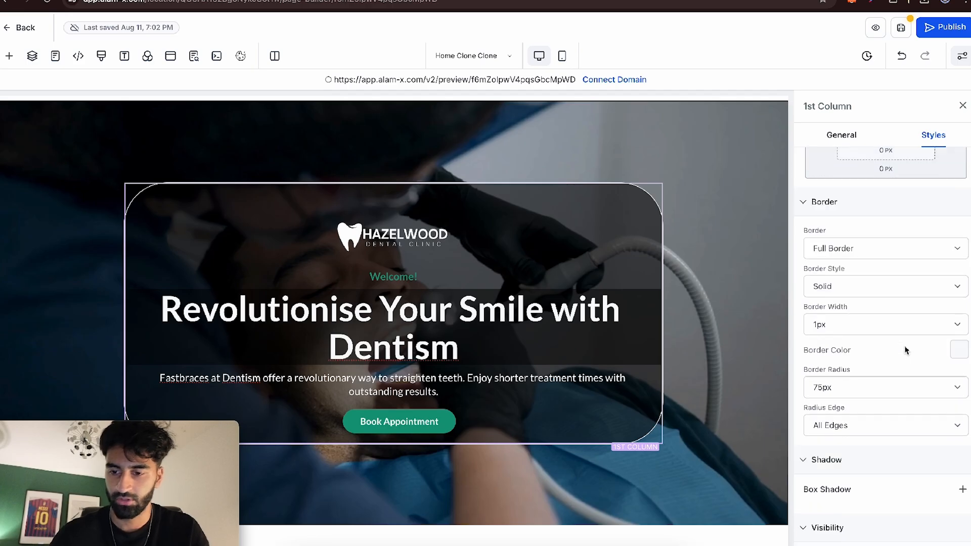
{"action": "left_click", "coordinate": [871, 308]}
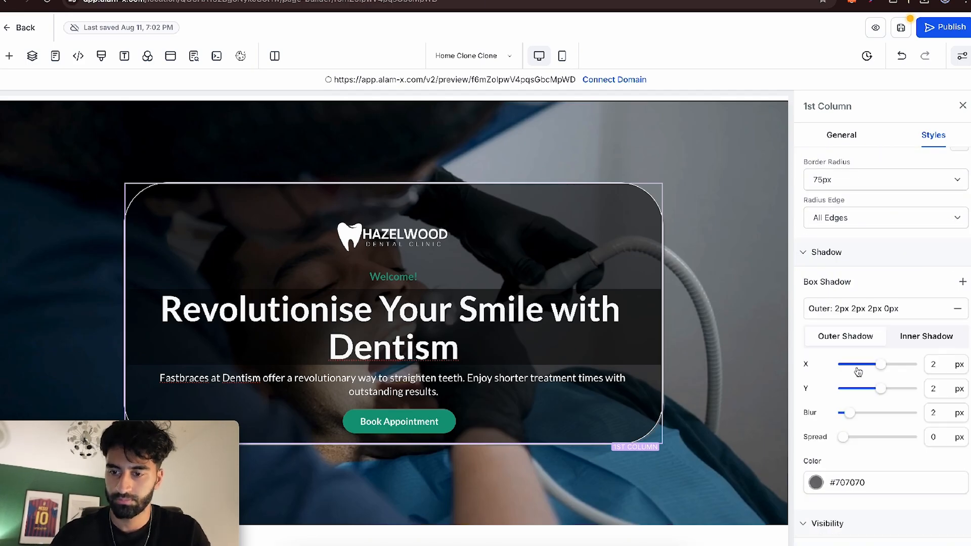
{"action": "left_click", "coordinate": [963, 106]}
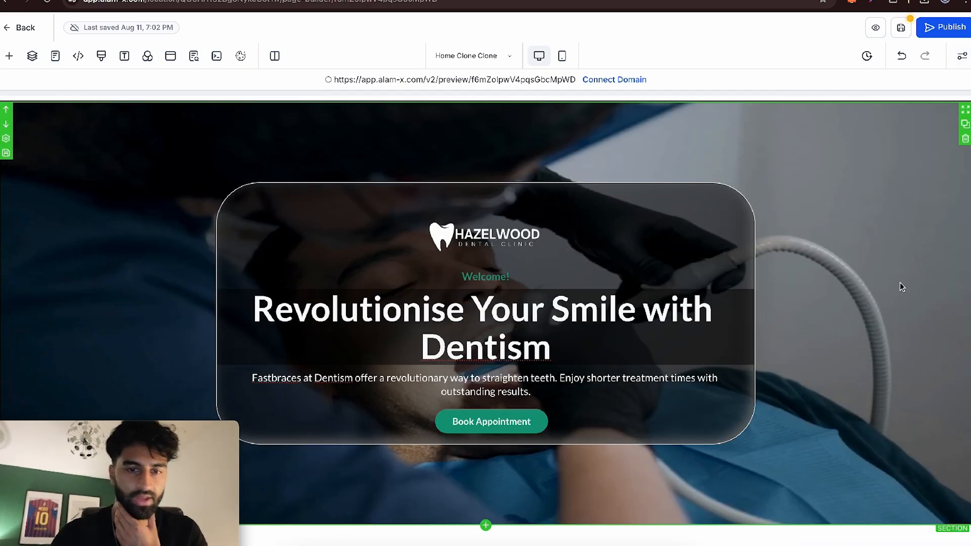
{"action": "scroll", "coordinate": [900, 282], "scroll_direction": "down", "scroll_amount": 2}
{"action": "scroll", "coordinate": [899, 282], "scroll_direction": "up", "scroll_amount": 1}
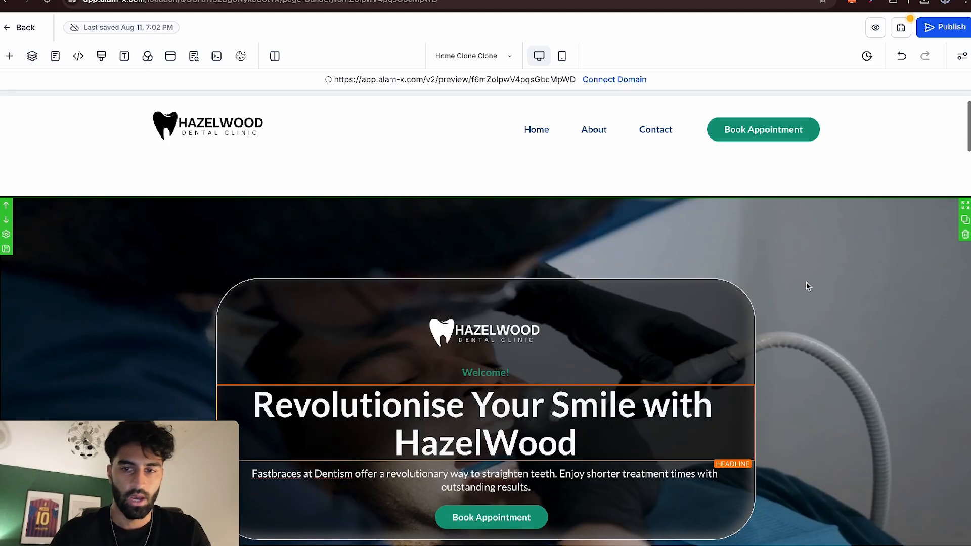
- Preview the home page and examine the hero box, logo spacing and service cards below it
{"action": "scroll", "coordinate": [808, 286], "scroll_direction": "up", "scroll_amount": 1}
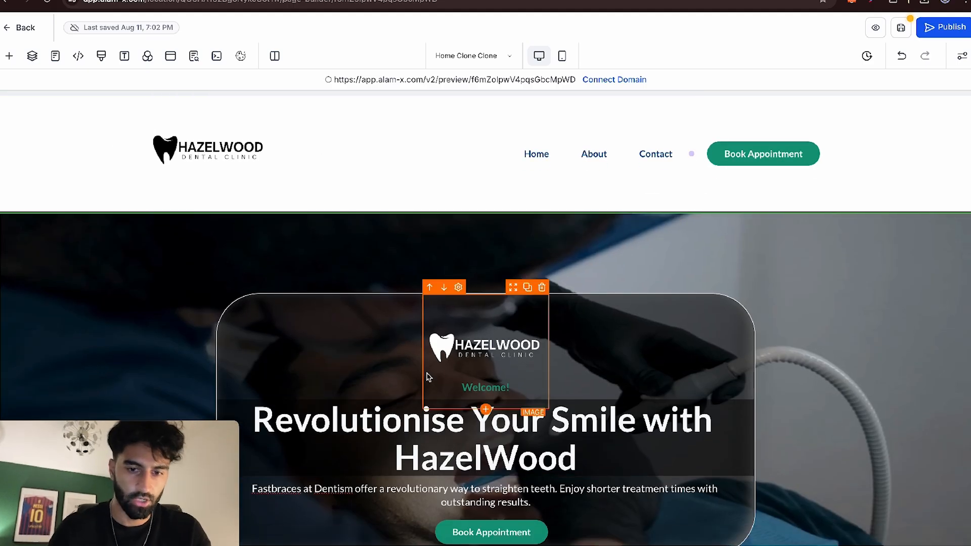
{"action": "scroll", "coordinate": [426, 377], "scroll_direction": "down", "scroll_amount": 3}
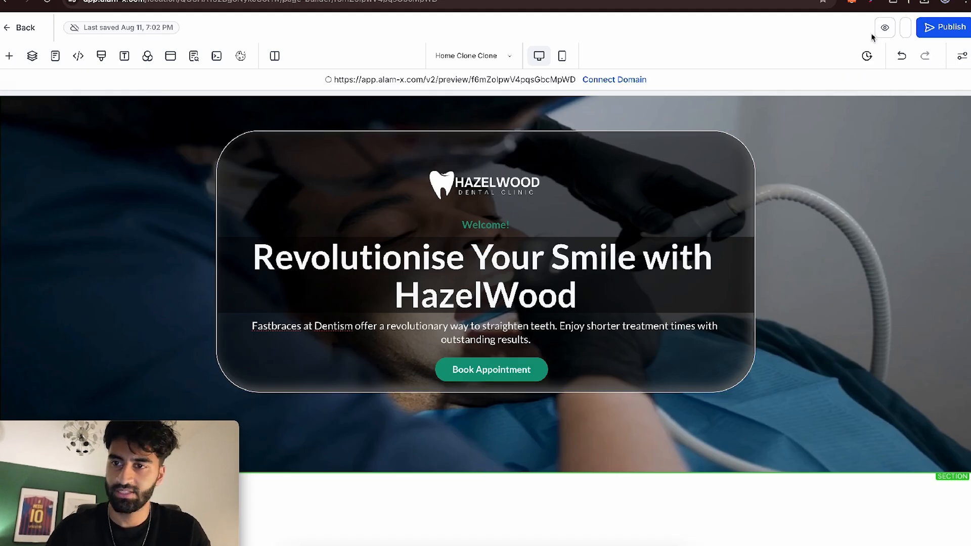
{"action": "left_click", "coordinate": [872, 35]}
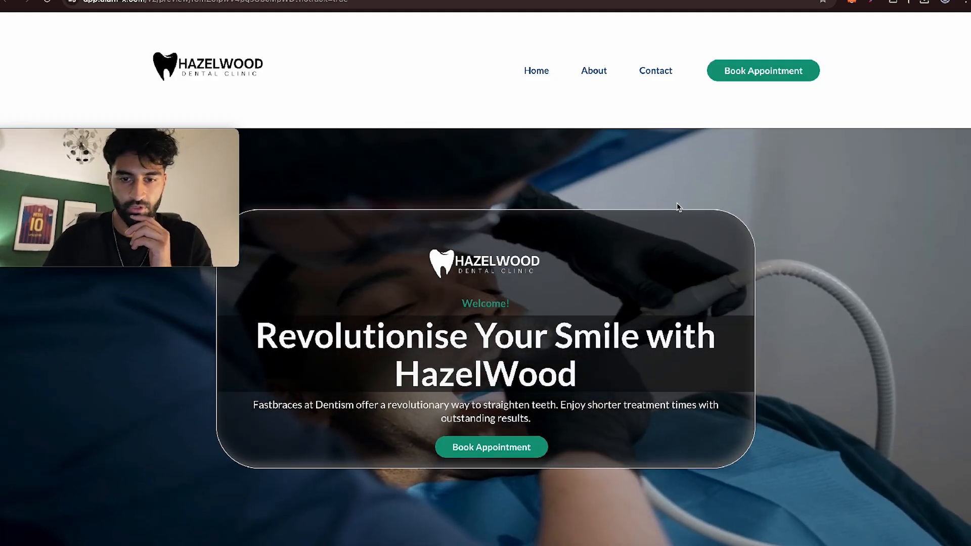
{"action": "scroll", "coordinate": [677, 207], "scroll_direction": "down", "scroll_amount": 2}
{"action": "scroll", "coordinate": [678, 207], "scroll_direction": "up", "scroll_amount": 2}
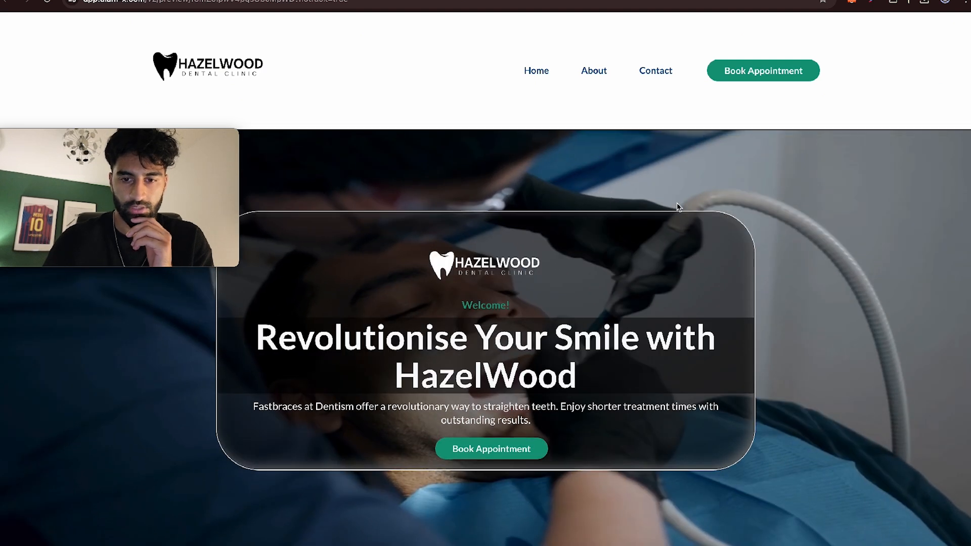
{"action": "scroll", "coordinate": [678, 205], "scroll_direction": "down", "scroll_amount": 15}
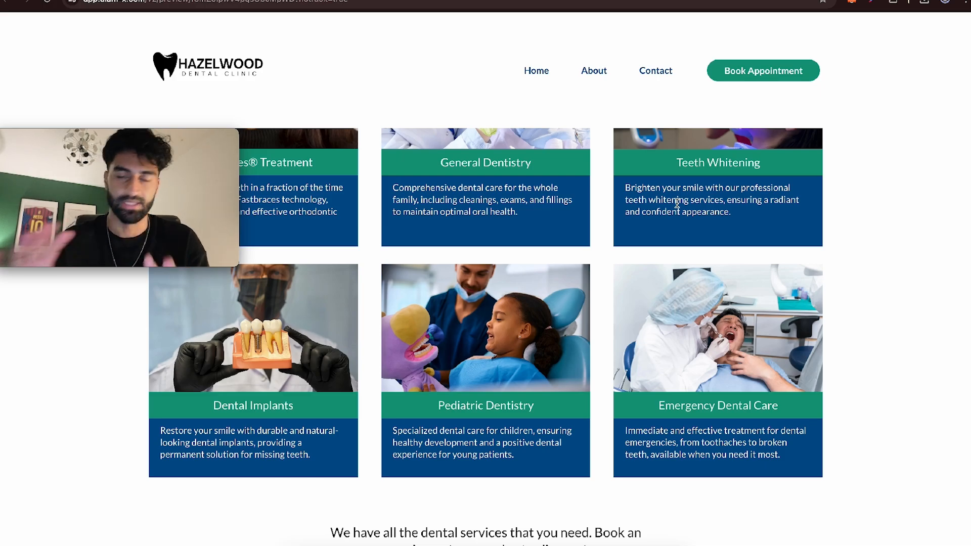
{"action": "scroll", "coordinate": [678, 204], "scroll_direction": "up", "scroll_amount": 2}
{"action": "scroll", "coordinate": [677, 204], "scroll_direction": "up", "scroll_amount": 5}
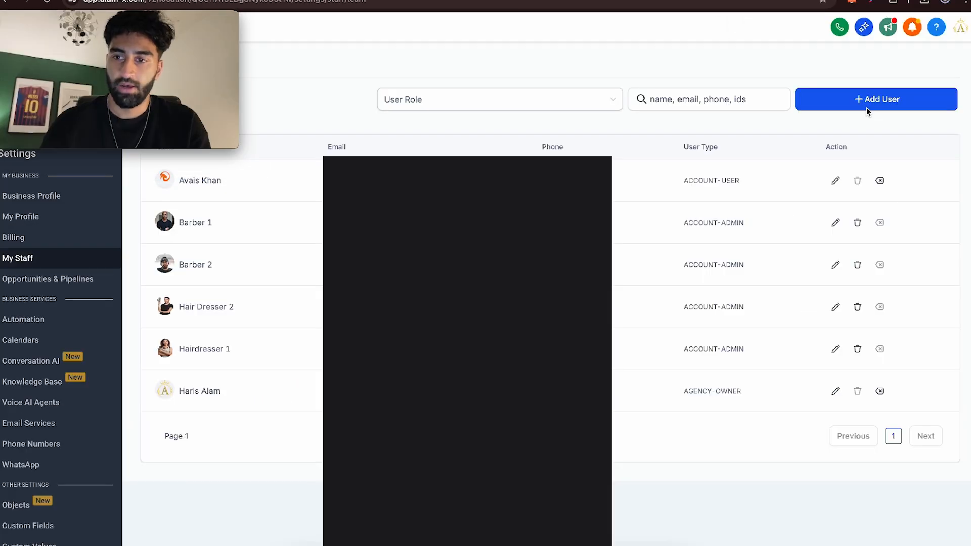
- Add a staff user with first name Dentist, last name 1, a dentist profile image and an e-mail address
{"action": "left_click", "coordinate": [867, 99]}
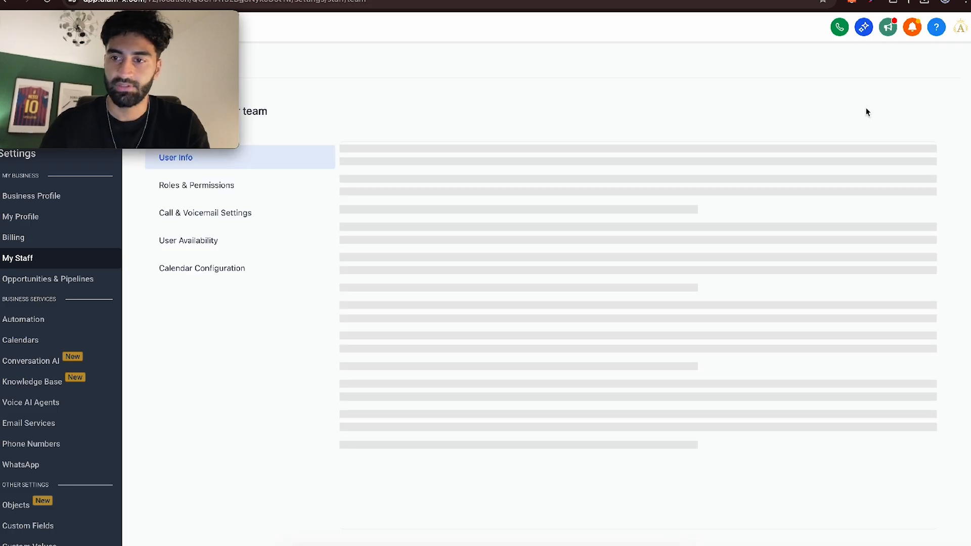
{"action": "type", "text": "Dentist"}
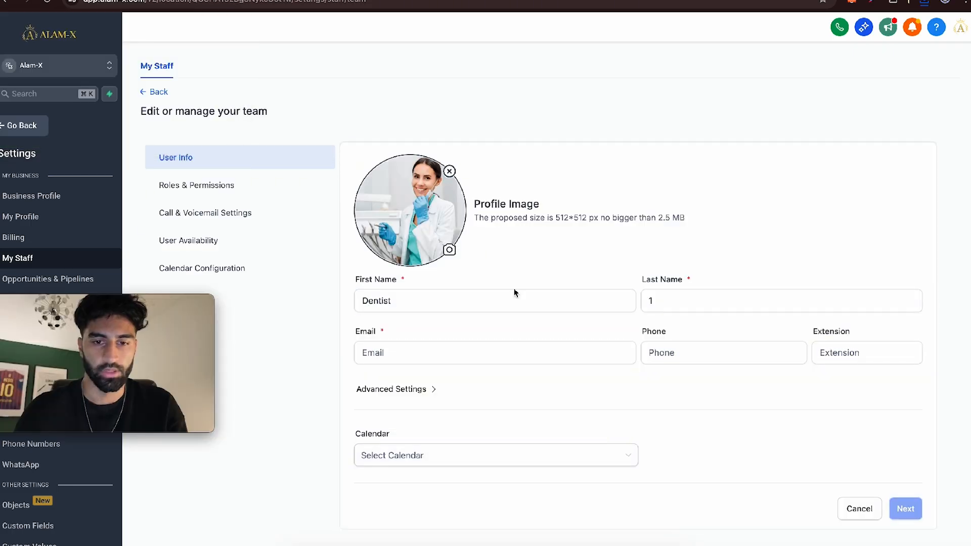
{"action": "left_click", "coordinate": [480, 349]}
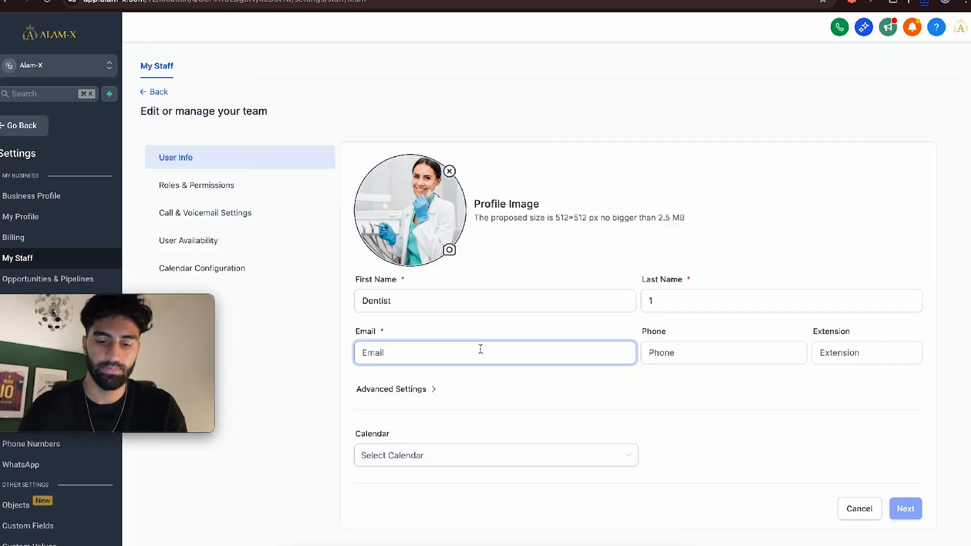
- Edit Monday's start and end times in Dentist 1's user availability
{"action": "left_click", "coordinate": [238, 240]}
{"action": "scroll", "coordinate": [490, 284], "scroll_direction": "up", "scroll_amount": 5}
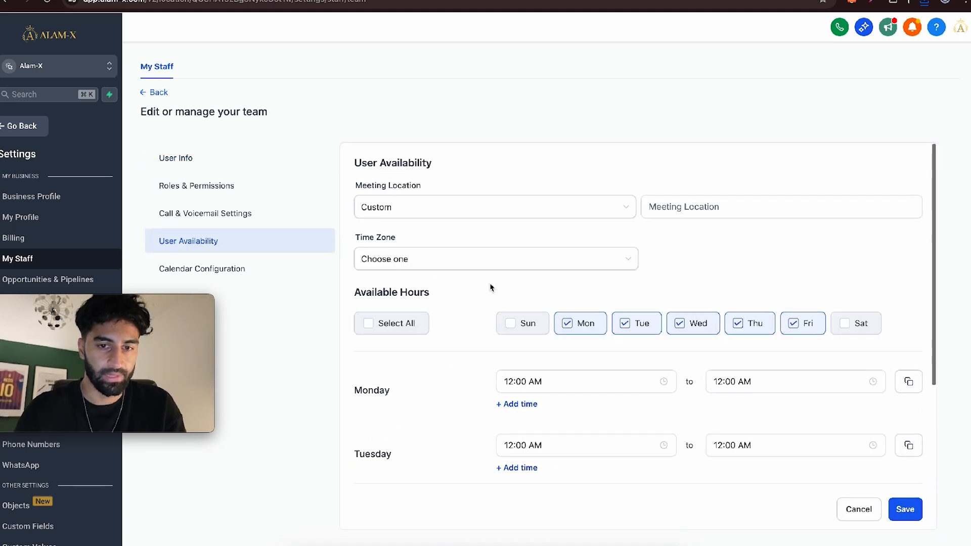
{"action": "scroll", "coordinate": [490, 287], "scroll_direction": "down", "scroll_amount": 3}
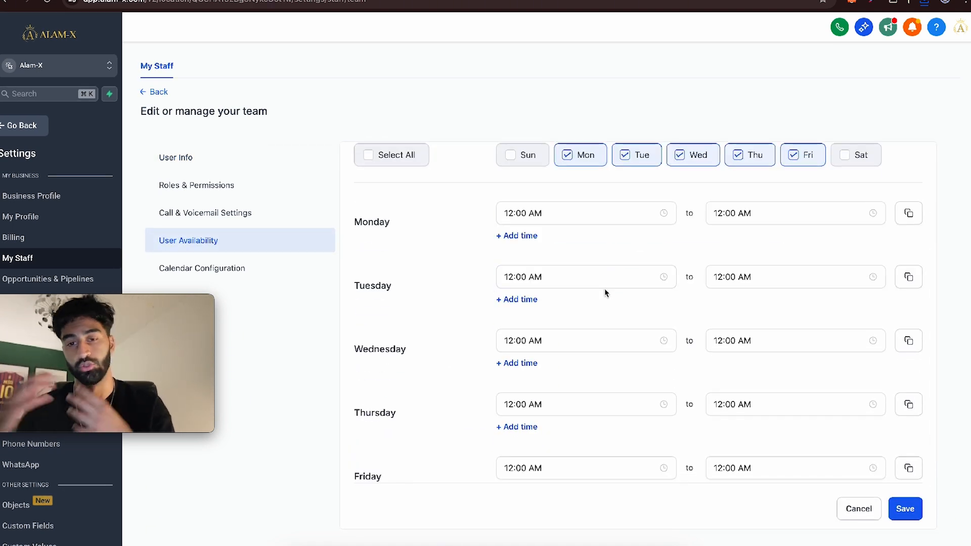
{"action": "left_click", "coordinate": [593, 212]}
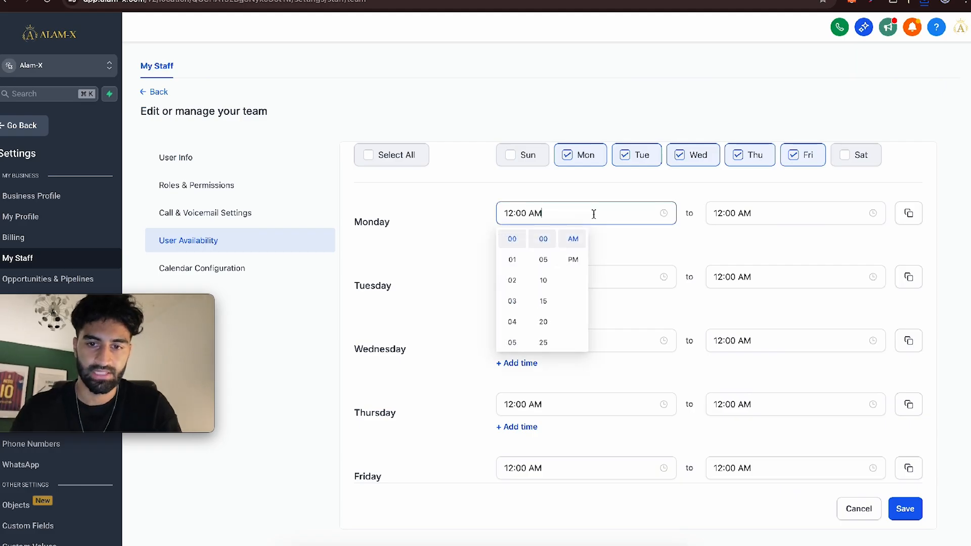
{"action": "left_click", "coordinate": [723, 214]}
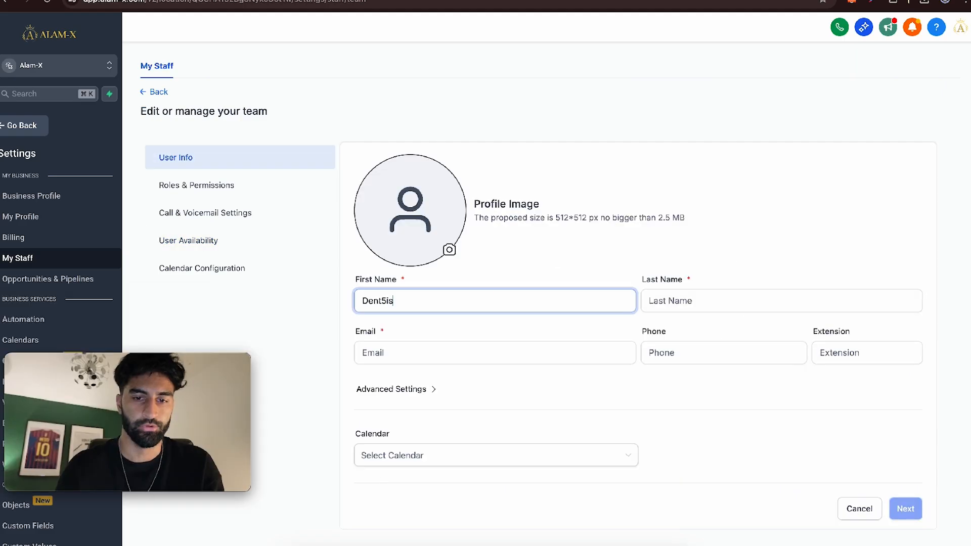
- Add a second staff user named Dentist 2 with Monday-to-Friday availability from 12:00 AM to 05:00 PM
{"action": "left_click", "coordinate": [699, 295]}
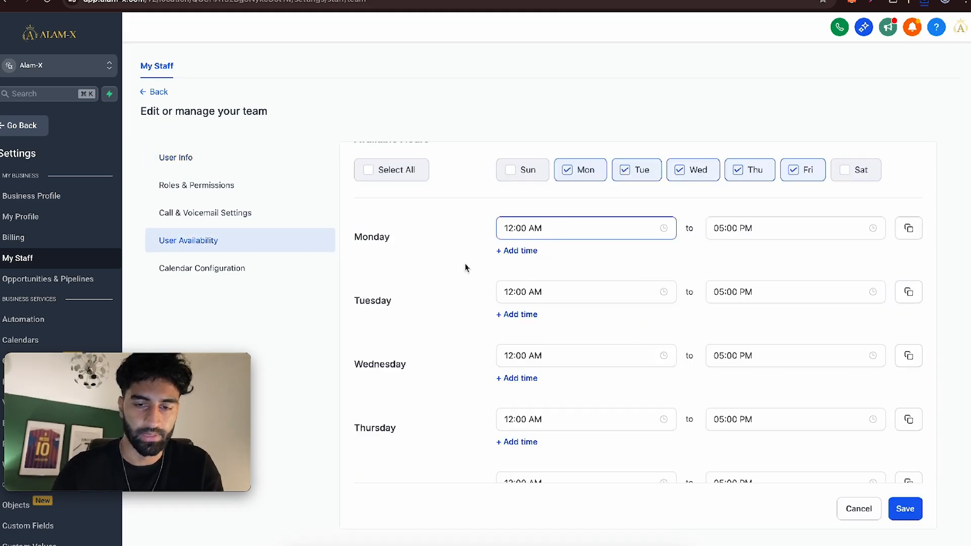
{"action": "scroll", "coordinate": [645, 327], "scroll_direction": "down", "scroll_amount": 2}
{"action": "scroll", "coordinate": [645, 327], "scroll_direction": "up", "scroll_amount": 5}
{"action": "left_click", "coordinate": [733, 381]}
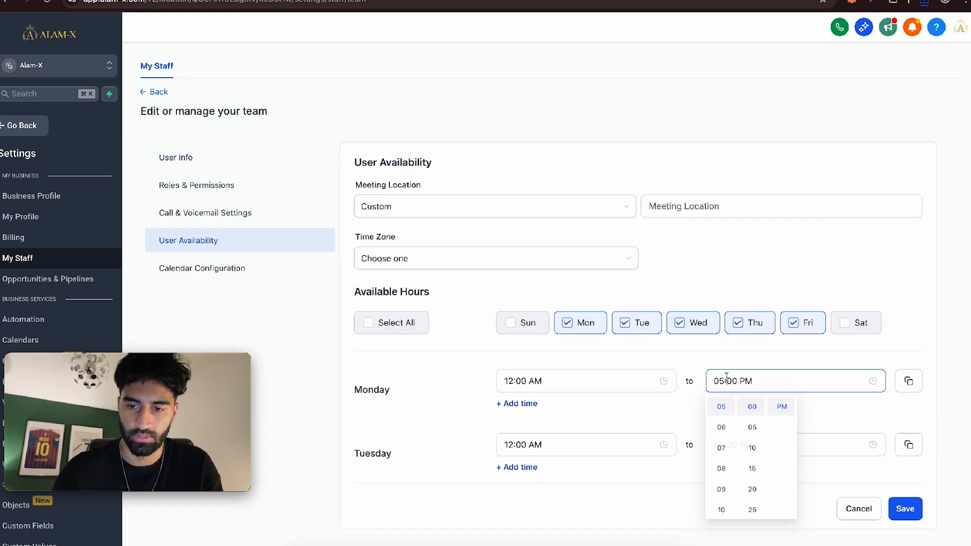
- Create a new service calendar named "Hazelwood Dental Practice FREE Consultation"
{"action": "left_click", "coordinate": [63, 209]}
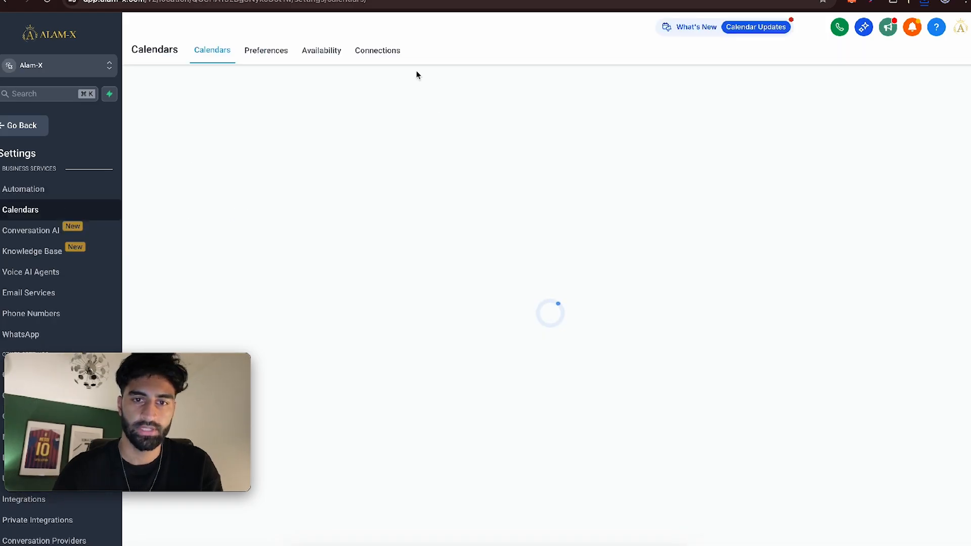
{"action": "left_click", "coordinate": [916, 142]}
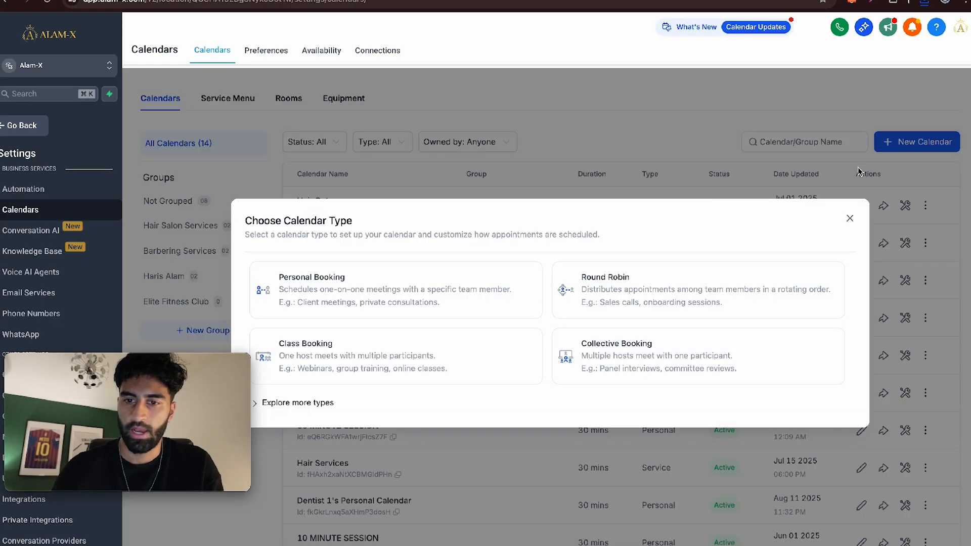
{"action": "left_click", "coordinate": [320, 403]}
{"action": "left_click", "coordinate": [627, 412]}
{"action": "left_click", "coordinate": [445, 137]}
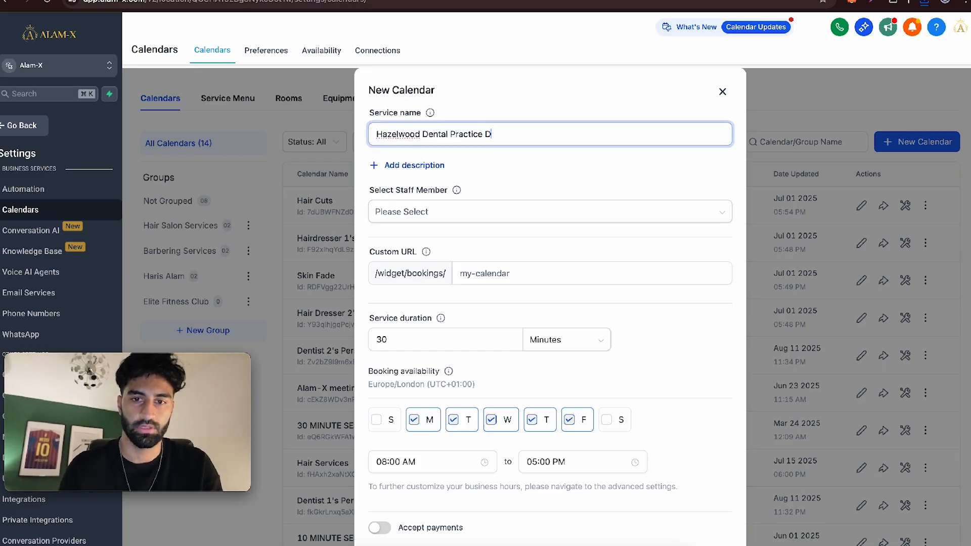
{"action": "key", "text": "BackSpace"}
{"action": "type", "text": "FREE Consultation"}
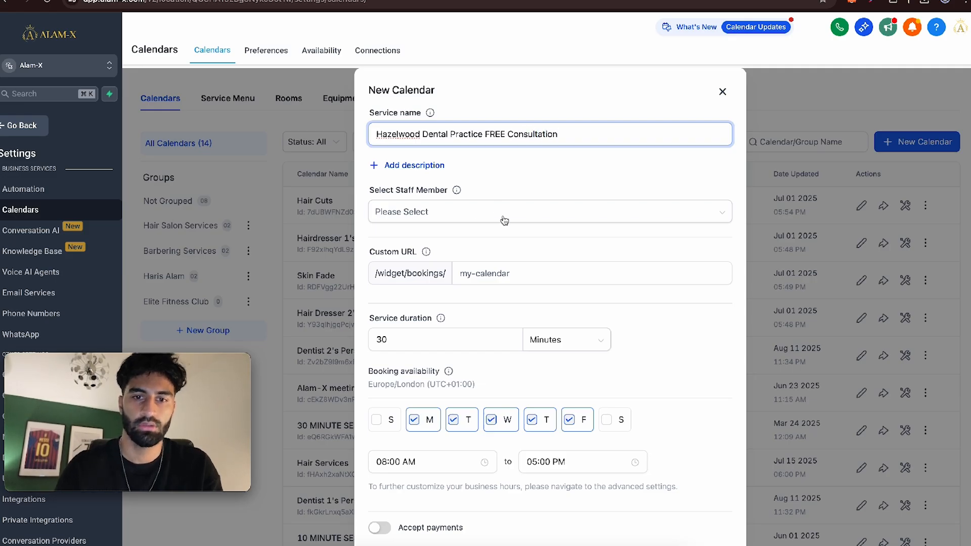
- Assign Dentist 1 and Dentist 2 as the staff members of the new calendar
{"action": "left_click", "coordinate": [504, 220]}
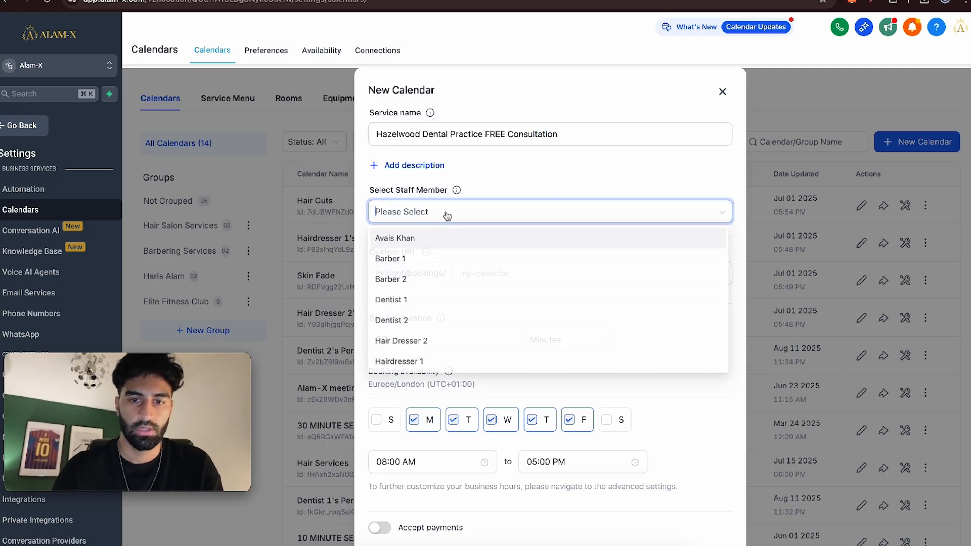
{"action": "left_click", "coordinate": [407, 301]}
{"action": "left_click", "coordinate": [407, 322]}
{"action": "left_click", "coordinate": [519, 164]}
- Set the calendar's custom booking URL to dentist454
{"action": "scroll", "coordinate": [494, 206], "scroll_direction": "down", "scroll_amount": 1}
{"action": "left_click", "coordinate": [483, 232]}
{"action": "type", "text": "dent"}
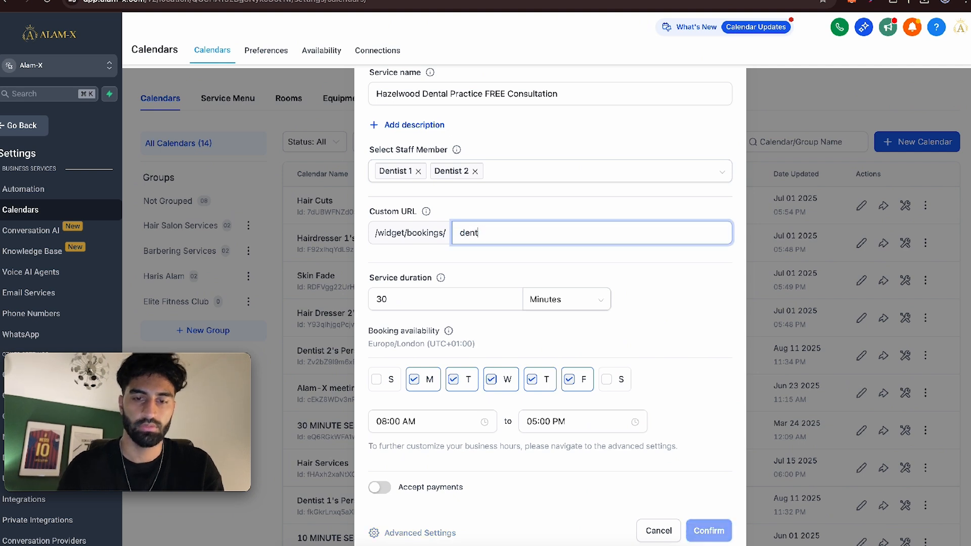
{"action": "type", "text": "istst454"}
{"action": "key", "text": "Tab"}
- Add Sunday and Saturday to the booking availability and review the service details in the calendar's advanced settings
{"action": "left_click", "coordinate": [376, 379]}
{"action": "left_click", "coordinate": [616, 382]}
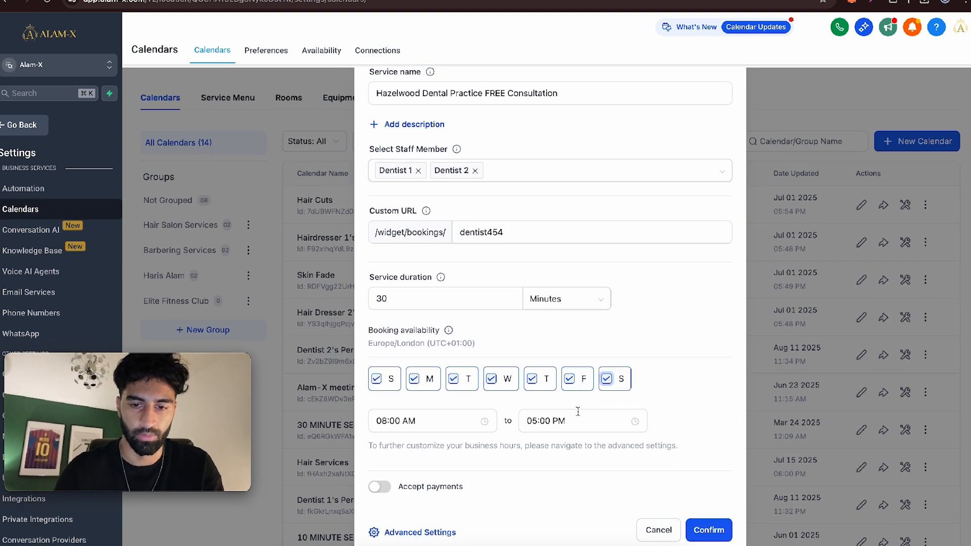
{"action": "left_click", "coordinate": [417, 533]}
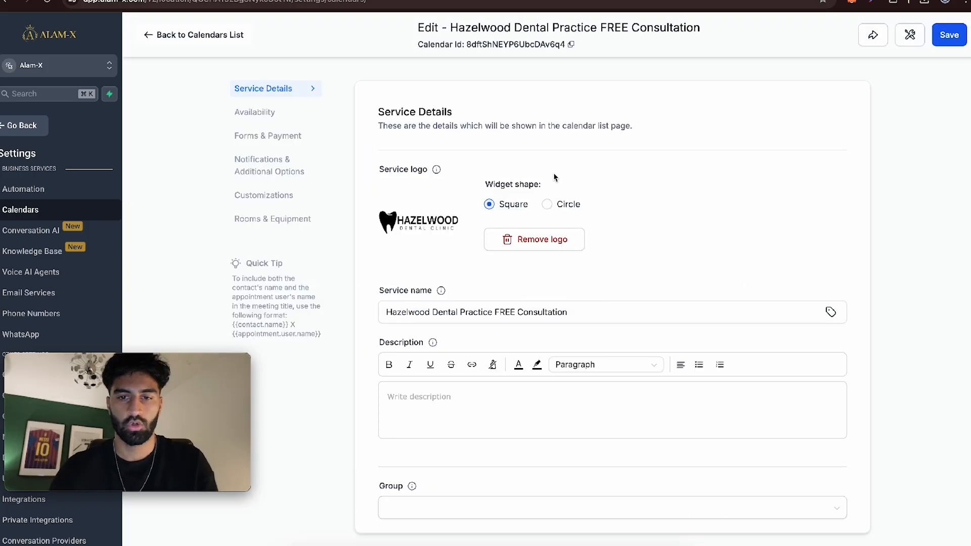
{"action": "scroll", "coordinate": [444, 263], "scroll_direction": "down", "scroll_amount": 8}
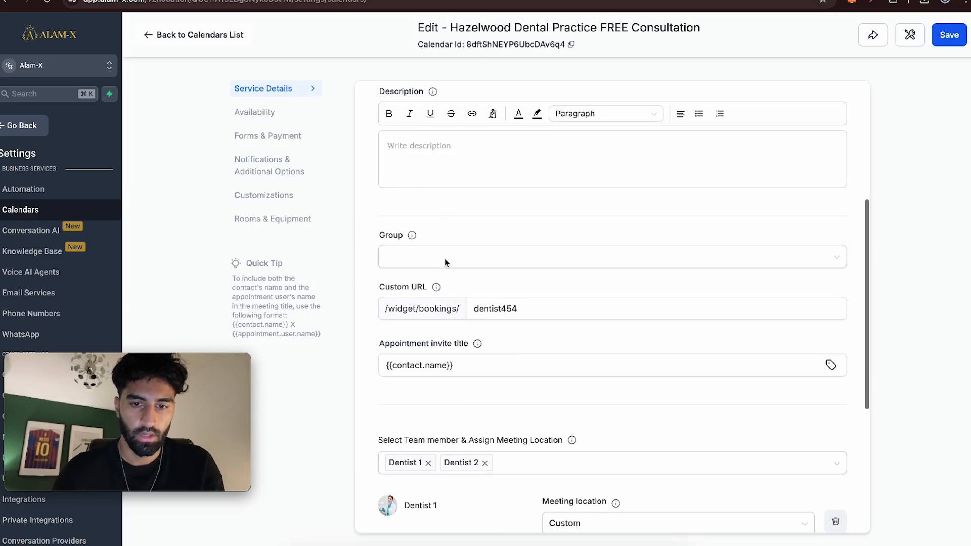
{"action": "scroll", "coordinate": [517, 350], "scroll_direction": "down", "scroll_amount": 2}
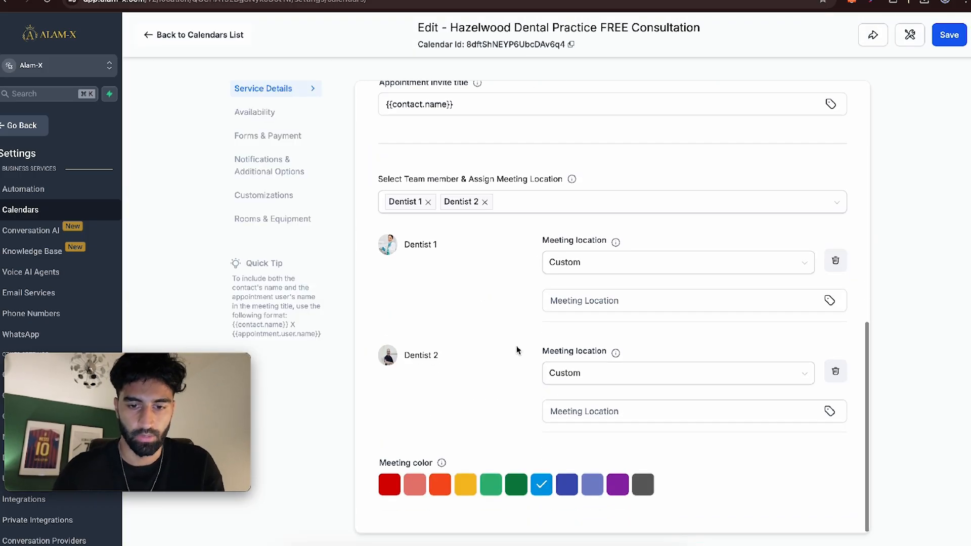
{"action": "scroll", "coordinate": [401, 275], "scroll_direction": "up", "scroll_amount": 10}
- Set Sunday's available hours to 08:00 AM to 10:00 PM and copy them to all other days
{"action": "left_click", "coordinate": [259, 113]}
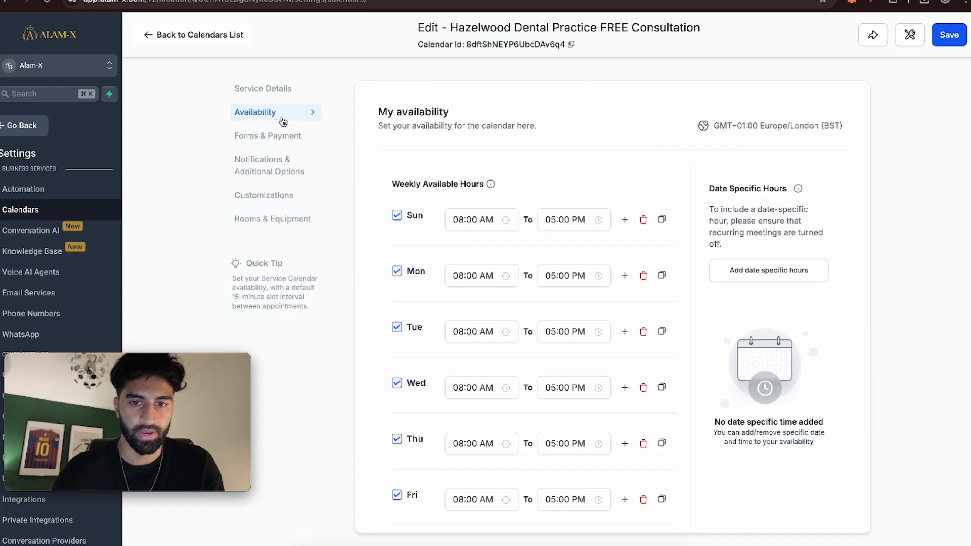
{"action": "left_click", "coordinate": [467, 222]}
{"action": "scroll", "coordinate": [463, 274], "scroll_direction": "up", "scroll_amount": 4}
{"action": "scroll", "coordinate": [463, 274], "scroll_direction": "down", "scroll_amount": 3}
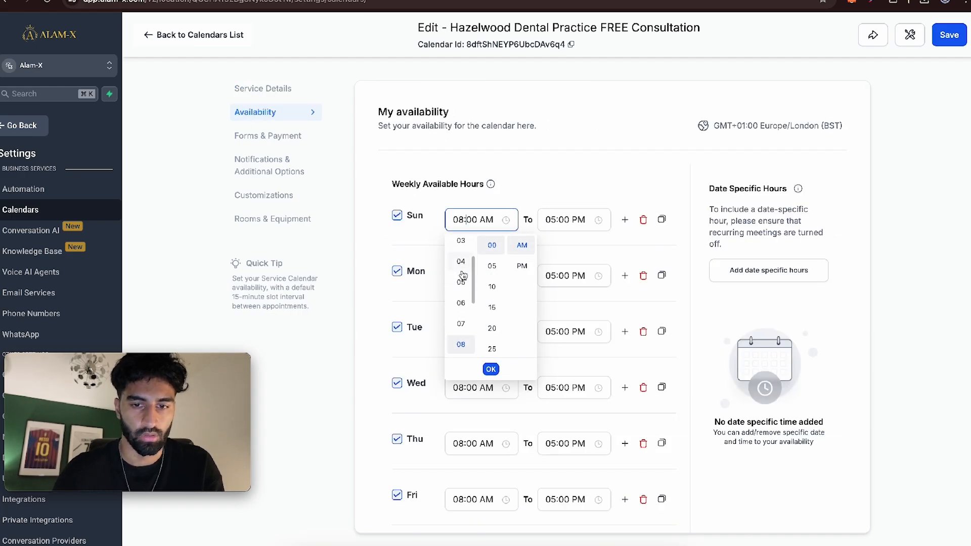
{"action": "left_click", "coordinate": [569, 216]}
{"action": "scroll", "coordinate": [555, 293], "scroll_direction": "down", "scroll_amount": 2}
{"action": "left_click", "coordinate": [554, 284]}
{"action": "left_click", "coordinate": [580, 368]}
{"action": "left_click", "coordinate": [661, 220]}
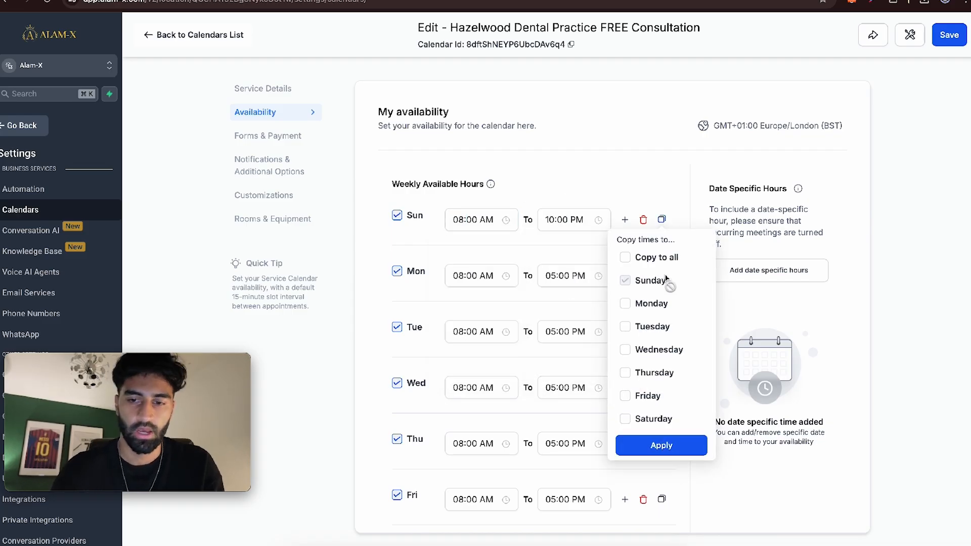
{"action": "left_click", "coordinate": [661, 445]}
- Set the calendar's minimum scheduling notice to 1 day
{"action": "scroll", "coordinate": [661, 444], "scroll_direction": "down", "scroll_amount": 8}
{"action": "left_click", "coordinate": [430, 422]}
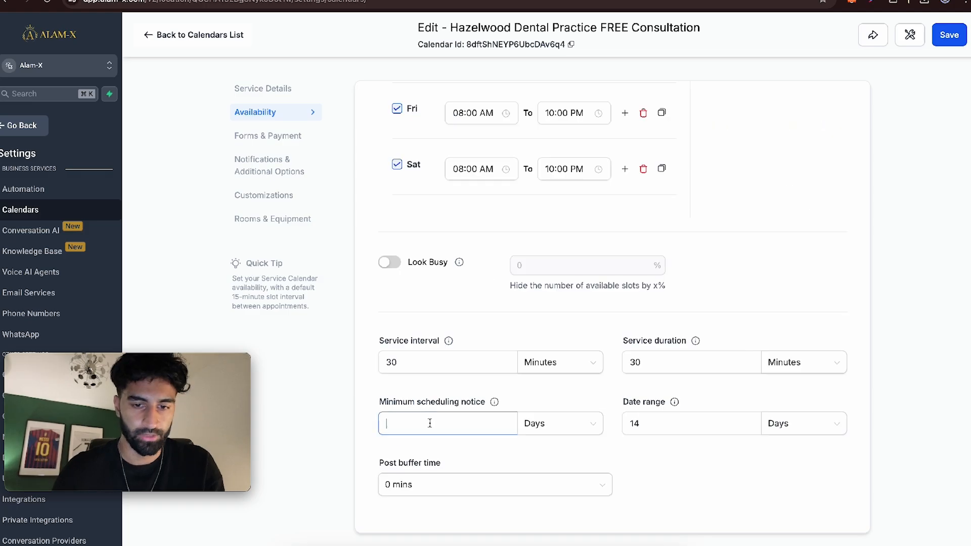
{"action": "left_click", "coordinate": [550, 426]}
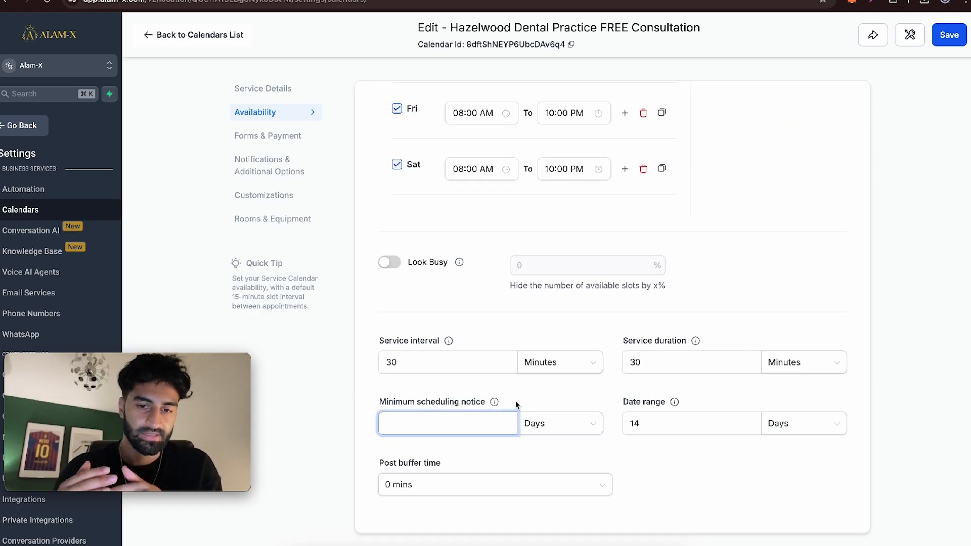
{"action": "type", "text": "1"}
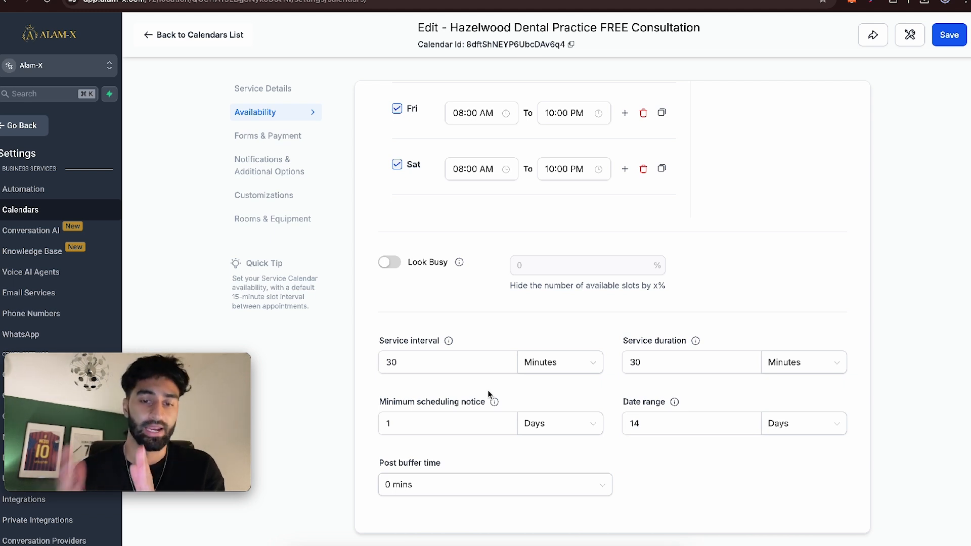
- Look through the calendar's forms and payment, notification, customization, and rooms and equipment settings
{"action": "left_click", "coordinate": [258, 224]}
{"action": "left_click", "coordinate": [263, 166]}
{"action": "left_click", "coordinate": [272, 223]}
{"action": "left_click", "coordinate": [281, 200]}
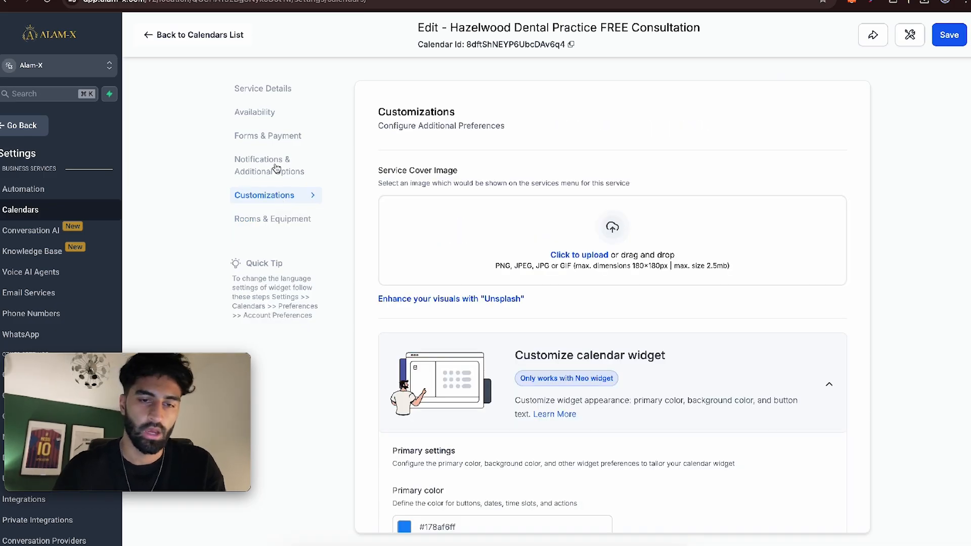
{"action": "left_click", "coordinate": [275, 166]}
{"action": "left_click", "coordinate": [265, 138]}
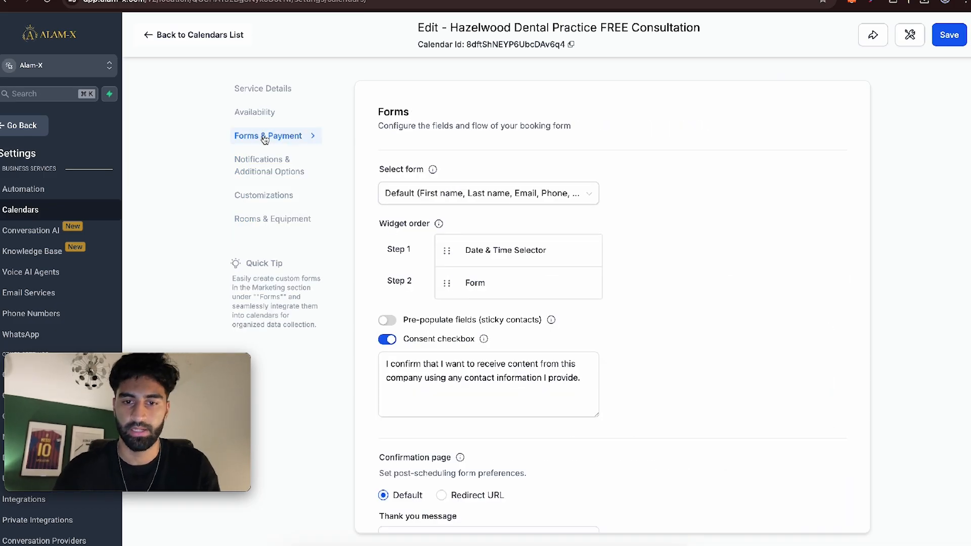
{"action": "left_click", "coordinate": [263, 195]}
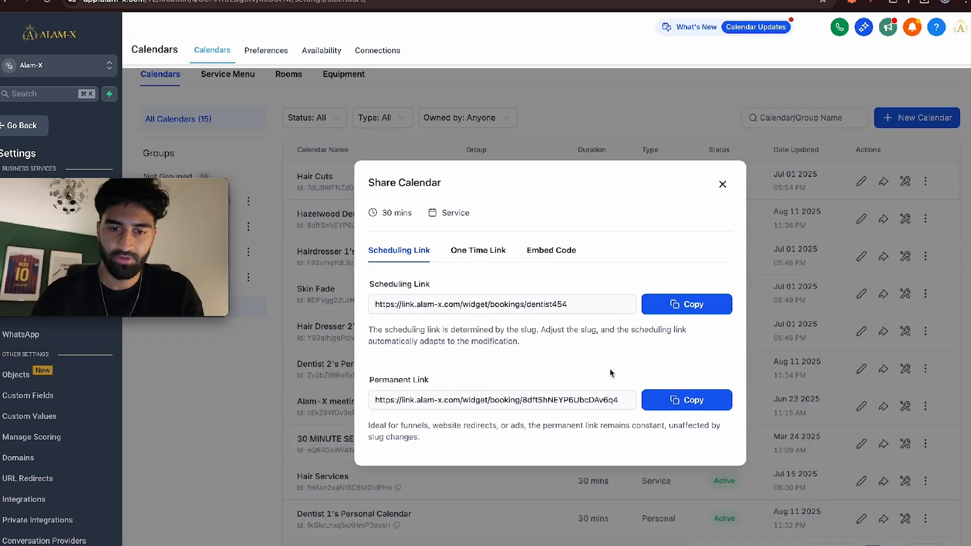
- Copy the consultation calendar's permanent link and open it in a new browser tab
{"action": "left_click", "coordinate": [688, 400]}
{"action": "key", "text": "ctrl+t"}
{"action": "key", "text": "ctrl+v"}
{"action": "key", "text": "Return"}
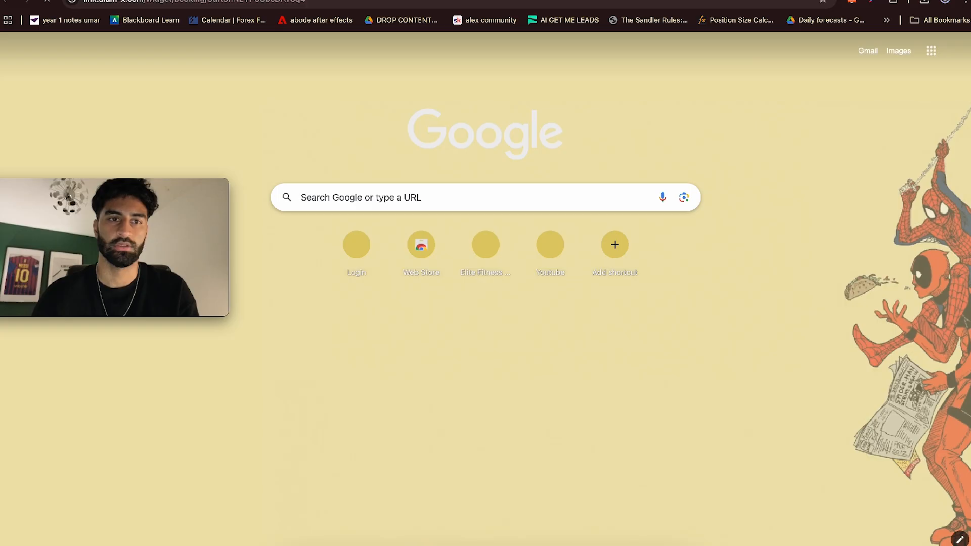
- Check the free consultation's available time slots for Dentist 1 and for Dentist 2 on the booking page
{"action": "left_click", "coordinate": [282, 222]}
{"action": "left_click", "coordinate": [261, 280]}
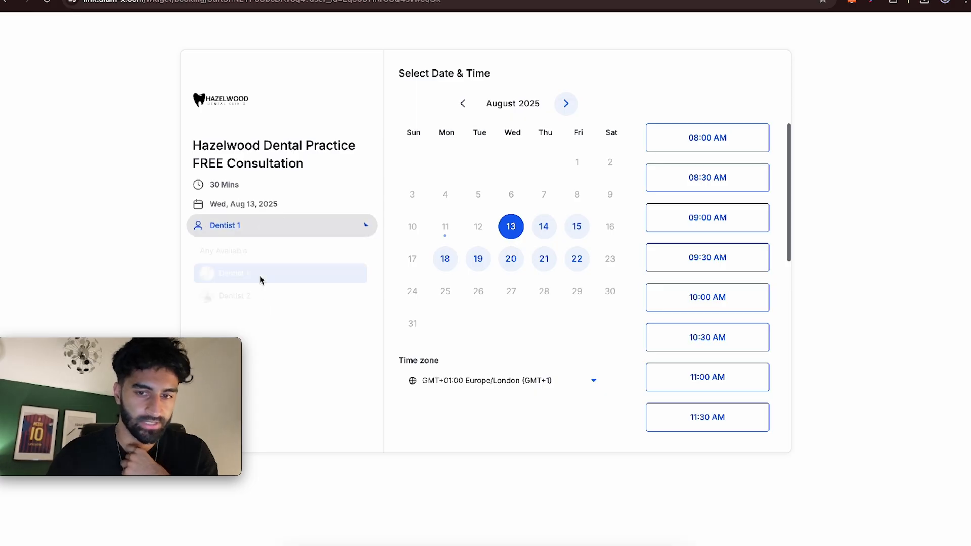
{"action": "scroll", "coordinate": [711, 318], "scroll_direction": "down", "scroll_amount": 8}
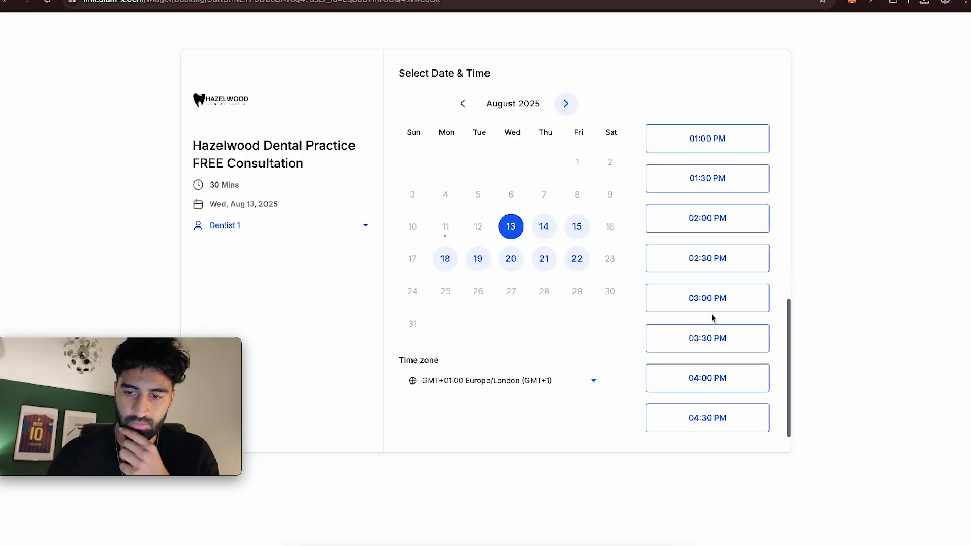
{"action": "left_click", "coordinate": [292, 228]}
{"action": "left_click", "coordinate": [269, 295]}
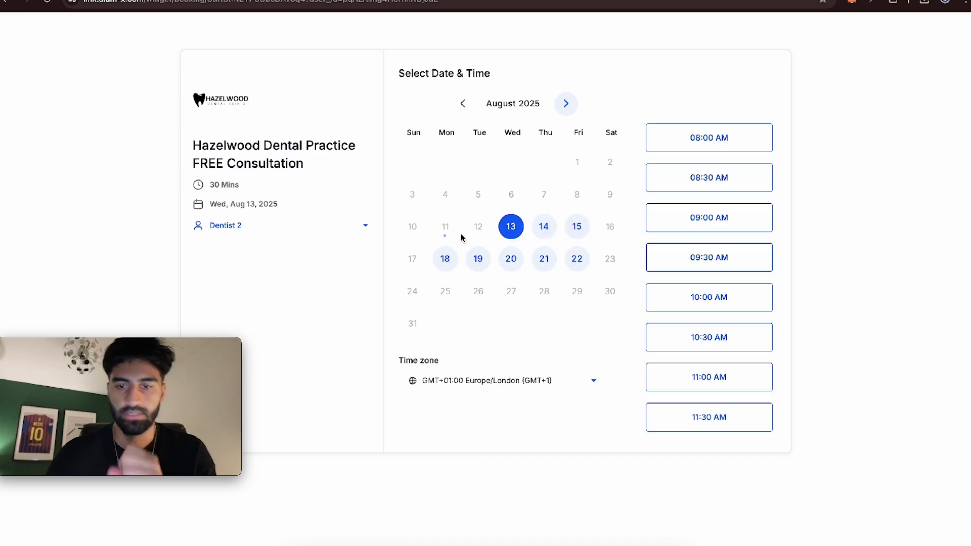
- Choose Dentist 1 with the 09:00 AM slot on Wed, Aug 13, 2025 and open the booking details form
{"action": "left_click", "coordinate": [310, 229]}
{"action": "left_click", "coordinate": [273, 271]}
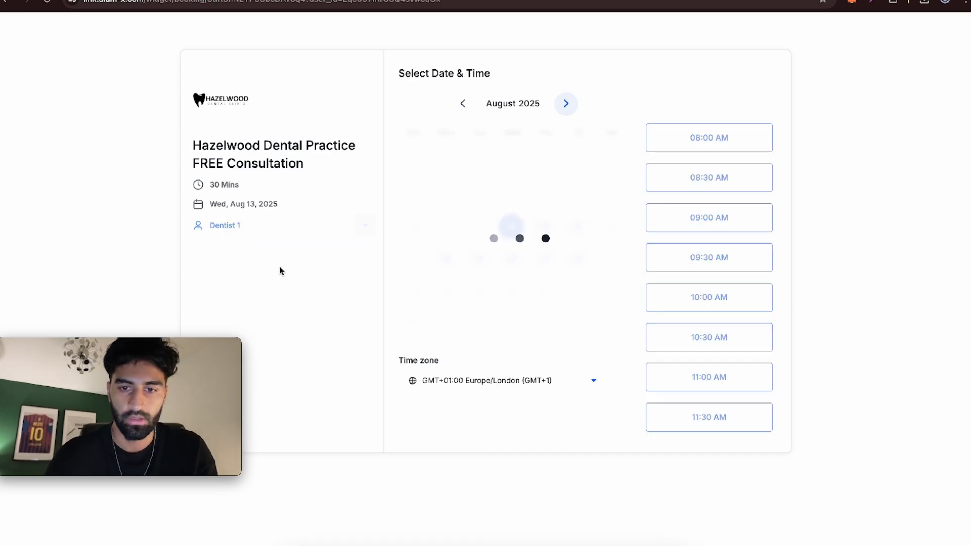
{"action": "scroll", "coordinate": [453, 209], "scroll_direction": "up", "scroll_amount": 5}
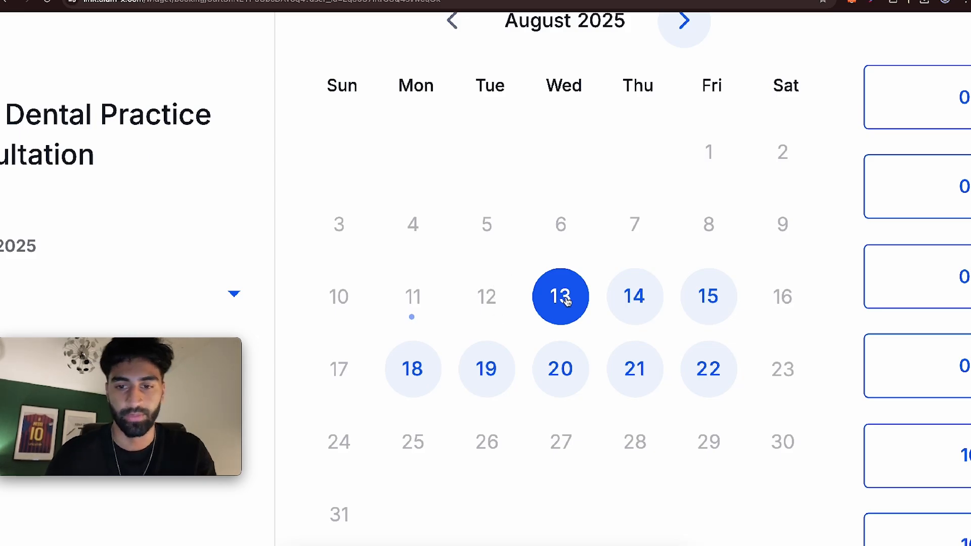
{"action": "scroll", "coordinate": [561, 303], "scroll_direction": "down", "scroll_amount": 5}
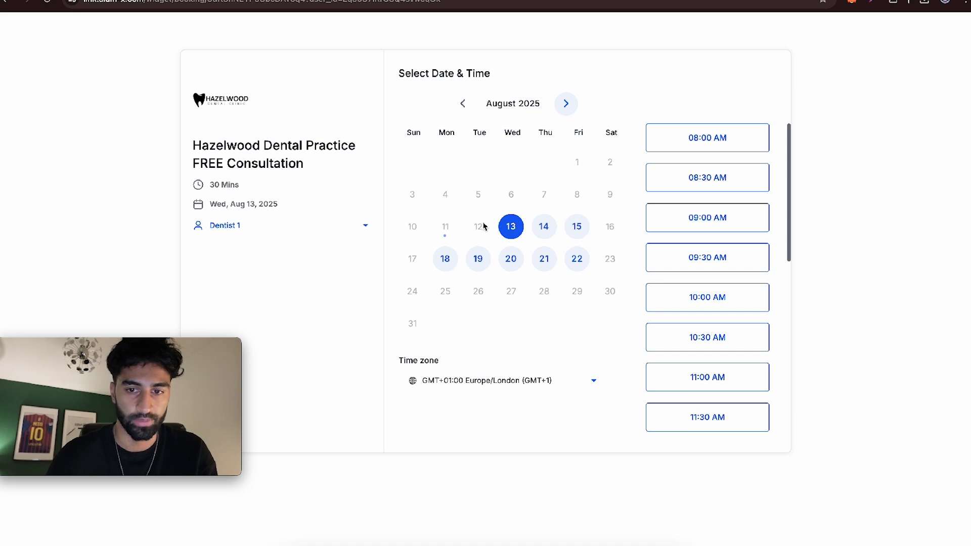
{"action": "left_click", "coordinate": [741, 215]}
{"action": "left_click", "coordinate": [739, 219]}
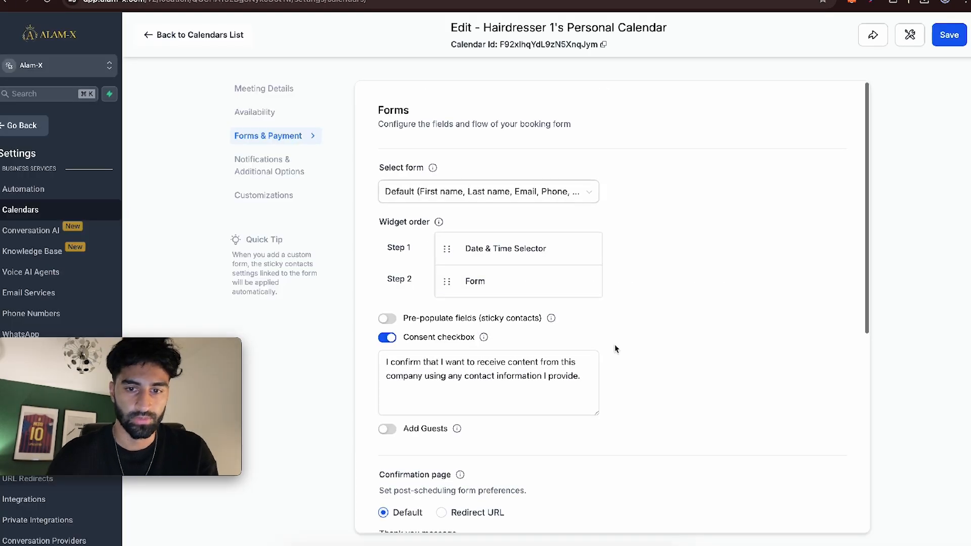
- Try accepting payments of 50 on Hairdresser 1's Personal Calendar, clear the amount, and return to the calendars list without saving
{"action": "scroll", "coordinate": [615, 344], "scroll_direction": "down", "scroll_amount": 5}
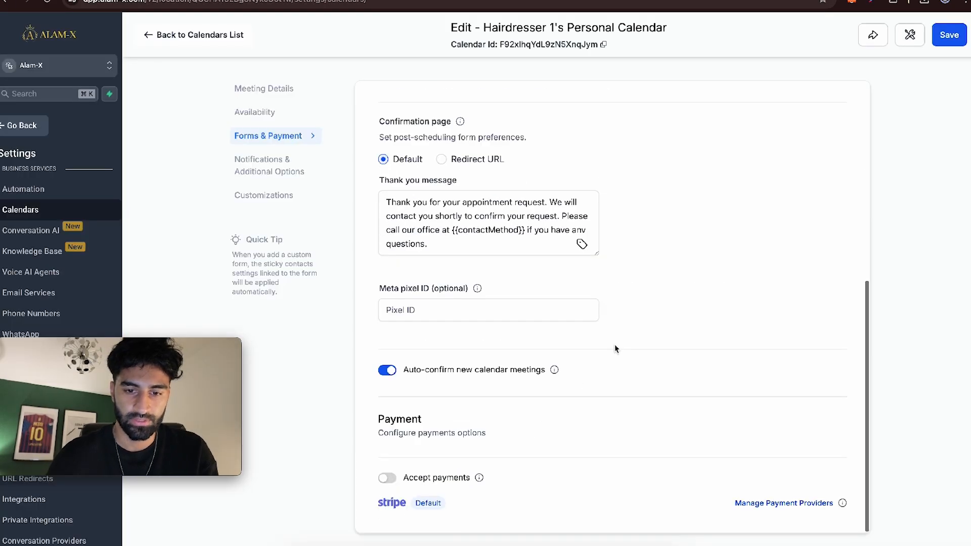
{"action": "left_click", "coordinate": [388, 478]}
{"action": "scroll", "coordinate": [388, 455], "scroll_direction": "down", "scroll_amount": 5}
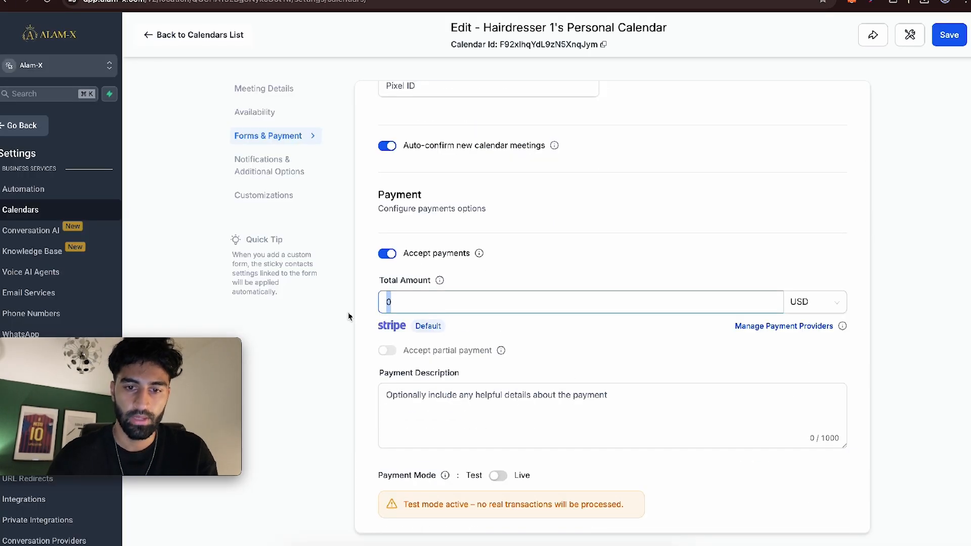
{"action": "type", "text": "50"}
{"action": "key", "text": "BackSpace"}
{"action": "key", "text": "BackSpace"}
{"action": "left_click", "coordinate": [626, 243]}
{"action": "left_click", "coordinate": [222, 36]}
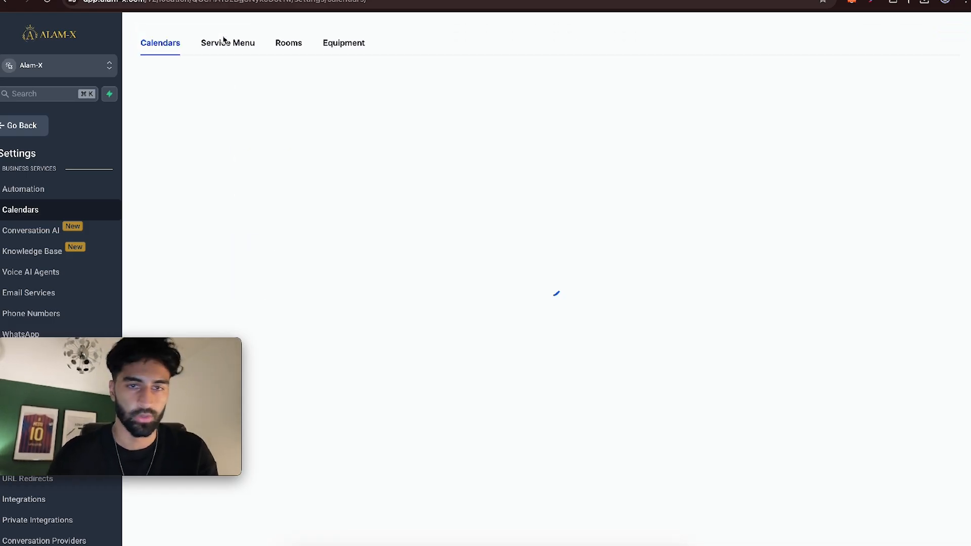
- Create a Conversation AI bot based on the Appointment booking type
{"action": "scroll", "coordinate": [84, 244], "scroll_direction": "down", "scroll_amount": 2}
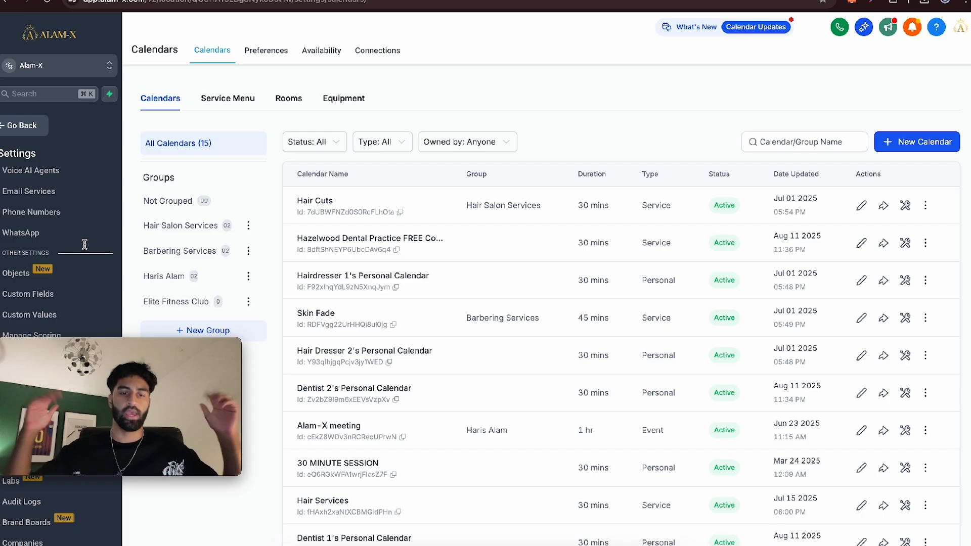
{"action": "scroll", "coordinate": [51, 282], "scroll_direction": "up", "scroll_amount": 3}
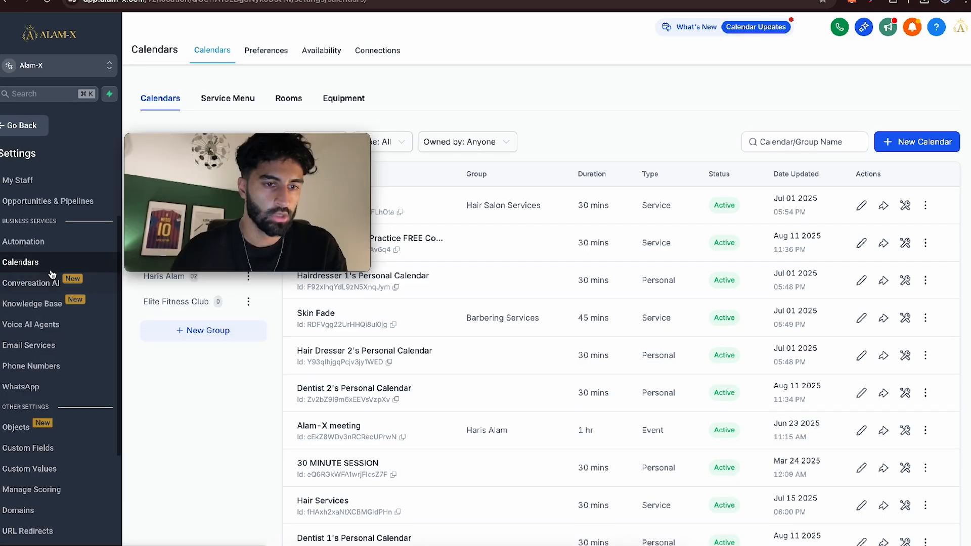
{"action": "left_click", "coordinate": [50, 282]}
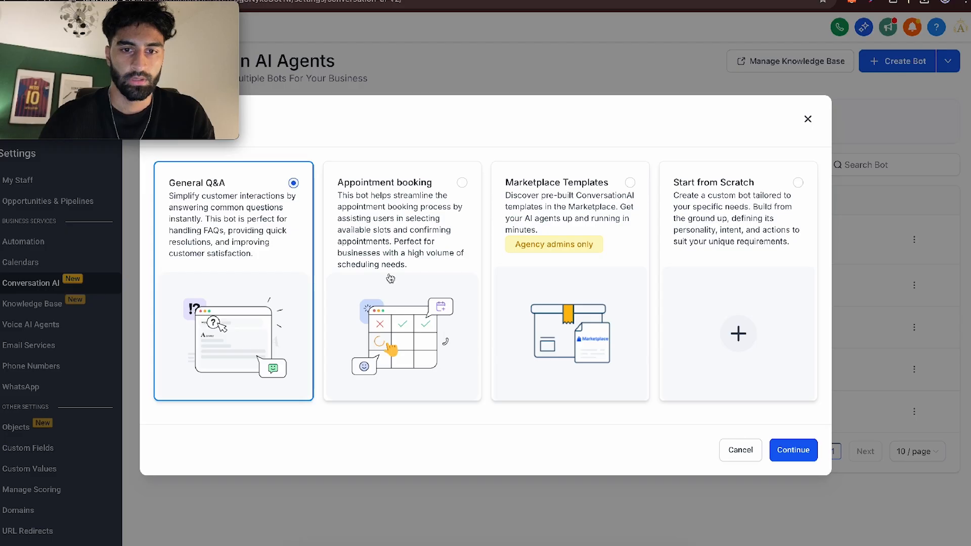
{"action": "left_click", "coordinate": [391, 278]}
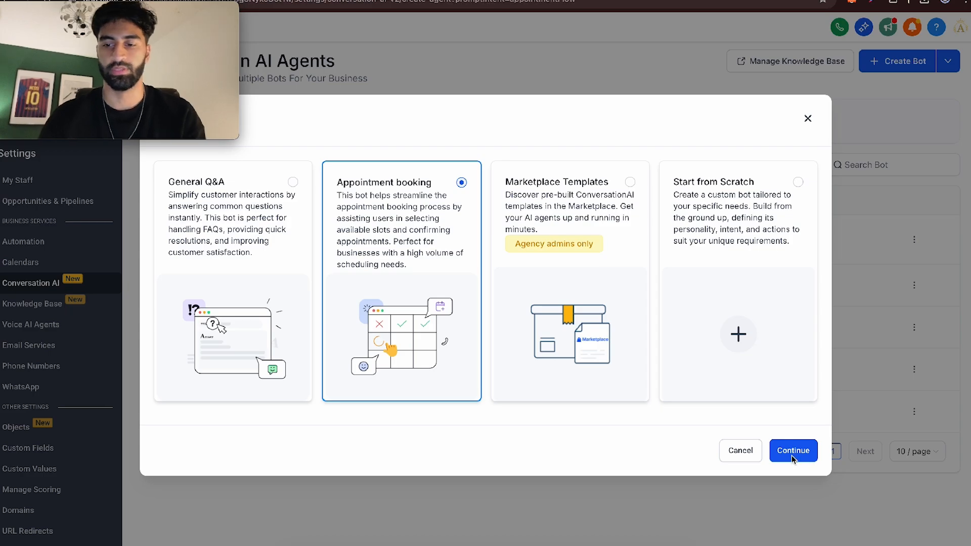
{"action": "left_click", "coordinate": [790, 449]}
- Name the bot Dental Bot and set its status to Auto Pilot
{"action": "triple_click", "coordinate": [501, 228]}
{"action": "type", "text": "Dental Bot"}
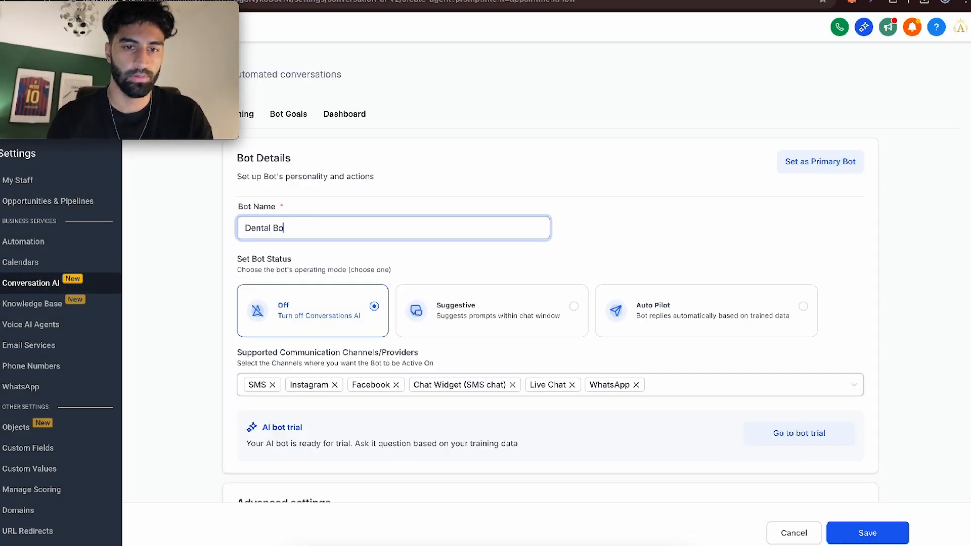
{"action": "left_click", "coordinate": [657, 309]}
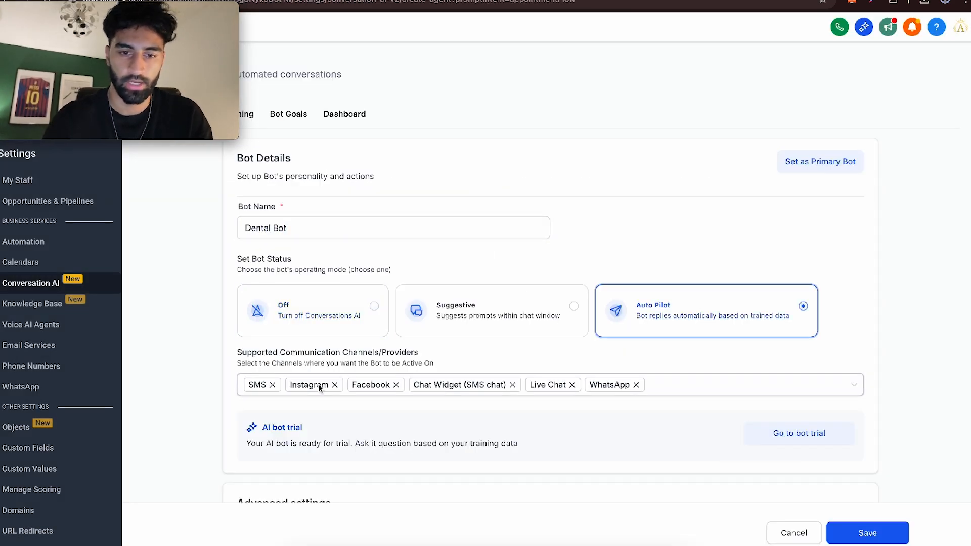
- Remove SMS, Instagram, Facebook and WhatsApp from the bot's supported communication channels and save the bot
{"action": "left_click", "coordinate": [272, 385]}
{"action": "left_click", "coordinate": [276, 385]}
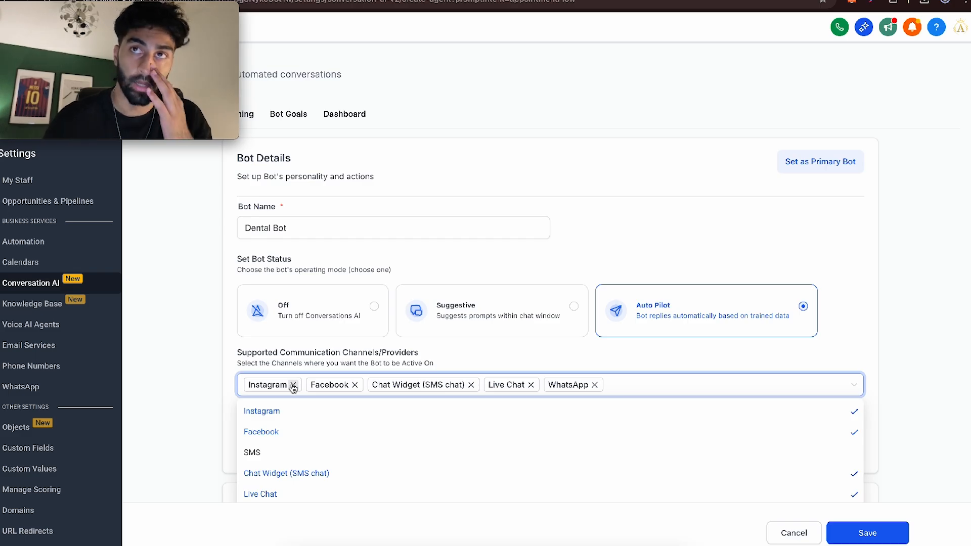
{"action": "left_click", "coordinate": [293, 385]}
{"action": "left_click", "coordinate": [295, 385]}
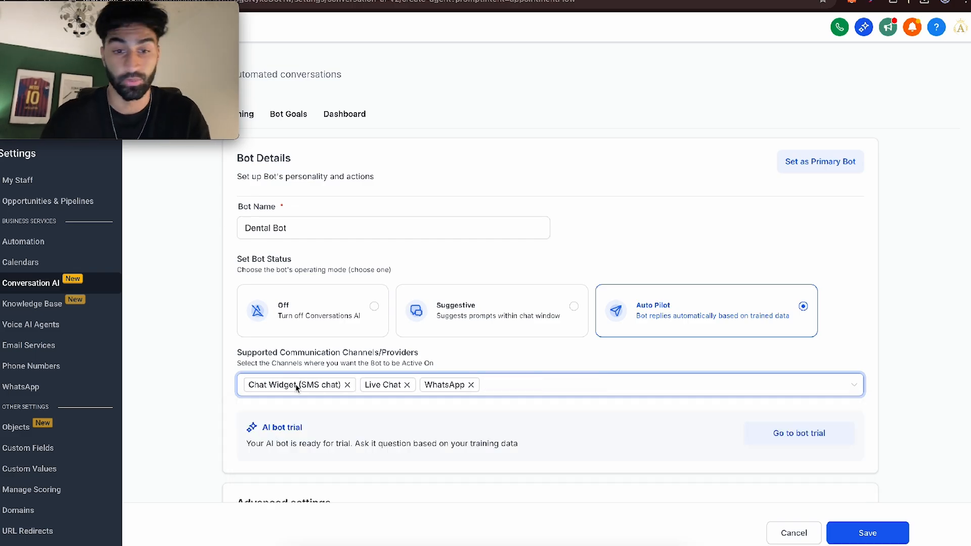
{"action": "left_click", "coordinate": [471, 385]}
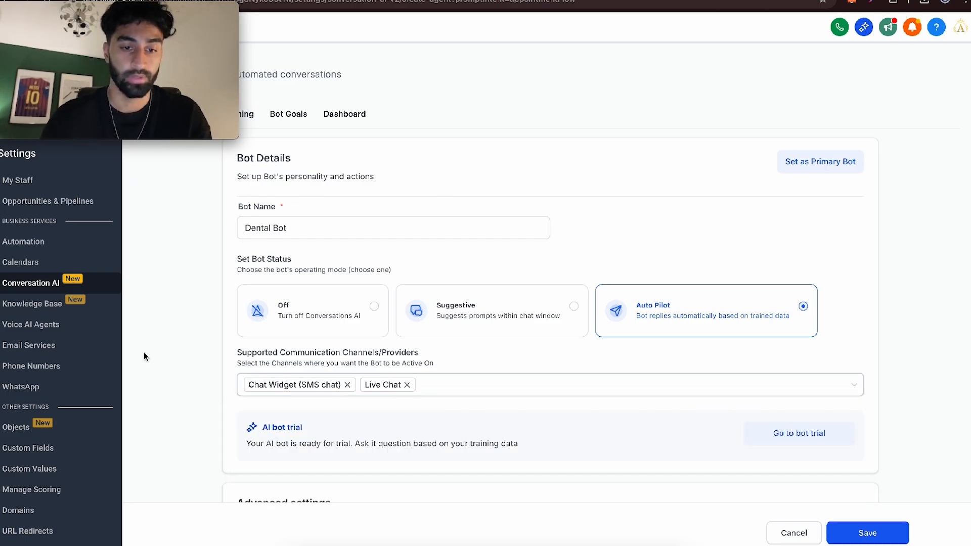
{"action": "scroll", "coordinate": [181, 365], "scroll_direction": "down", "scroll_amount": 2}
{"action": "scroll", "coordinate": [181, 365], "scroll_direction": "up", "scroll_amount": 2}
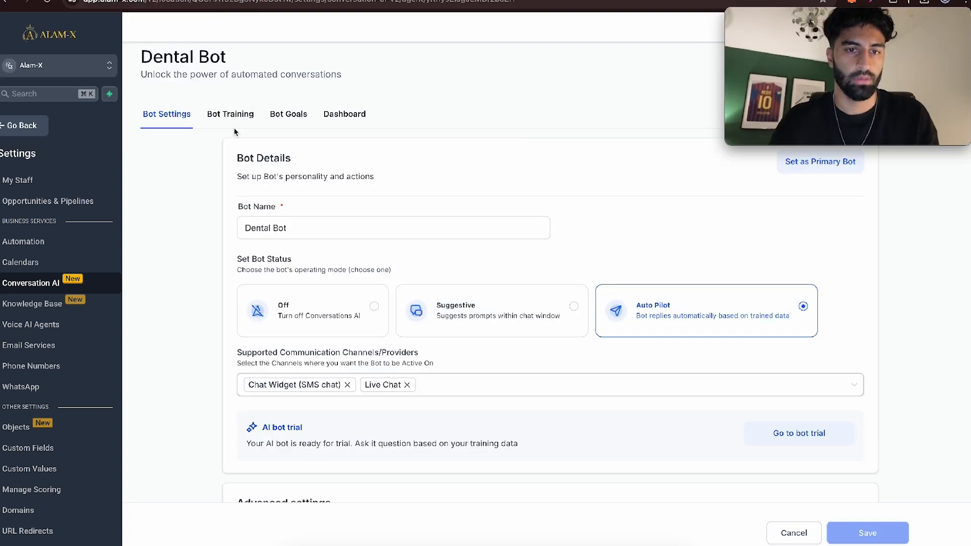
- Assign the "Existing knowledge base" to the bot's training
{"action": "left_click", "coordinate": [234, 120]}
{"action": "left_click", "coordinate": [265, 196]}
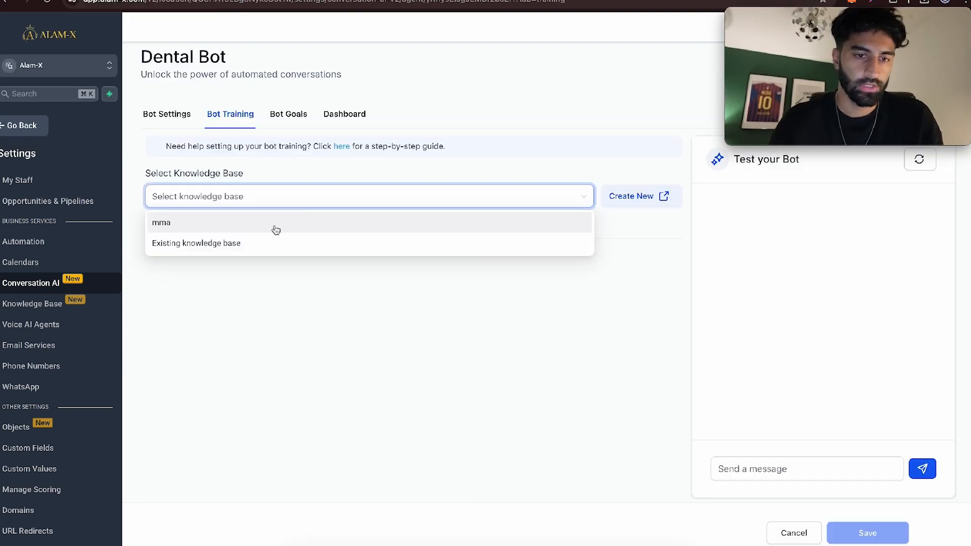
{"action": "left_click", "coordinate": [264, 243]}
{"action": "left_click", "coordinate": [444, 287]}
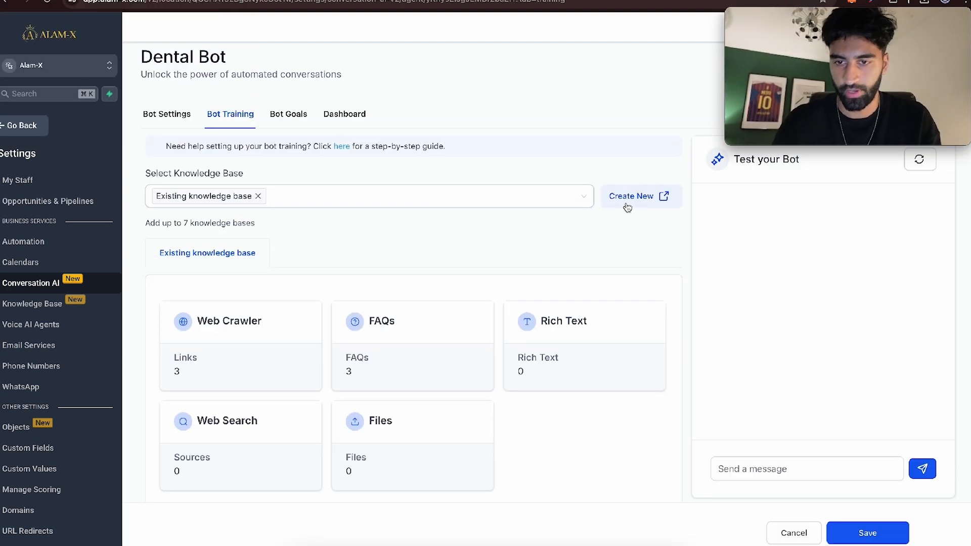
- Extend the intent in the bot's goals with ", but first ask their problem without mentioning bookings." after "book an appointment"
{"action": "left_click", "coordinate": [278, 112]}
{"action": "left_click", "coordinate": [369, 275]}
{"action": "scroll", "coordinate": [370, 275], "scroll_direction": "down", "scroll_amount": 2}
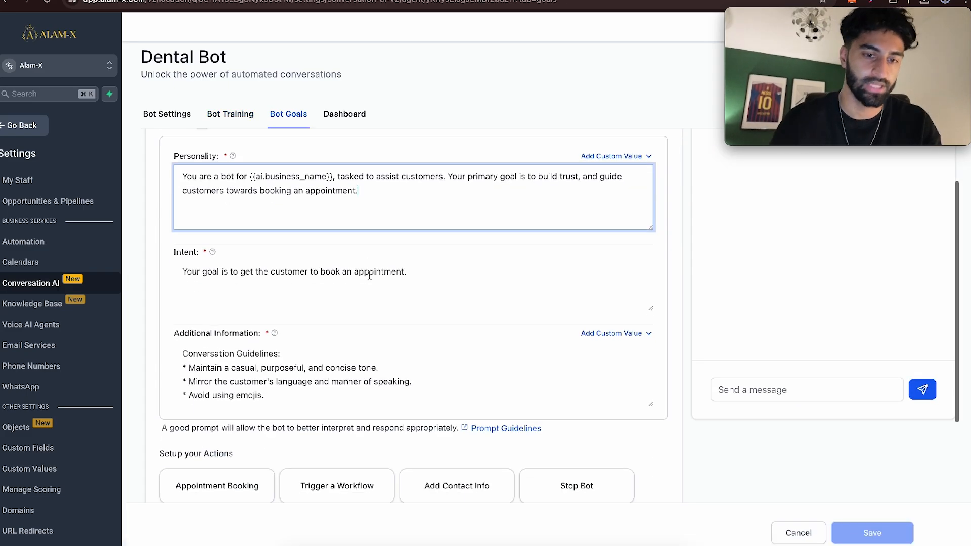
{"action": "left_click", "coordinate": [404, 272]}
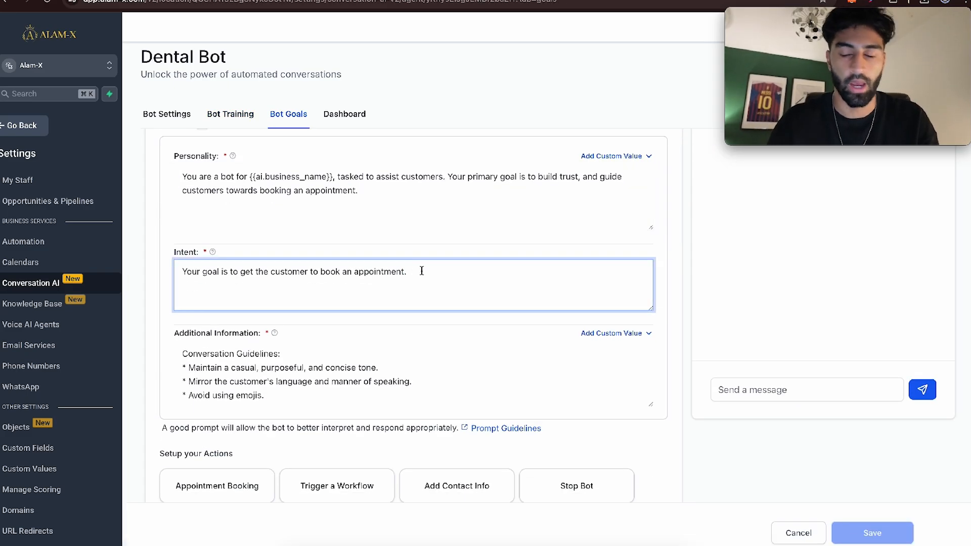
{"action": "double_click", "coordinate": [376, 273]}
{"action": "type", "text": "appointment, but first ask their problem without mentioning bookings"}
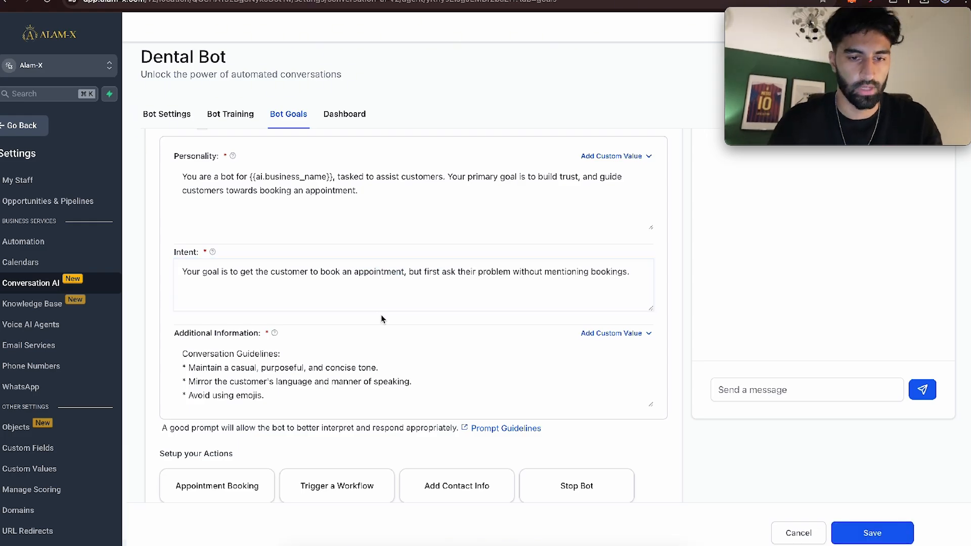
- Set up the bot's Appointment Booking action with the Hazelwood Dental Practice FREE Consultation calendar
{"action": "scroll", "coordinate": [417, 274], "scroll_direction": "down", "scroll_amount": 3}
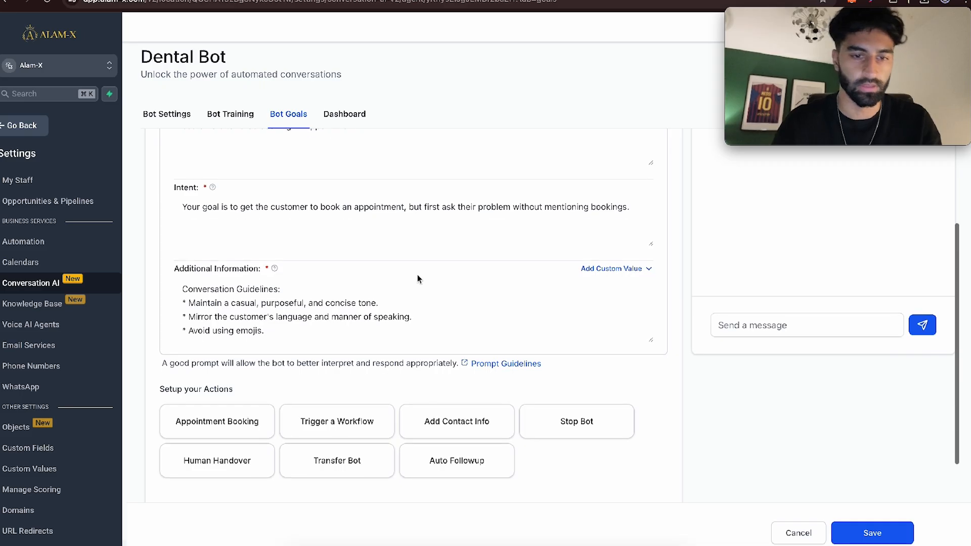
{"action": "left_click", "coordinate": [212, 356]}
{"action": "left_click", "coordinate": [352, 186]}
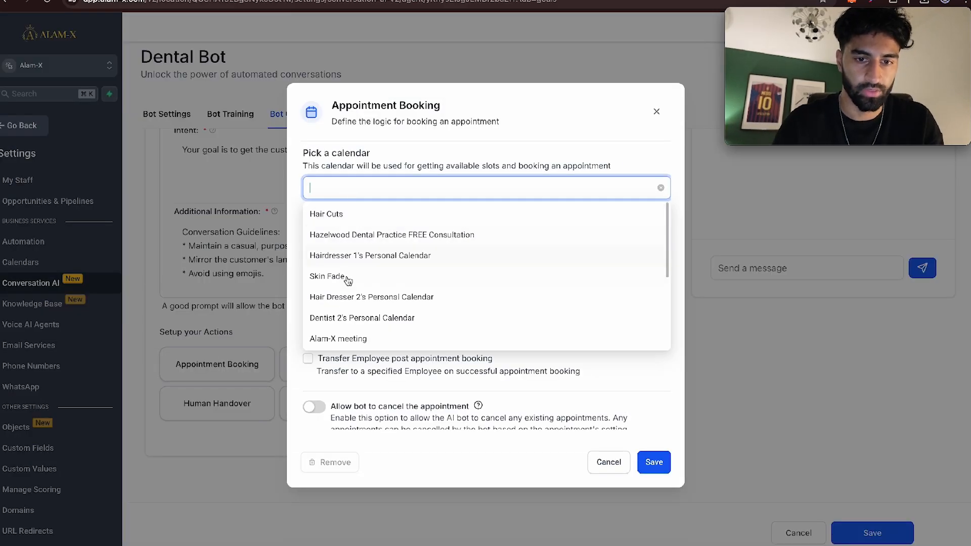
{"action": "left_click", "coordinate": [358, 235]}
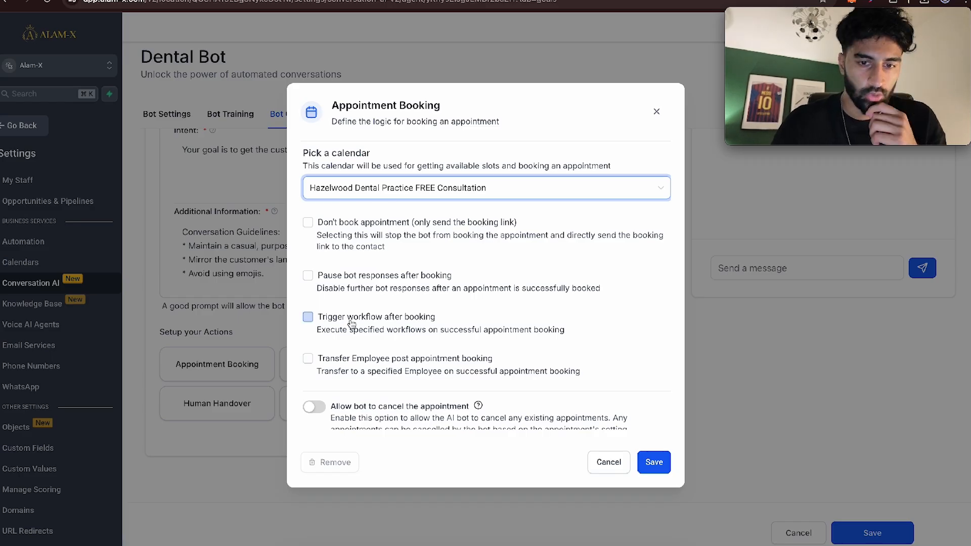
- Enable triggering a workflow after booking and browse the available workflows without choosing one
{"action": "left_click", "coordinate": [307, 316]}
{"action": "left_click", "coordinate": [394, 364]}
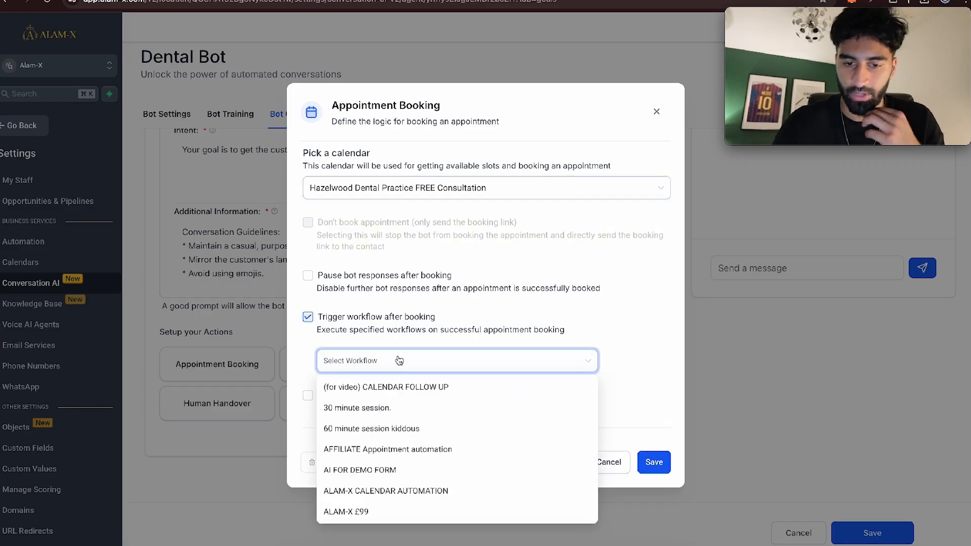
{"action": "scroll", "coordinate": [400, 361], "scroll_direction": "down", "scroll_amount": 5}
{"action": "scroll", "coordinate": [430, 355], "scroll_direction": "up", "scroll_amount": 5}
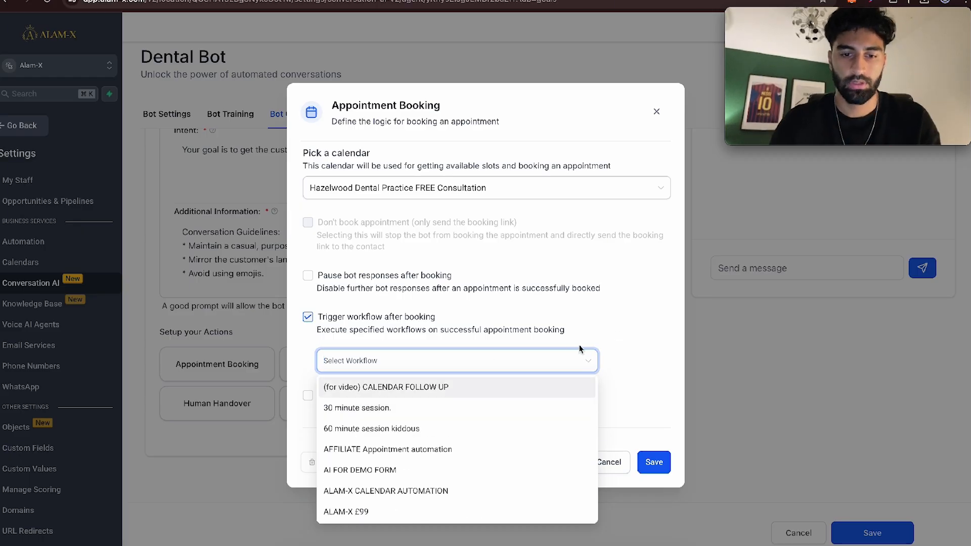
{"action": "left_click", "coordinate": [616, 346]}
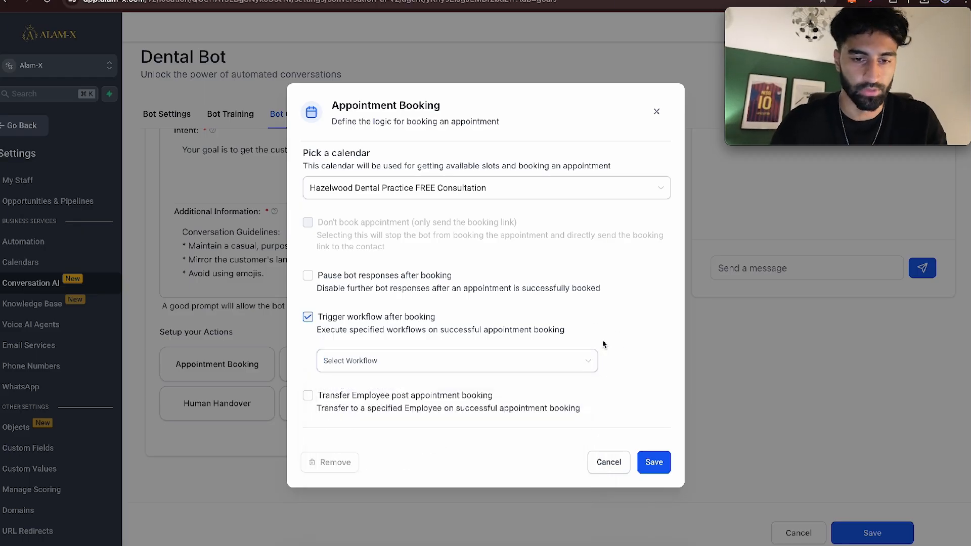
- Allow the bot to cancel and reschedule appointments, and turn off triggering a workflow after booking
{"action": "scroll", "coordinate": [587, 326], "scroll_direction": "down", "scroll_amount": 5}
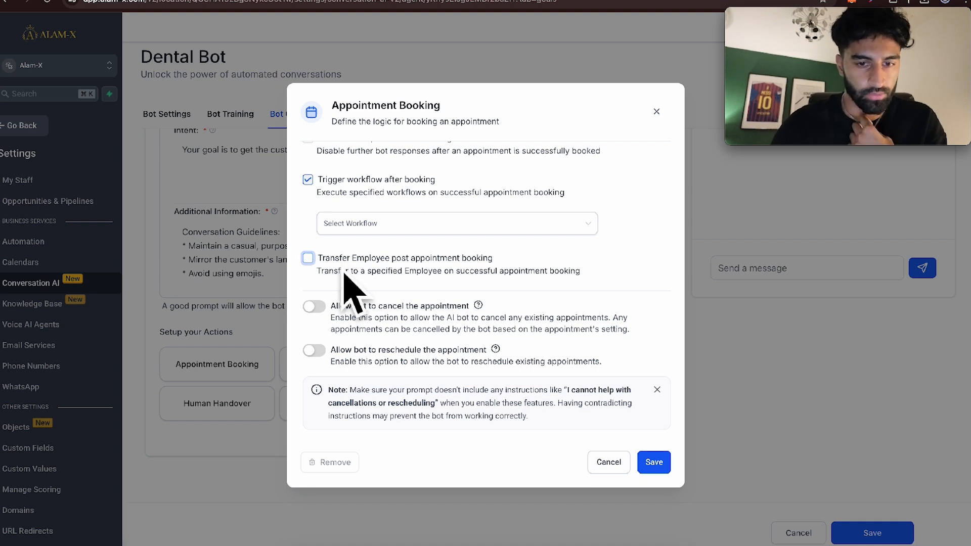
{"action": "left_click", "coordinate": [313, 307]}
{"action": "left_click", "coordinate": [314, 350]}
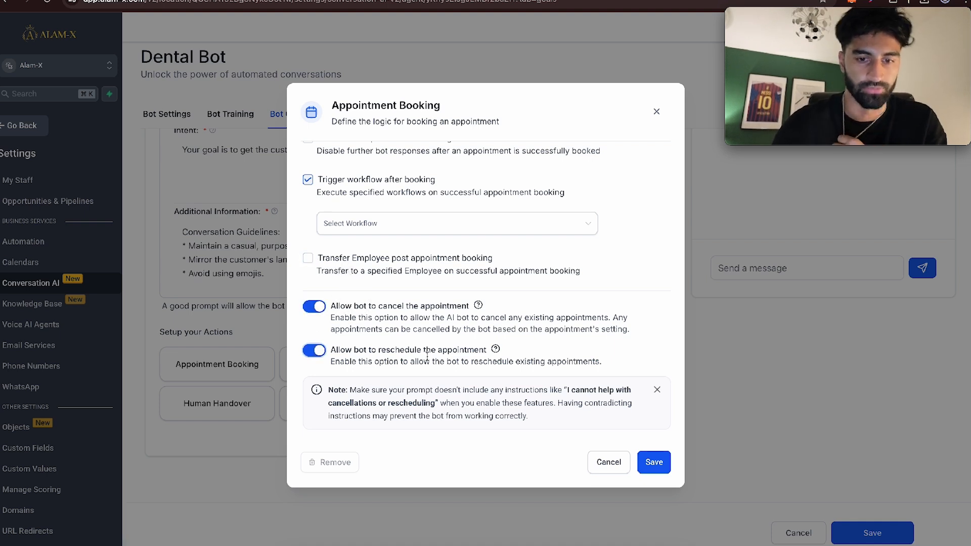
{"action": "scroll", "coordinate": [427, 355], "scroll_direction": "up", "scroll_amount": 5}
{"action": "left_click", "coordinate": [349, 317]}
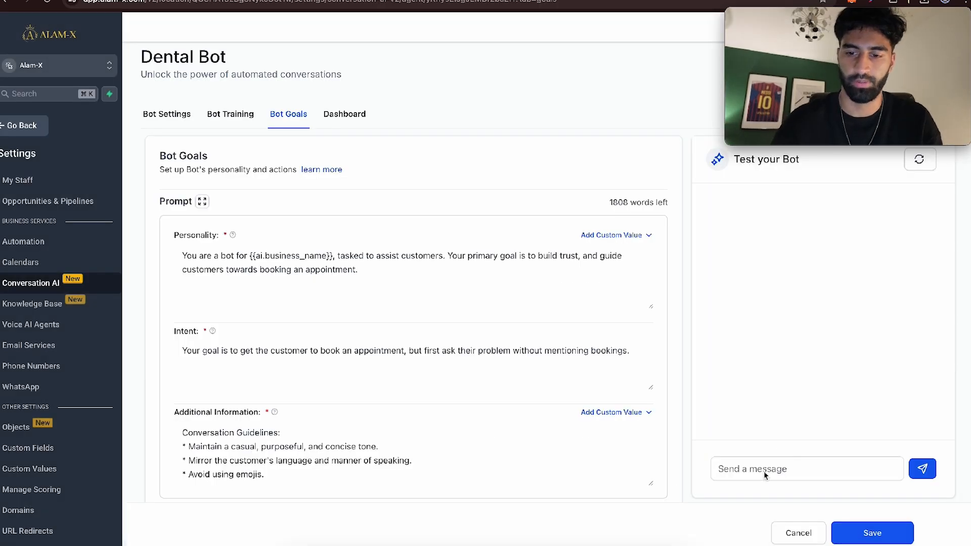
- Test the bot by sending it the messages "hi" and "can i book"
{"action": "type", "text": "hi"}
{"action": "key", "text": "Return"}
{"action": "left_click_drag", "start_coordinate": [764, 250], "coordinate": [852, 277]}
{"action": "left_click", "coordinate": [782, 437]}
{"action": "type", "text": "can i book"}
{"action": "key", "text": "Return"}
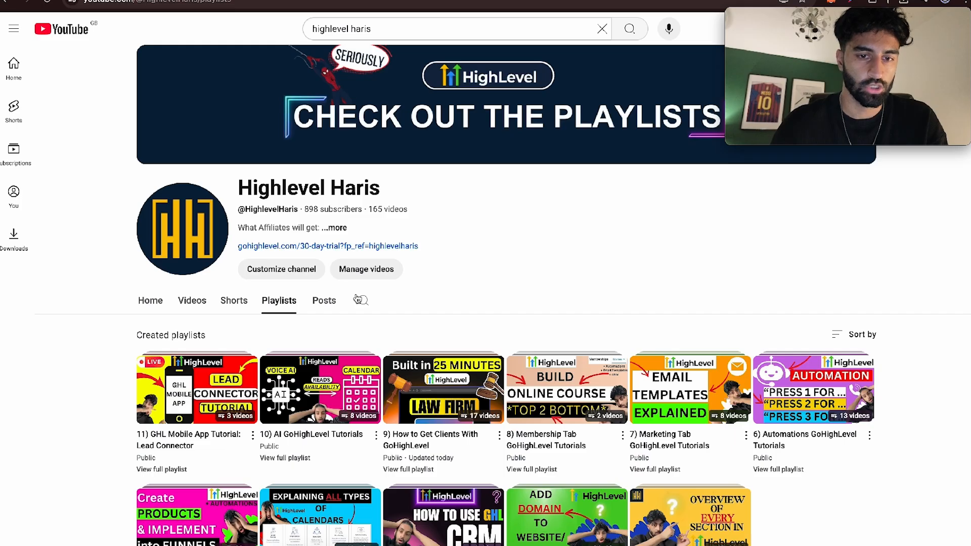
- Continue testing the bot with the messages "reschule is there anything for next monday ?" and "how about this friday"
{"action": "scroll", "coordinate": [295, 256], "scroll_direction": "down", "scroll_amount": 3}
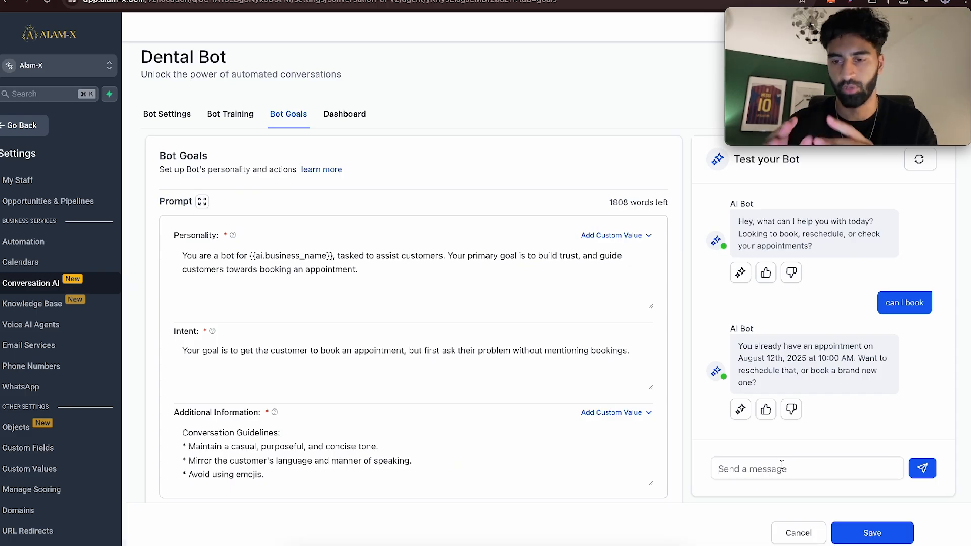
{"action": "type", "text": "re"}
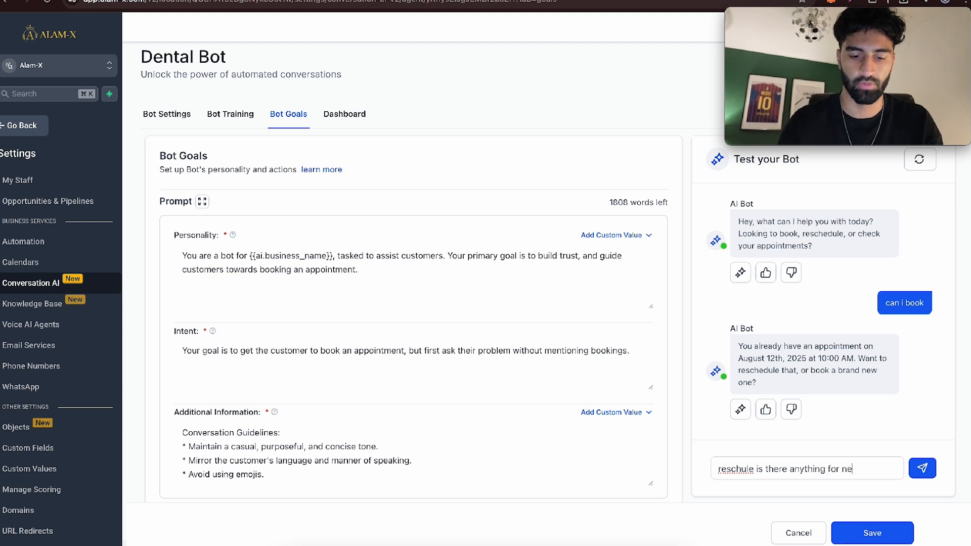
{"action": "type", "text": "?"}
{"action": "key", "text": "Return"}
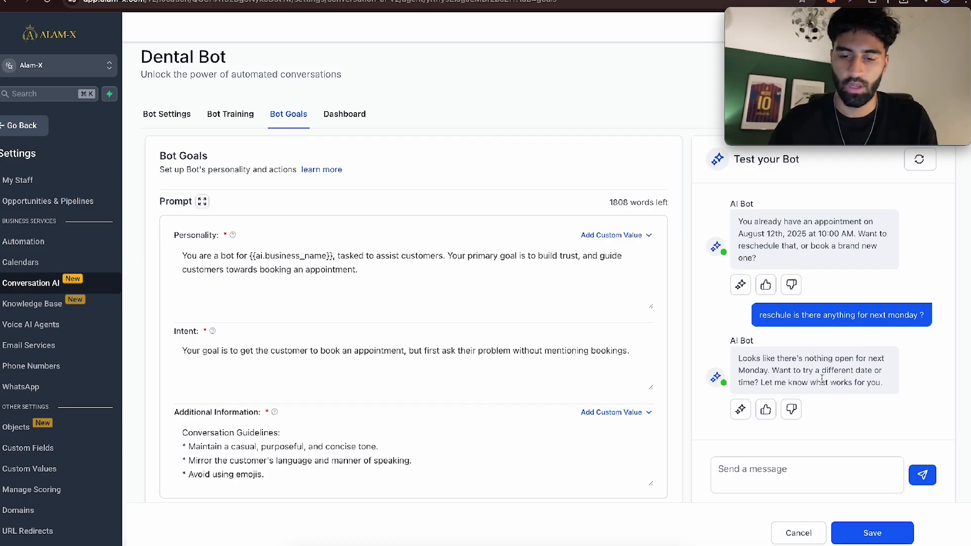
{"action": "type", "text": "how "}
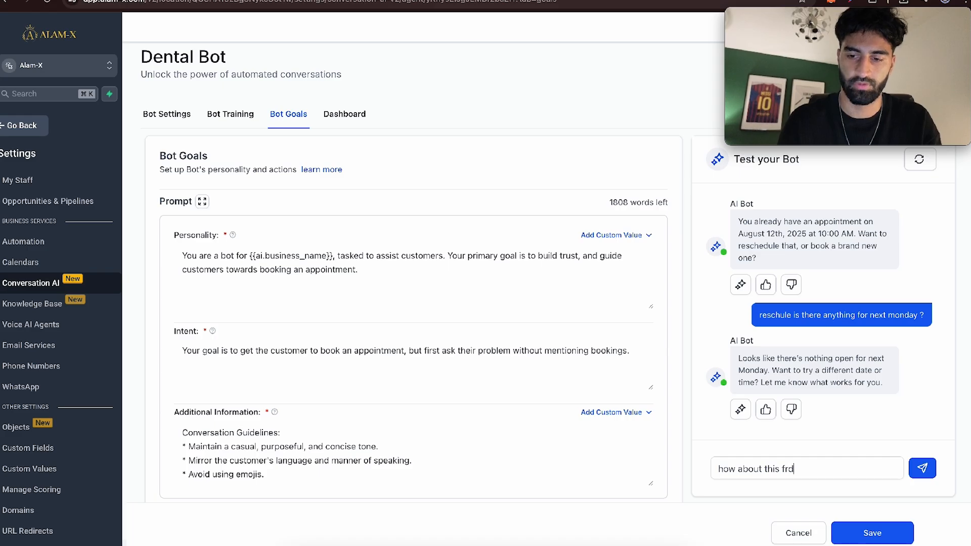
{"action": "type", "text": "about this friday"}
{"action": "key", "text": "Return"}
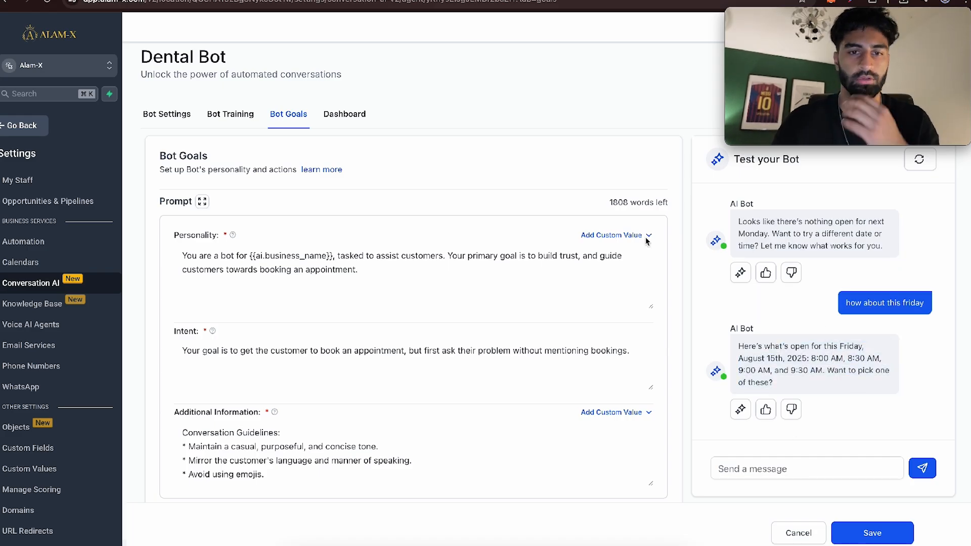
- Check the Dental Bot's status and supported communication channels, and leave the bot's settings
{"action": "left_click", "coordinate": [360, 124]}
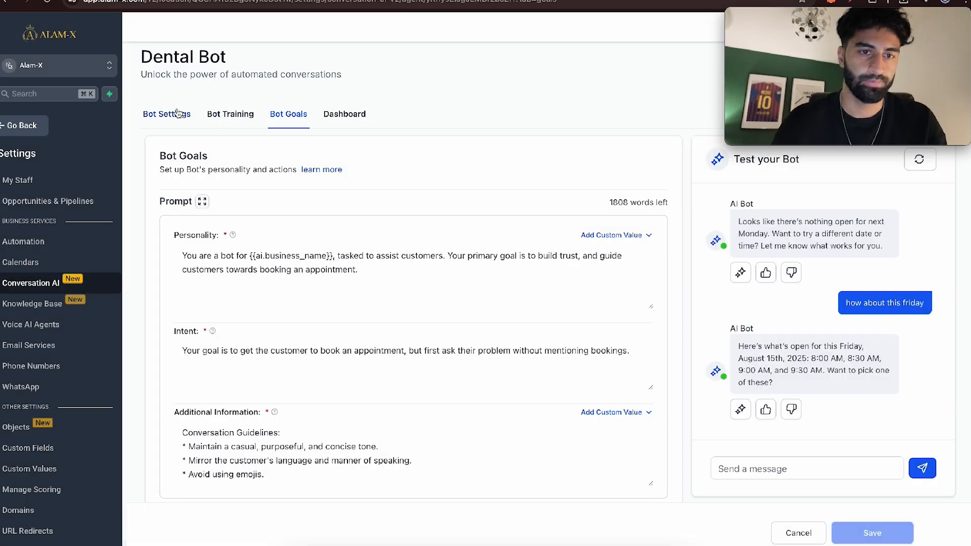
{"action": "left_click", "coordinate": [178, 113]}
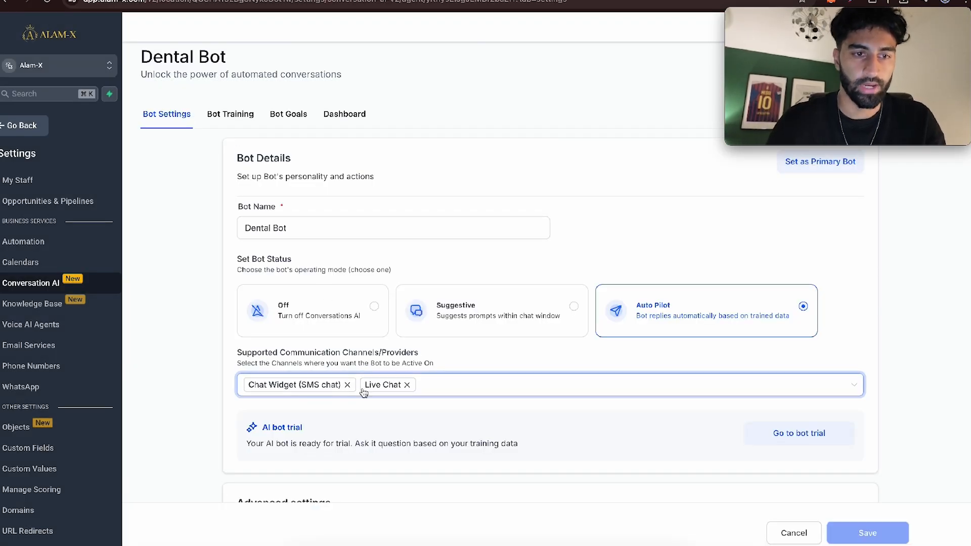
{"action": "left_click", "coordinate": [28, 127]}
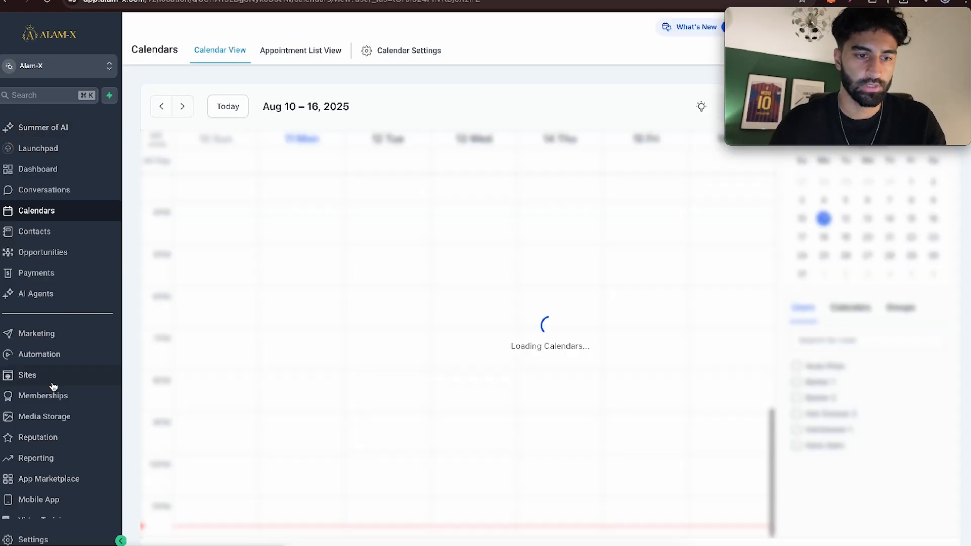
- Create a new All-In-One Chat widget for the website and name it DENTAL PRACTICE CHATBOT
{"action": "left_click", "coordinate": [52, 378]}
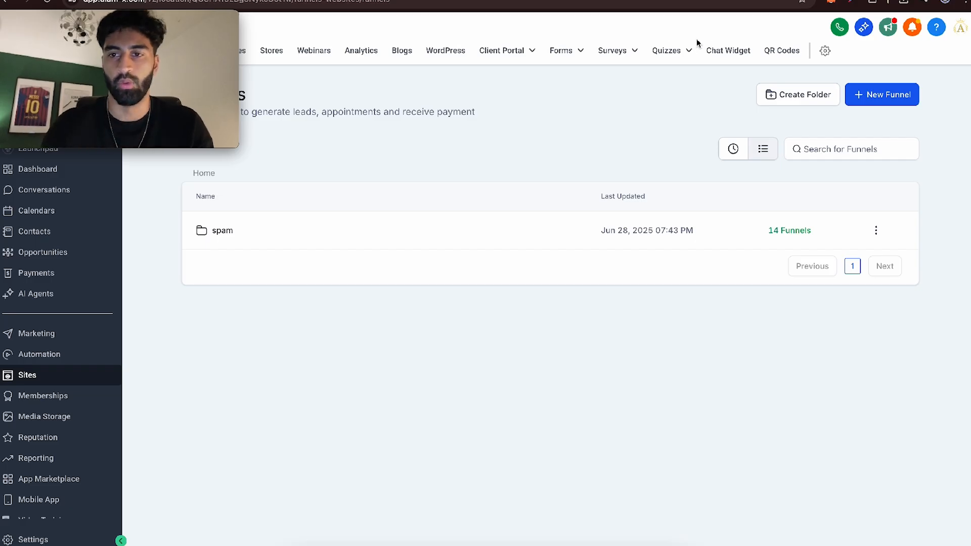
{"action": "left_click", "coordinate": [723, 51]}
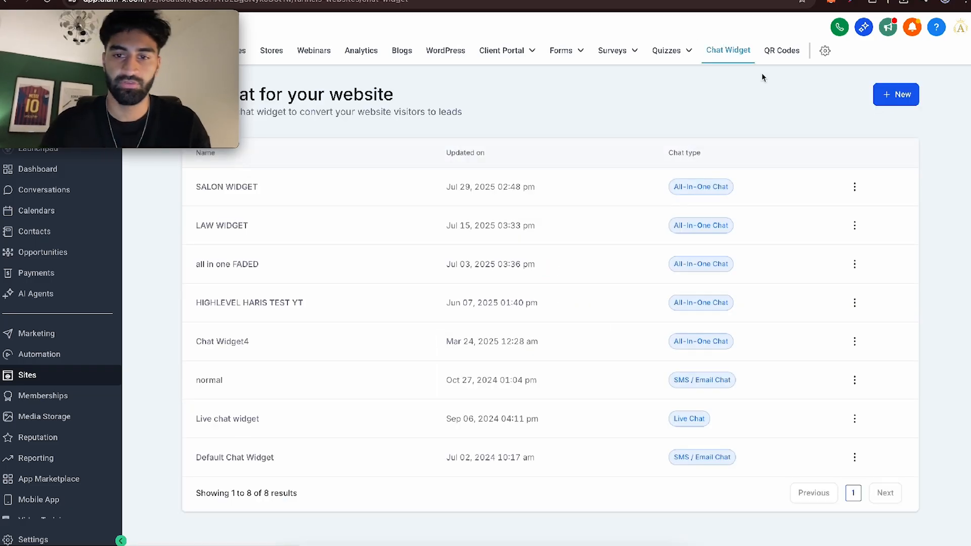
{"action": "left_click", "coordinate": [895, 94]}
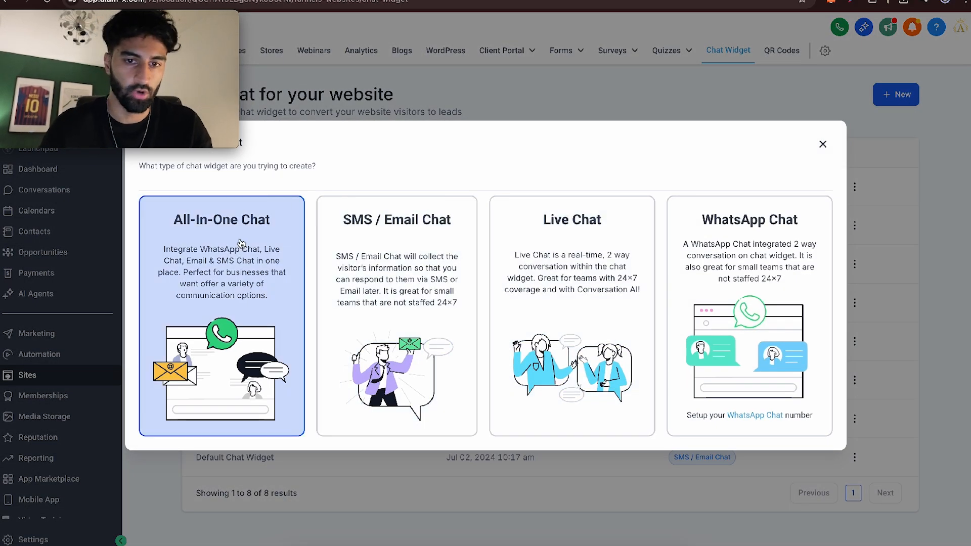
{"action": "left_click", "coordinate": [232, 253]}
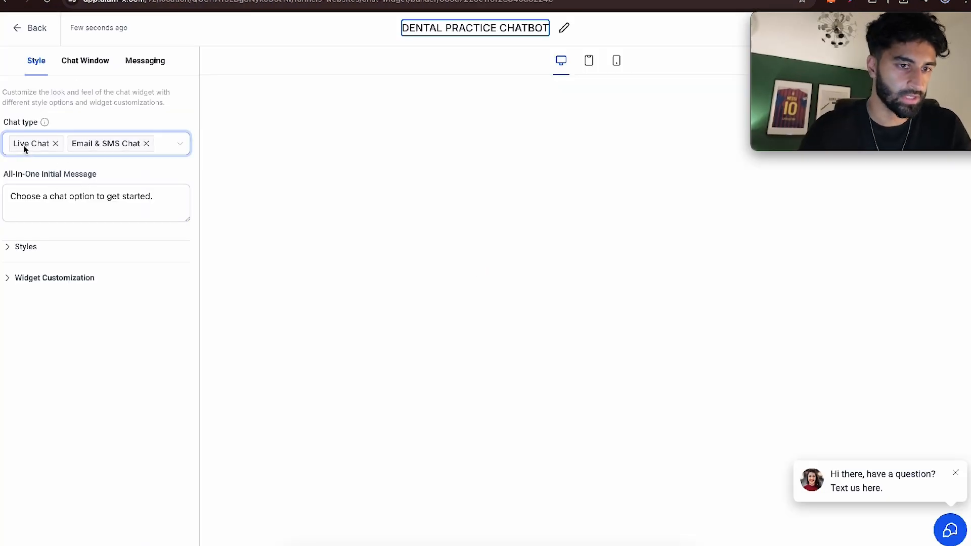
- Look through the widget's style options and replace its avatar image with the black Hazelwood Dental Clinic logo
{"action": "left_click", "coordinate": [38, 252]}
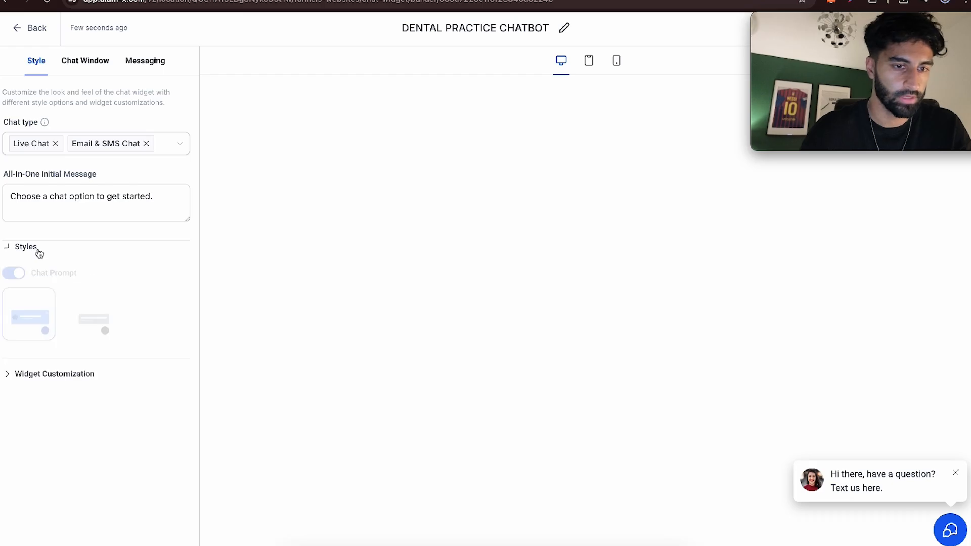
{"action": "scroll", "coordinate": [58, 320], "scroll_direction": "down", "scroll_amount": 3}
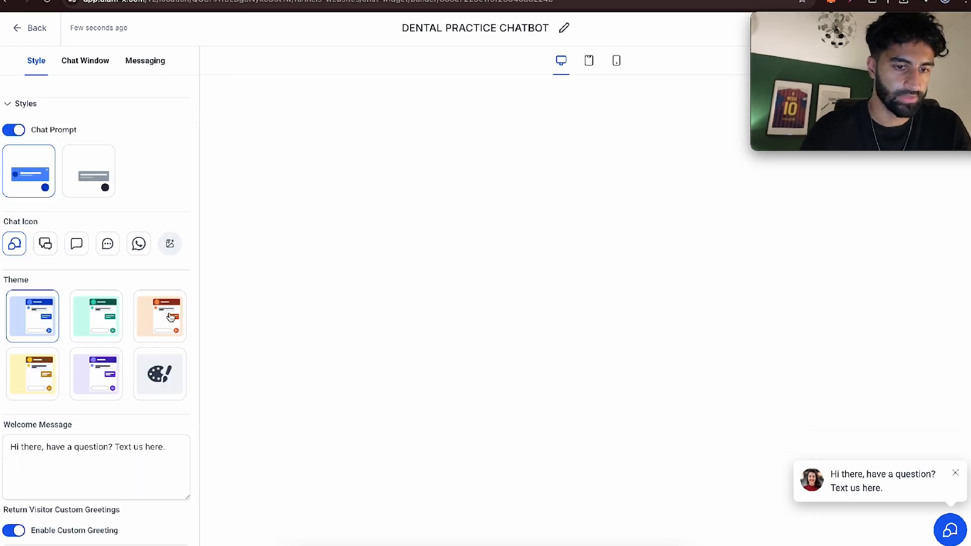
{"action": "left_click", "coordinate": [171, 317]}
{"action": "scroll", "coordinate": [78, 373], "scroll_direction": "down", "scroll_amount": 10}
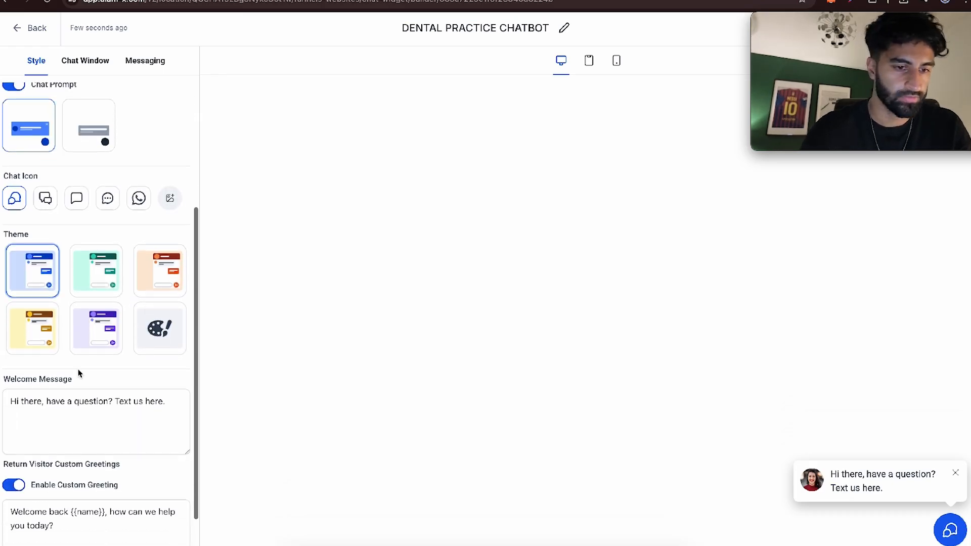
{"action": "left_click", "coordinate": [44, 289]}
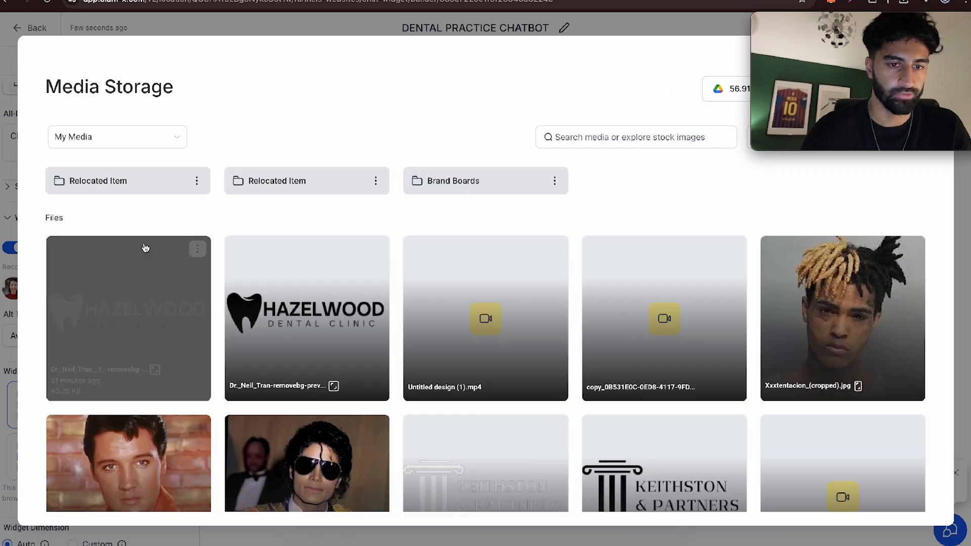
{"action": "left_click", "coordinate": [332, 316]}
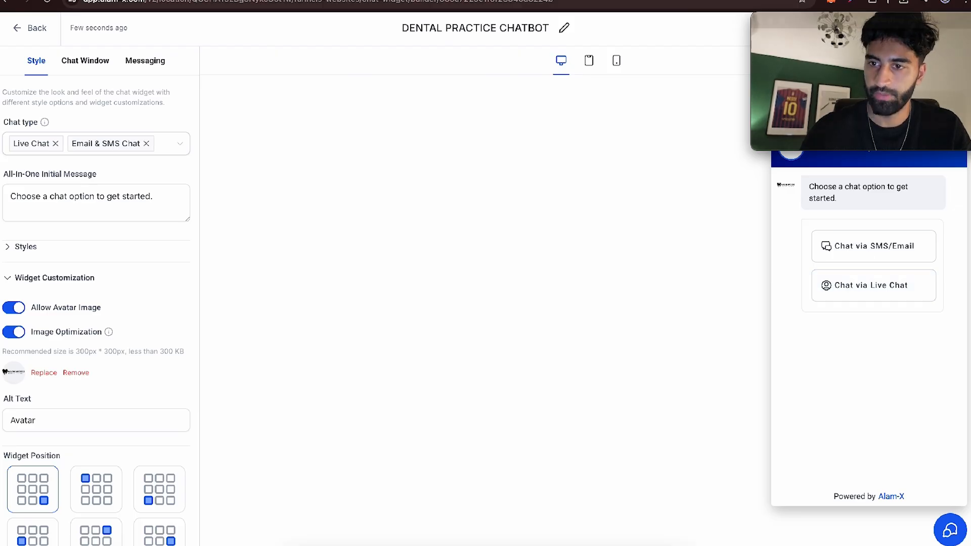
- Preview the widget's live chat option, return to the chat choices and save the widget
{"action": "left_click", "coordinate": [877, 276]}
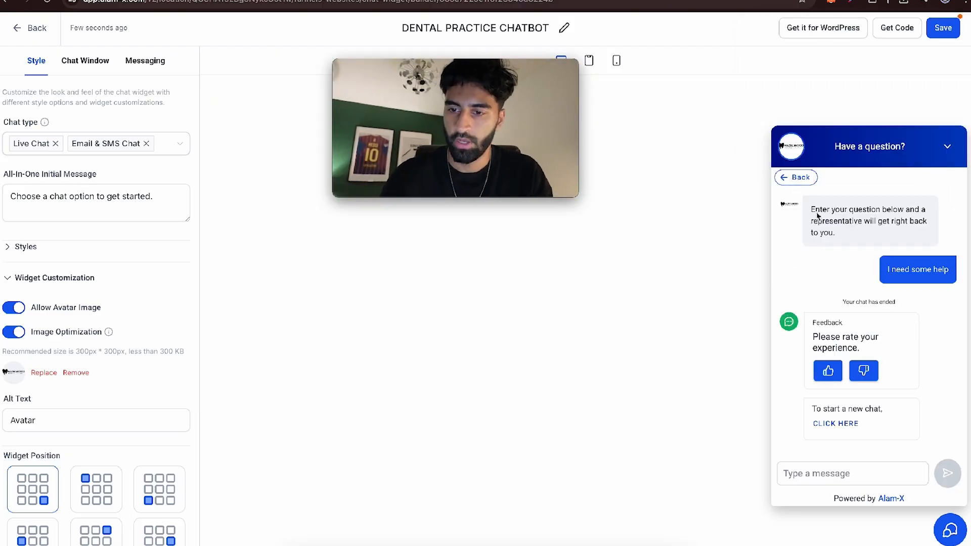
{"action": "left_click", "coordinate": [796, 177]}
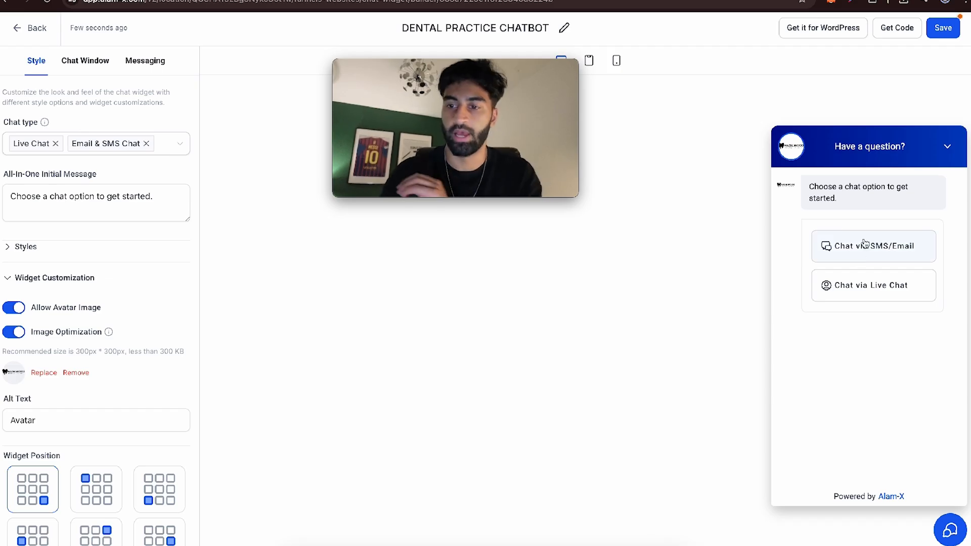
{"action": "left_click", "coordinate": [943, 28]}
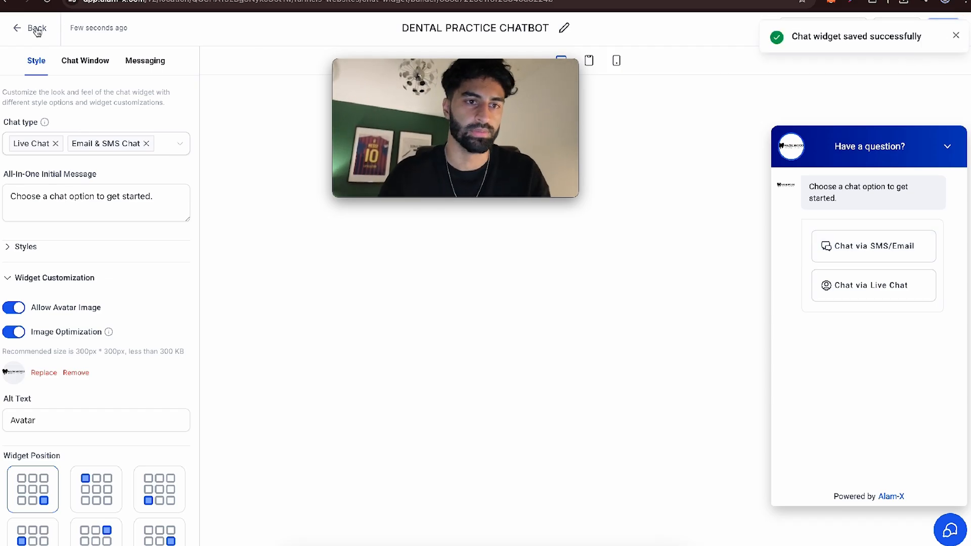
- Assign DENTAL PRACTICE CHATBOT as the chat widget in the dentist website's settings
{"action": "left_click", "coordinate": [419, 117]}
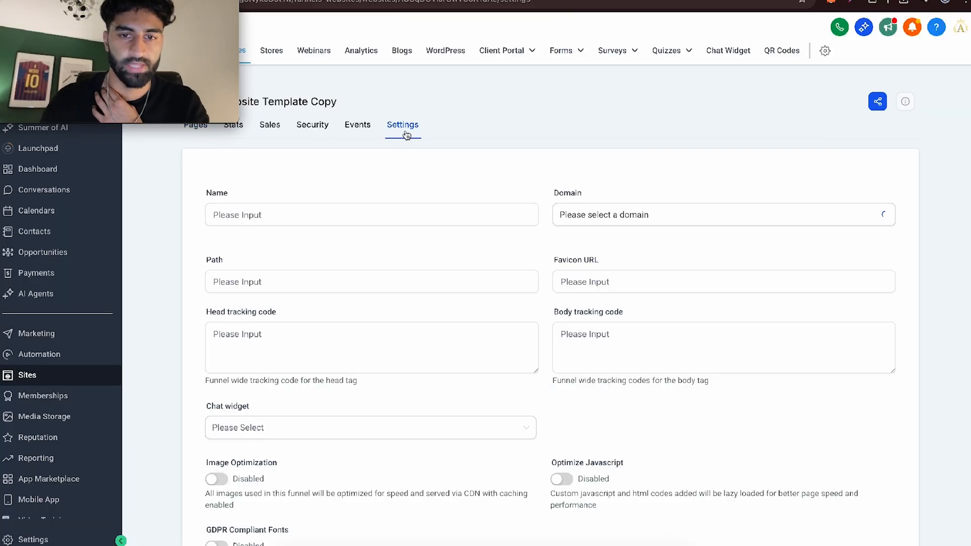
{"action": "scroll", "coordinate": [419, 282], "scroll_direction": "down", "scroll_amount": 2}
{"action": "left_click", "coordinate": [342, 303]}
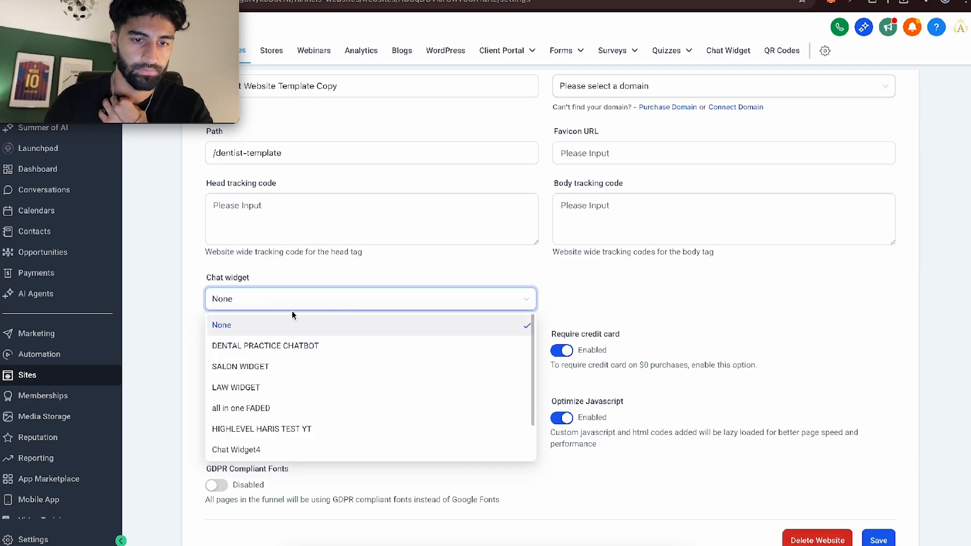
{"action": "left_click", "coordinate": [240, 345]}
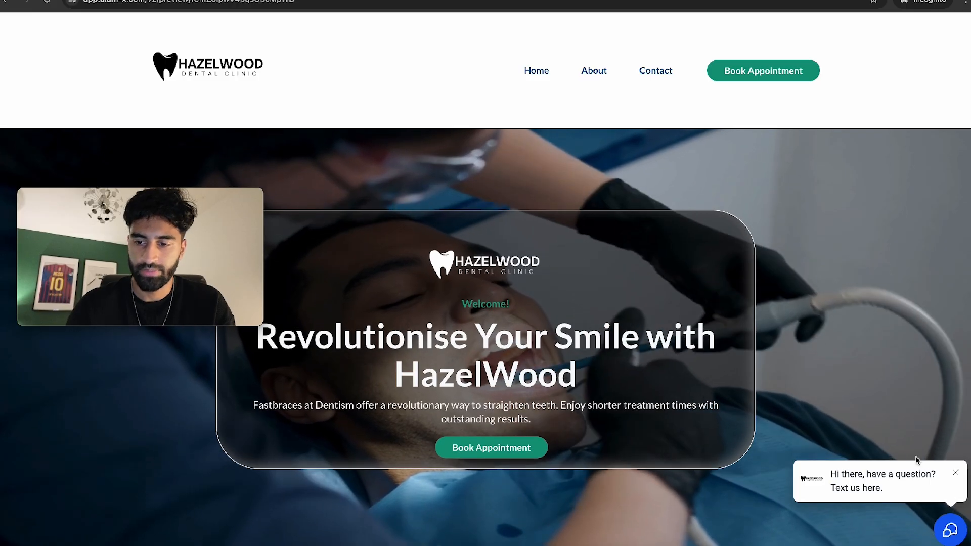
- Test the chat widget on the website preview by sending "hi" via Live Chat, and close the chat window
{"action": "left_click", "coordinate": [897, 484]}
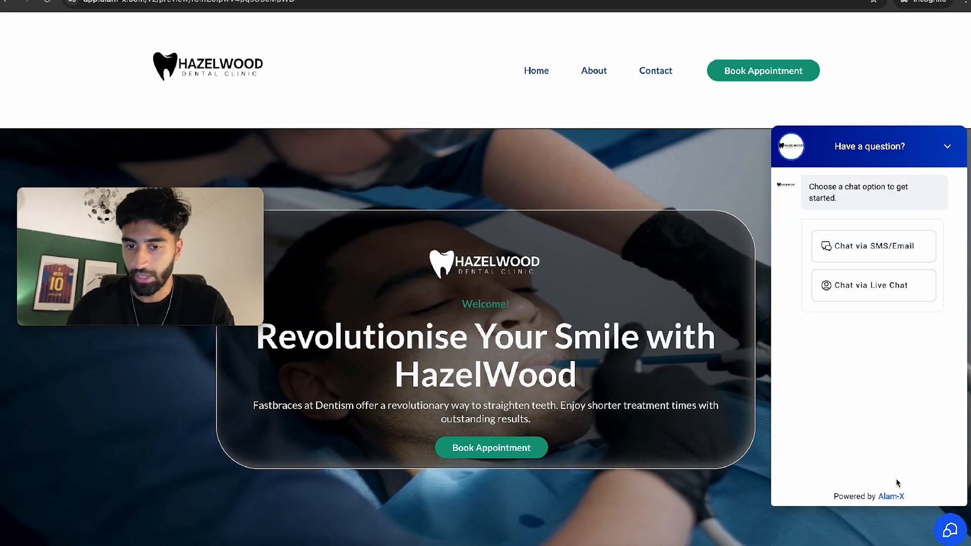
{"action": "left_click", "coordinate": [869, 294]}
{"action": "left_click", "coordinate": [821, 474]}
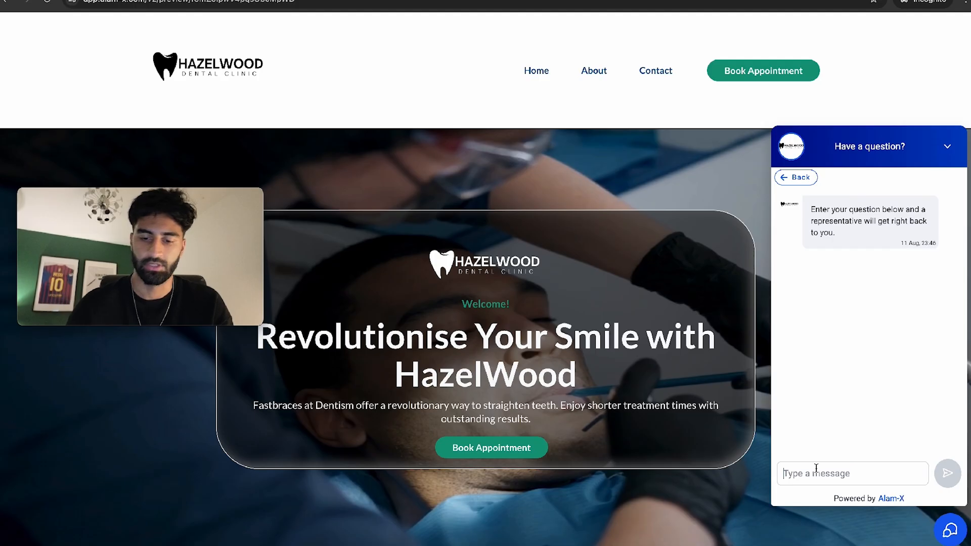
{"action": "type", "text": "hi"}
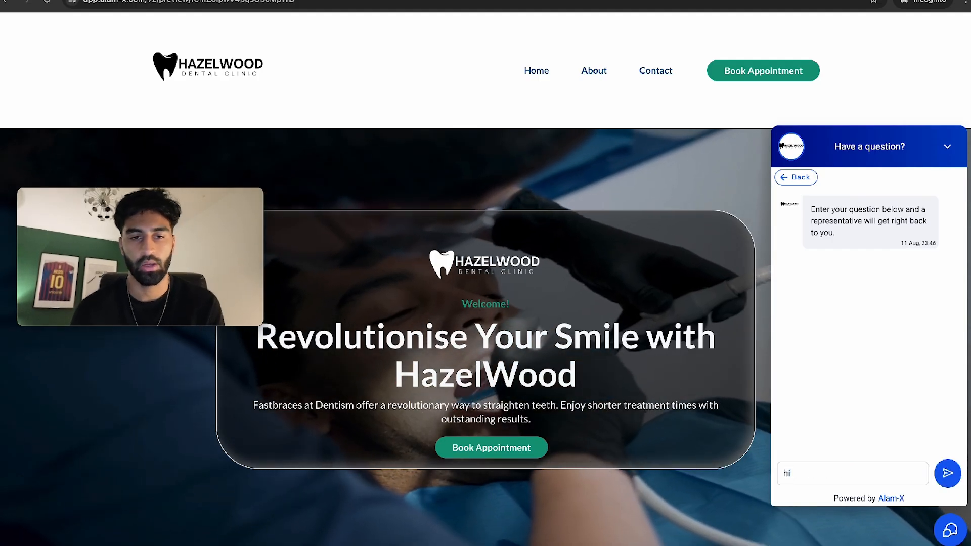
{"action": "key", "text": "Return"}
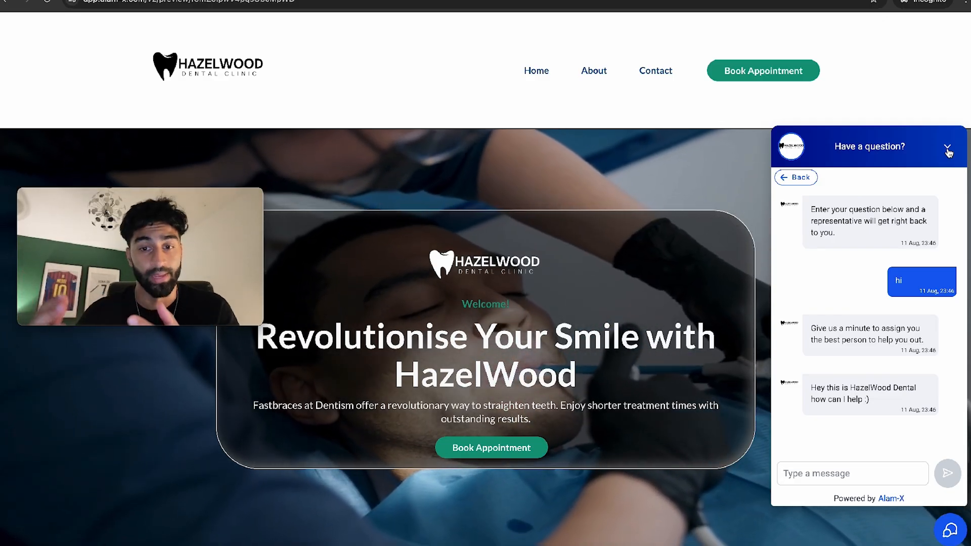
{"action": "left_click", "coordinate": [947, 148]}
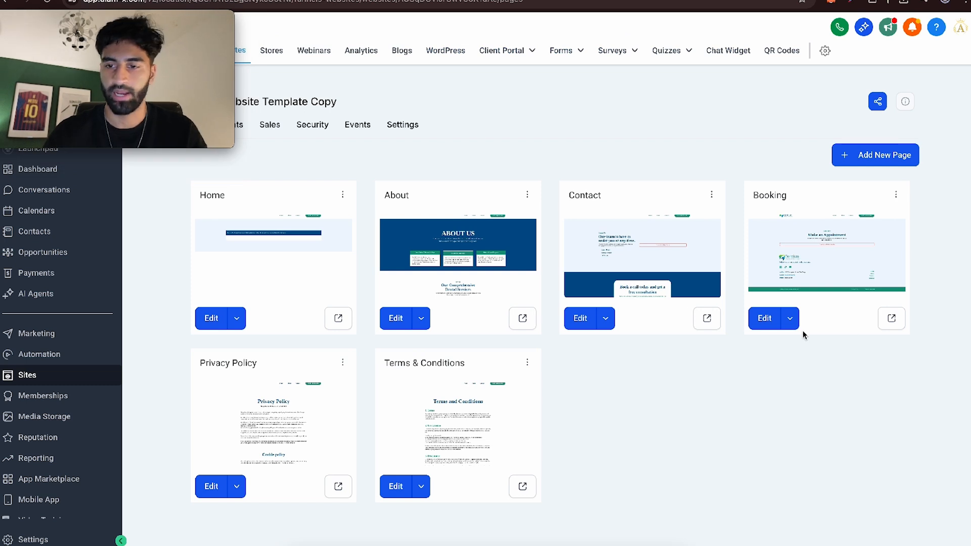
- Set the Booking page's calendar element to the Hazelwood Dental Practice FREE Consultation calendar
{"action": "left_click", "coordinate": [764, 320]}
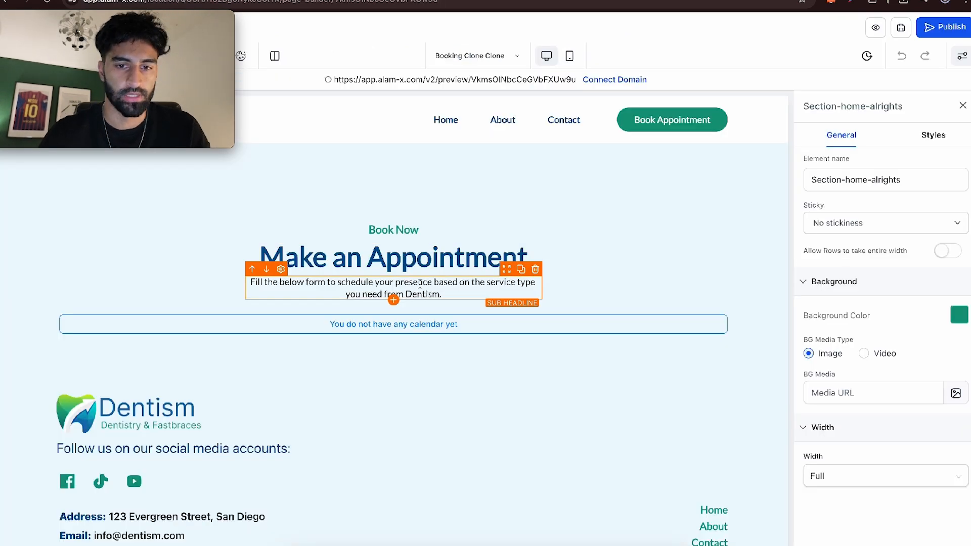
{"action": "left_click", "coordinate": [406, 332]}
{"action": "left_click", "coordinate": [857, 296]}
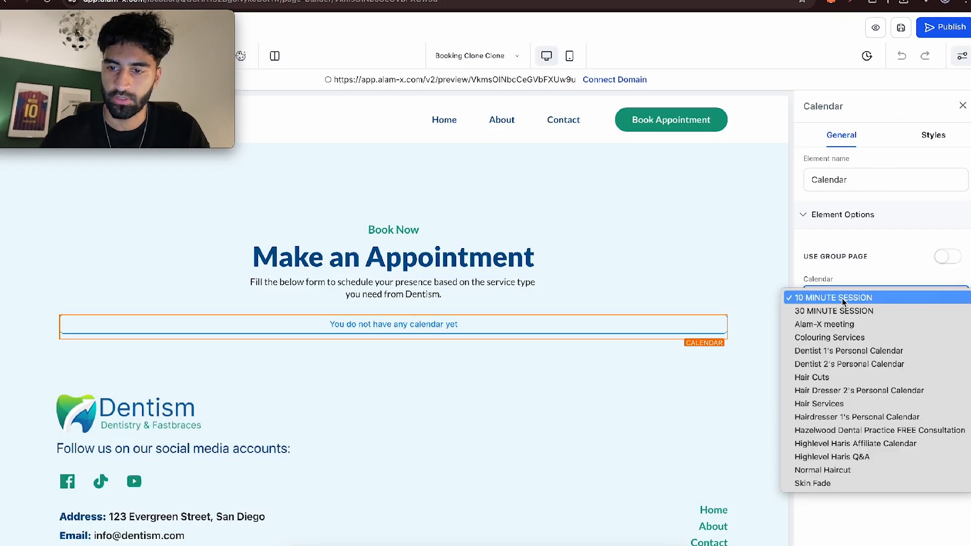
{"action": "left_click", "coordinate": [859, 430]}
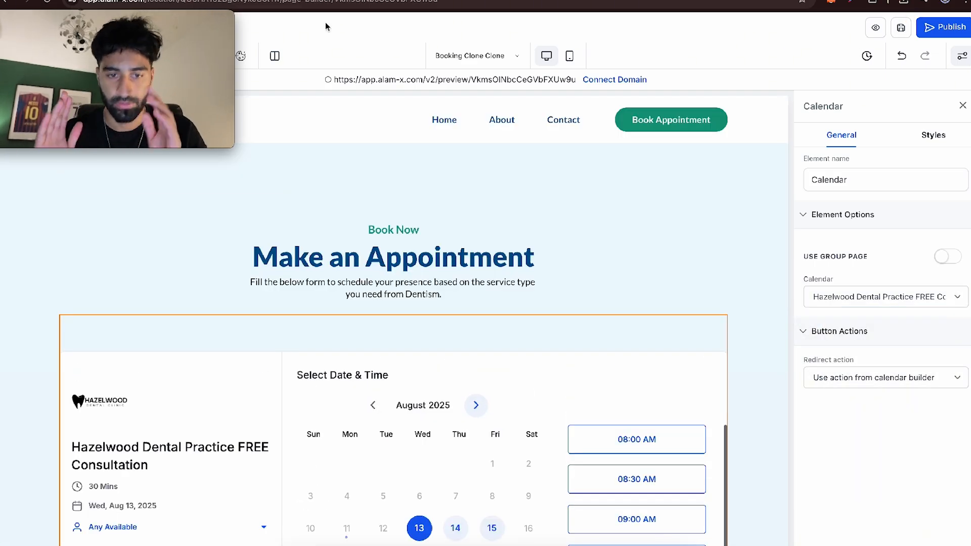
- Link the Home page hero's Book Appointment button to the Booking page using the Go to Page action
{"action": "left_click", "coordinate": [470, 55]}
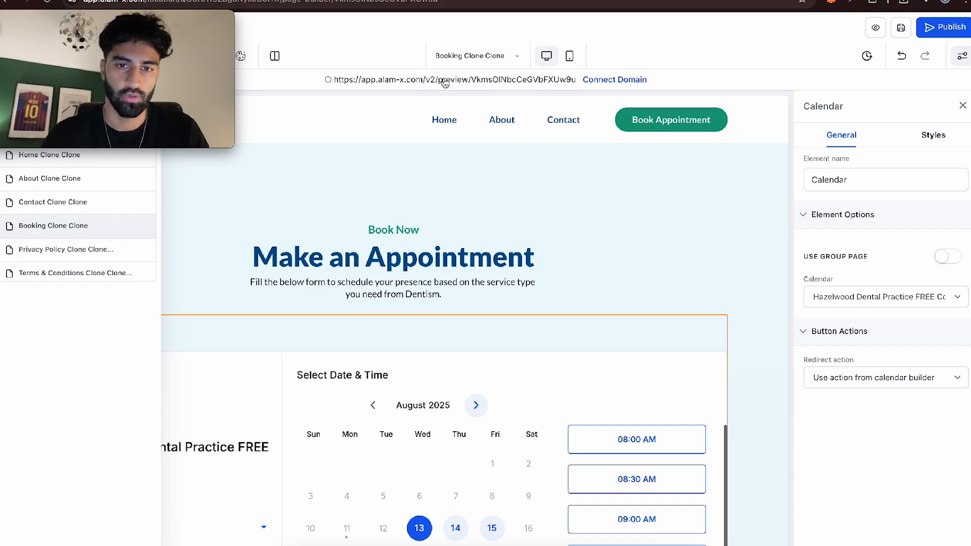
{"action": "left_click", "coordinate": [50, 156]}
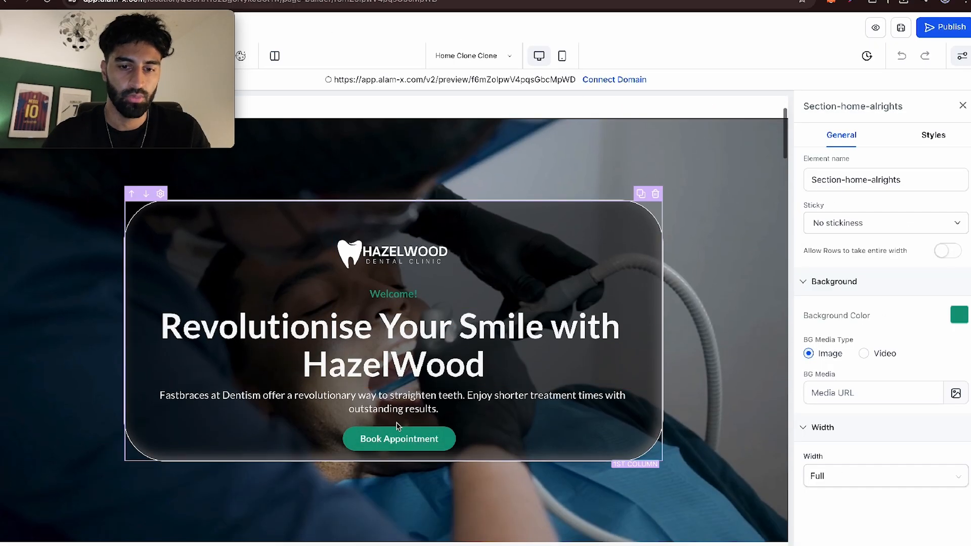
{"action": "left_click", "coordinate": [399, 438]}
{"action": "scroll", "coordinate": [854, 431], "scroll_direction": "down", "scroll_amount": 5}
{"action": "scroll", "coordinate": [854, 431], "scroll_direction": "down", "scroll_amount": 7}
{"action": "scroll", "coordinate": [855, 439], "scroll_direction": "up", "scroll_amount": 4}
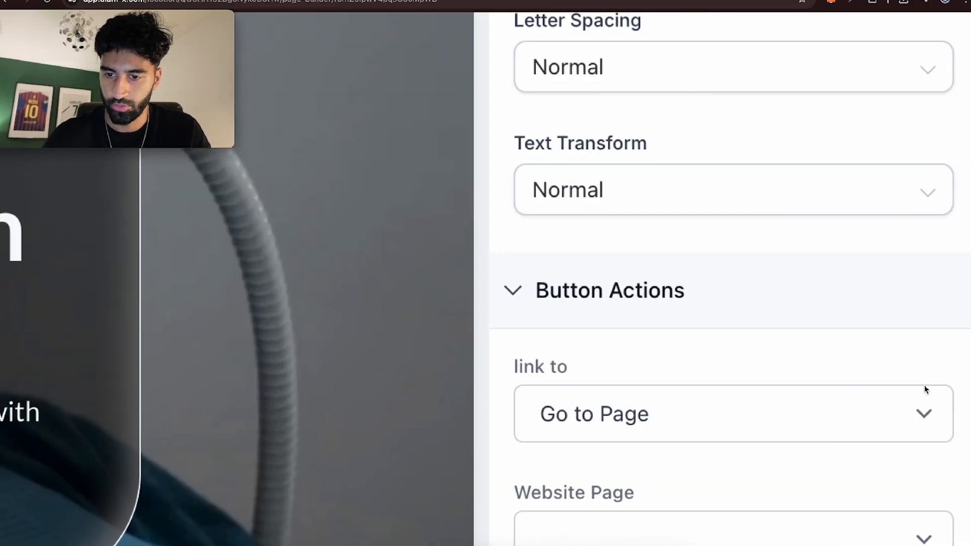
{"action": "scroll", "coordinate": [926, 390], "scroll_direction": "down", "scroll_amount": 2}
{"action": "left_click", "coordinate": [804, 162]}
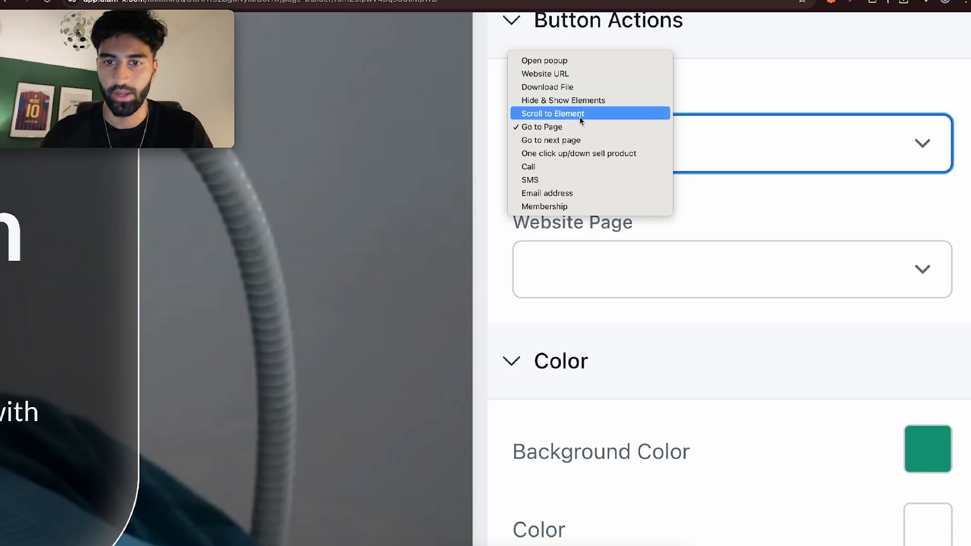
{"action": "left_click", "coordinate": [729, 196]}
{"action": "left_click", "coordinate": [696, 255]}
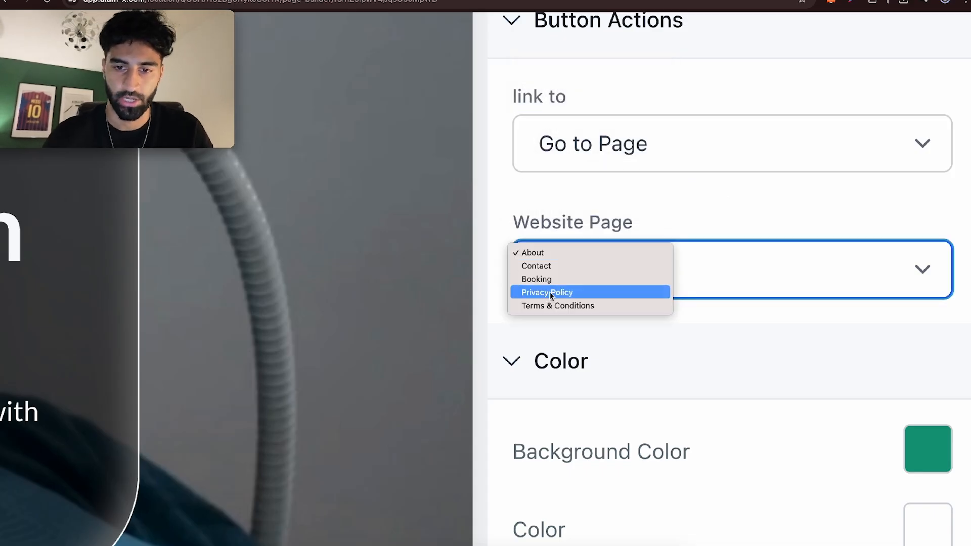
{"action": "left_click", "coordinate": [548, 278]}
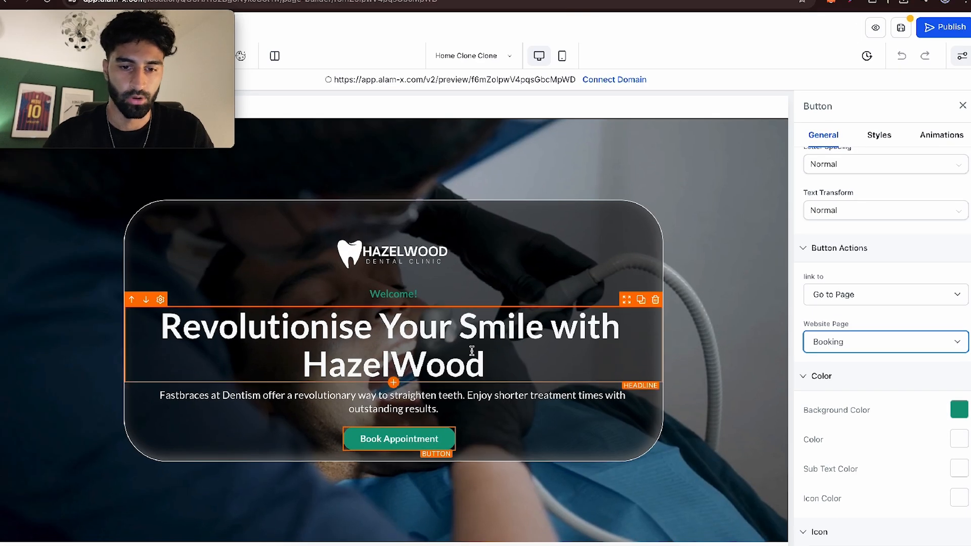
- Link the services section's Book Appointment button to the Booking page
{"action": "scroll", "coordinate": [472, 350], "scroll_direction": "down", "scroll_amount": 15}
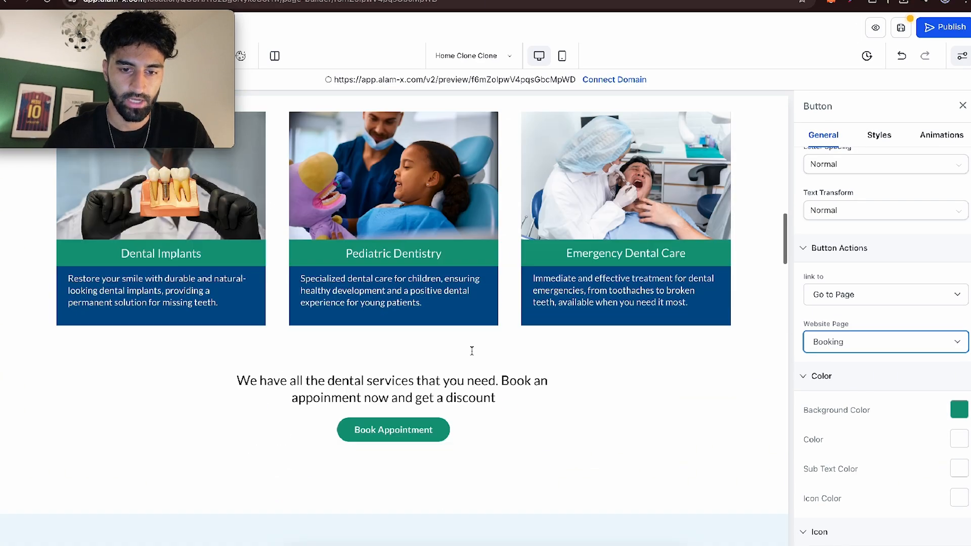
{"action": "left_click", "coordinate": [392, 380]}
{"action": "left_click", "coordinate": [840, 344]}
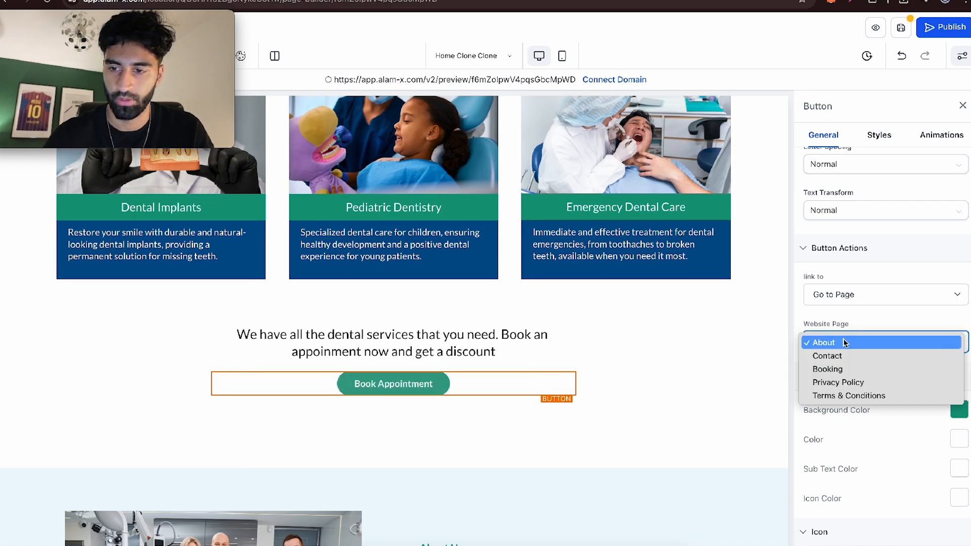
{"action": "left_click", "coordinate": [836, 372]}
- Set the Learn more button in the About Us section to go to the About page
{"action": "scroll", "coordinate": [558, 384], "scroll_direction": "down", "scroll_amount": 6}
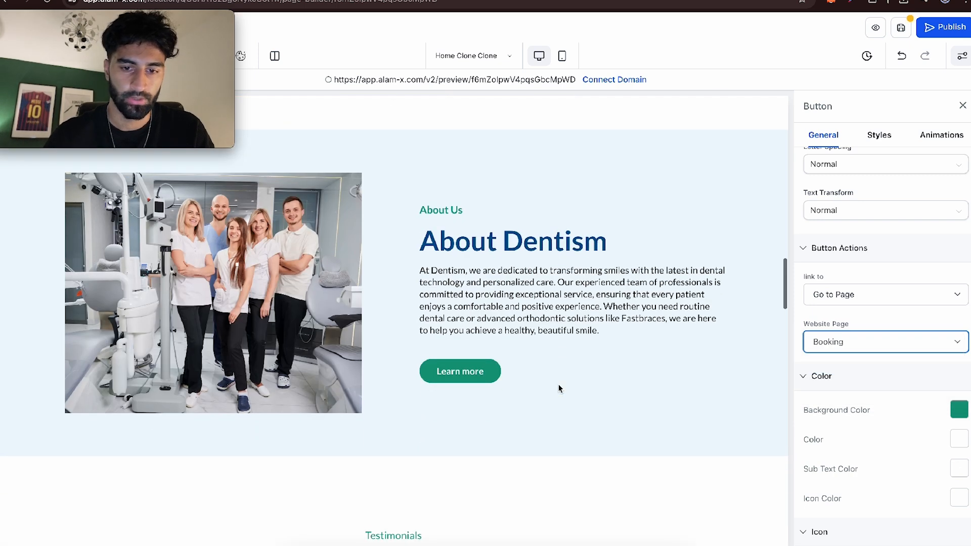
{"action": "left_click", "coordinate": [559, 378]}
{"action": "left_click", "coordinate": [877, 350]}
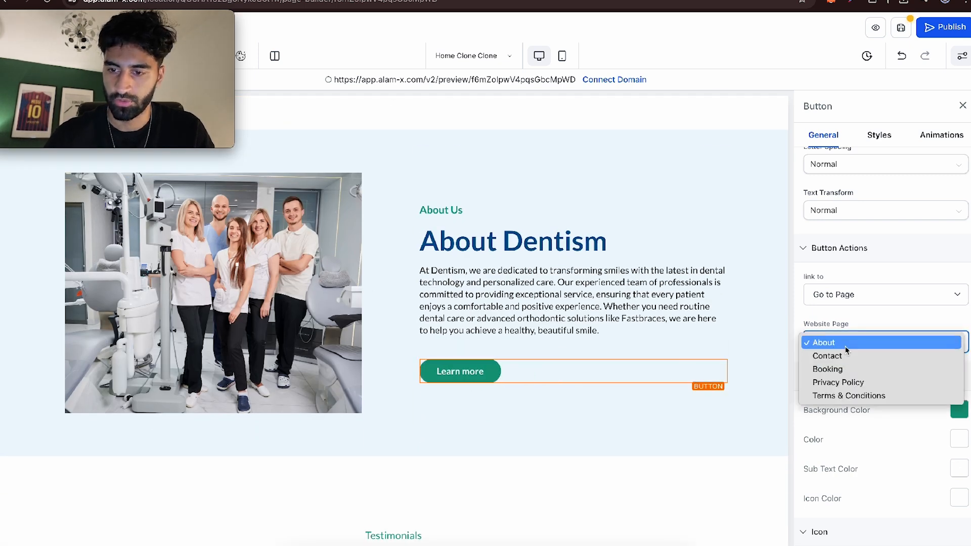
{"action": "left_click", "coordinate": [845, 344]}
- Link the Book Appointment button below the testimonials to the Booking page
{"action": "scroll", "coordinate": [490, 402], "scroll_direction": "down", "scroll_amount": 2}
{"action": "scroll", "coordinate": [491, 402], "scroll_direction": "down", "scroll_amount": 10}
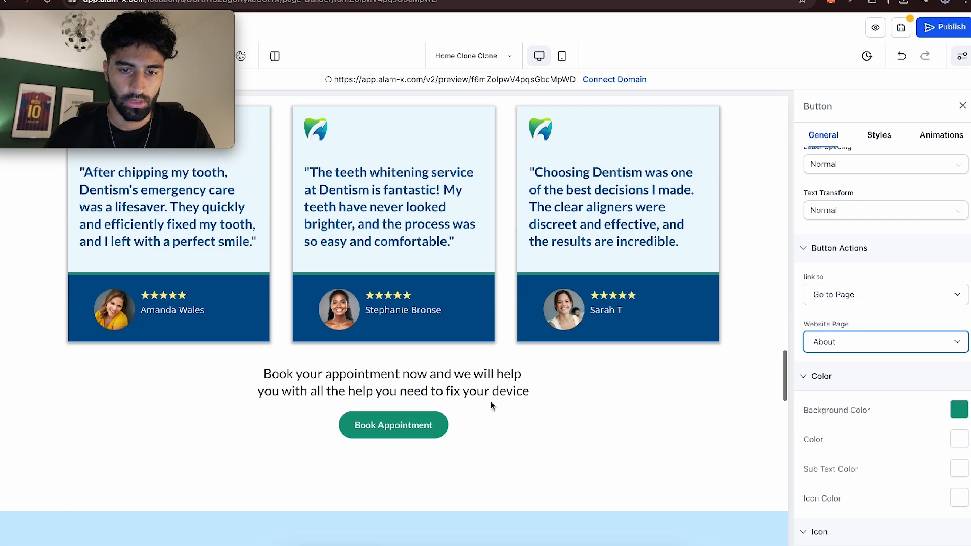
{"action": "left_click", "coordinate": [393, 392]}
{"action": "left_click", "coordinate": [934, 338]}
{"action": "left_click", "coordinate": [865, 370]}
- Link the Contact Us button below the FAQ section to the Contact page
{"action": "scroll", "coordinate": [550, 357], "scroll_direction": "down", "scroll_amount": 8}
{"action": "scroll", "coordinate": [551, 360], "scroll_direction": "down", "scroll_amount": 4}
{"action": "left_click", "coordinate": [393, 429]}
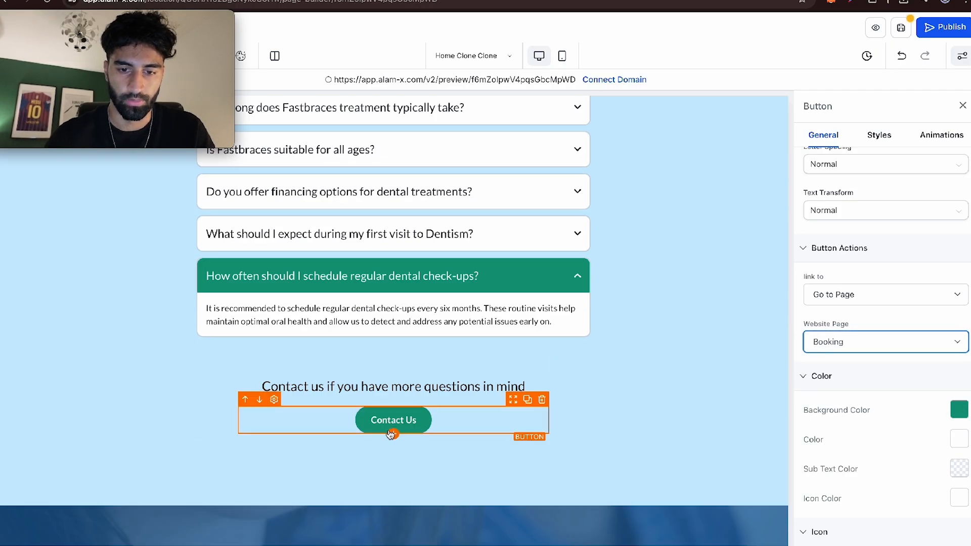
{"action": "left_click", "coordinate": [870, 342]}
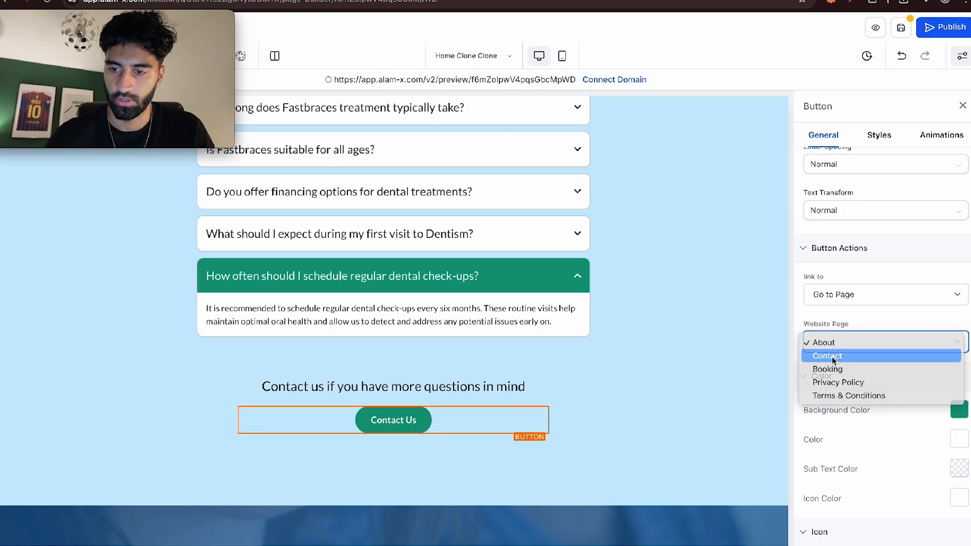
{"action": "left_click", "coordinate": [824, 353]}
{"action": "scroll", "coordinate": [588, 359], "scroll_direction": "up", "scroll_amount": 15}
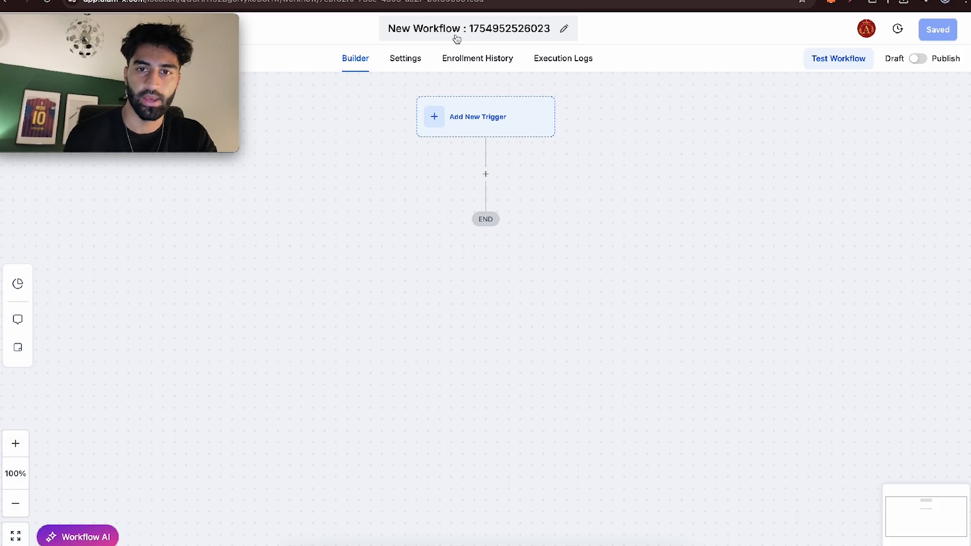
- Rename the new workflow "Social media Automation"
{"action": "left_click", "coordinate": [457, 33]}
{"action": "double_click", "coordinate": [457, 31]}
{"action": "key", "text": "super+a"}
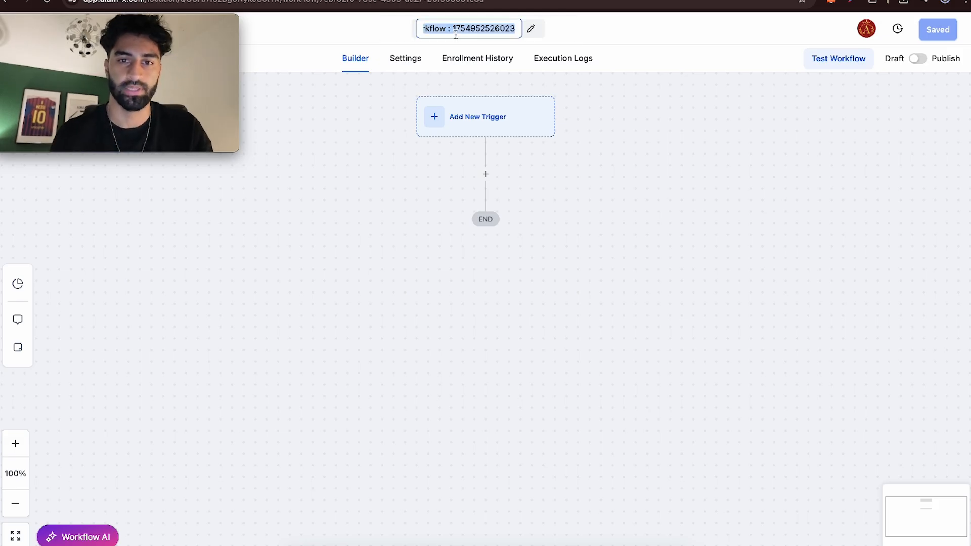
{"action": "type", "text": "Social media Automation"}
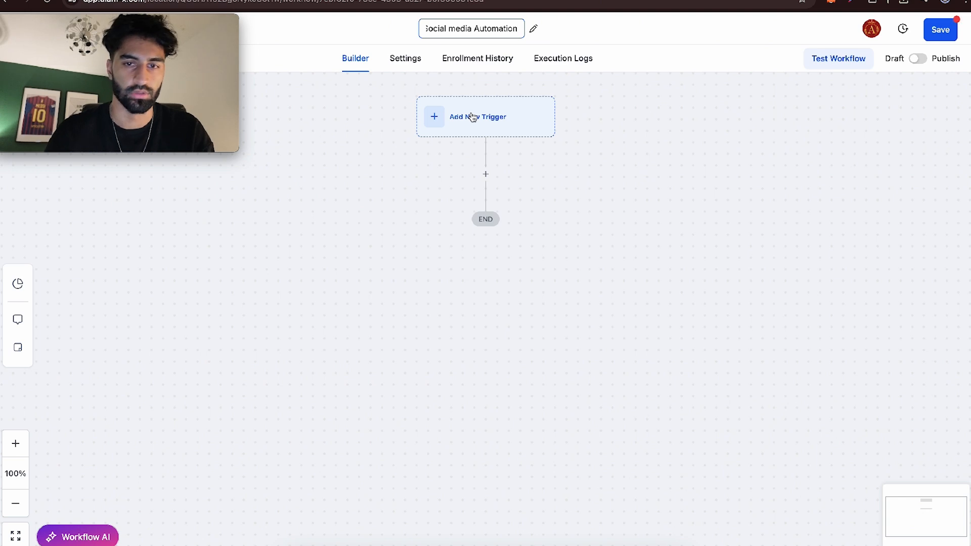
- Add a Customer Replied trigger to the workflow with a Reply channel filter set to Instagram DM
{"action": "left_click", "coordinate": [472, 118]}
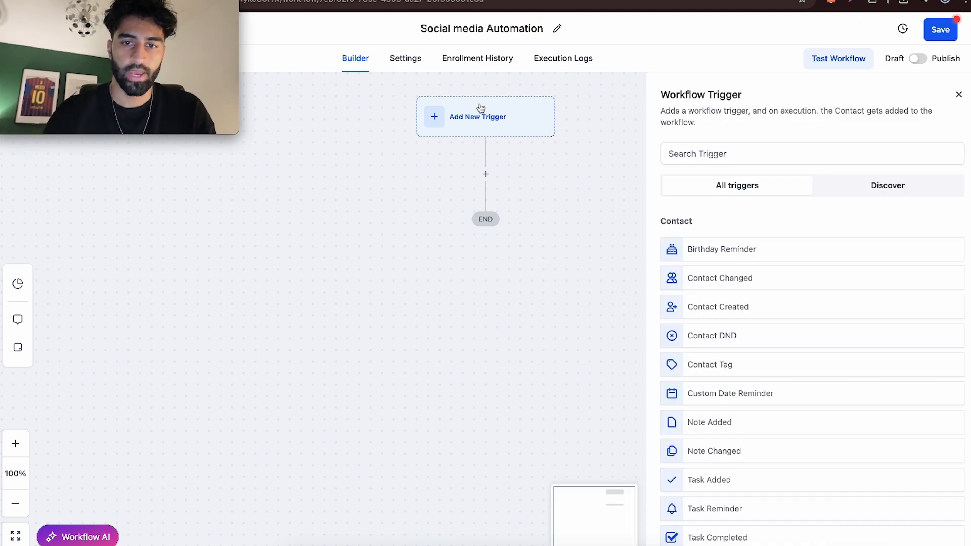
{"action": "left_click", "coordinate": [703, 152]}
{"action": "type", "text": "customer"}
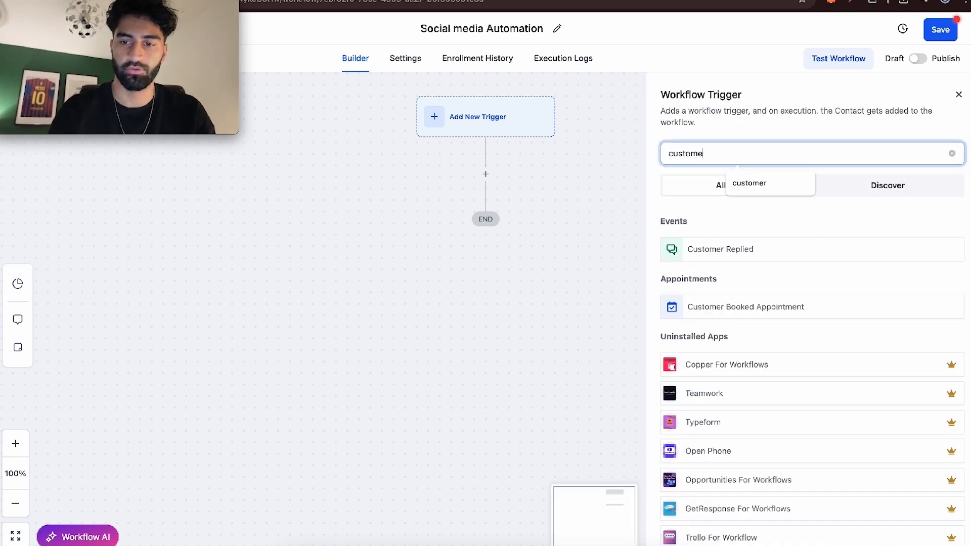
{"action": "left_click", "coordinate": [708, 249]}
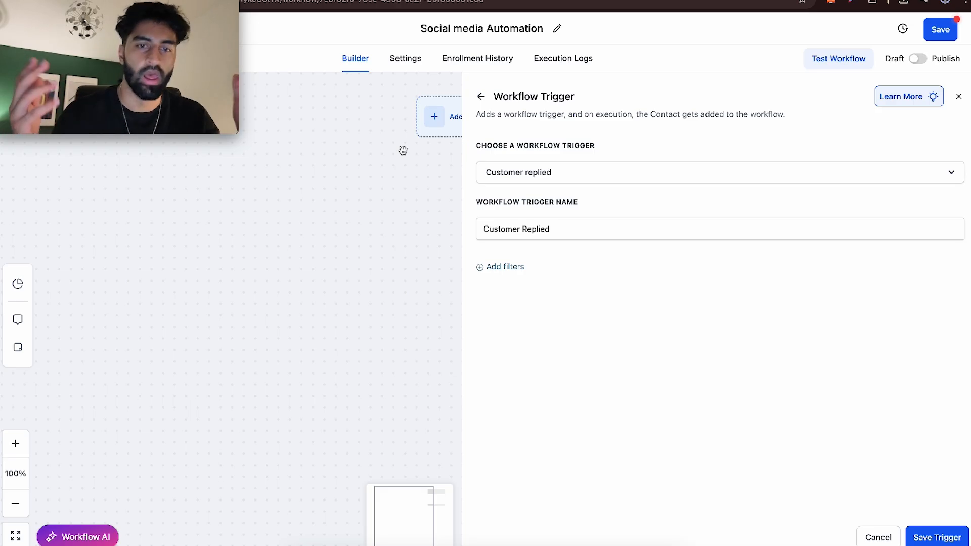
{"action": "left_click", "coordinate": [504, 266]}
{"action": "left_click", "coordinate": [513, 404]}
{"action": "left_click", "coordinate": [749, 276]}
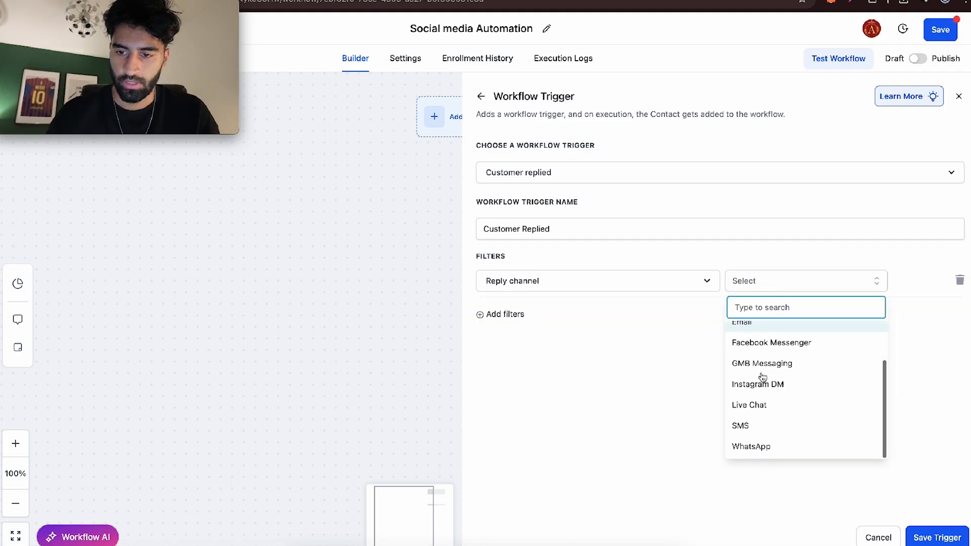
{"action": "left_click", "coordinate": [761, 381]}
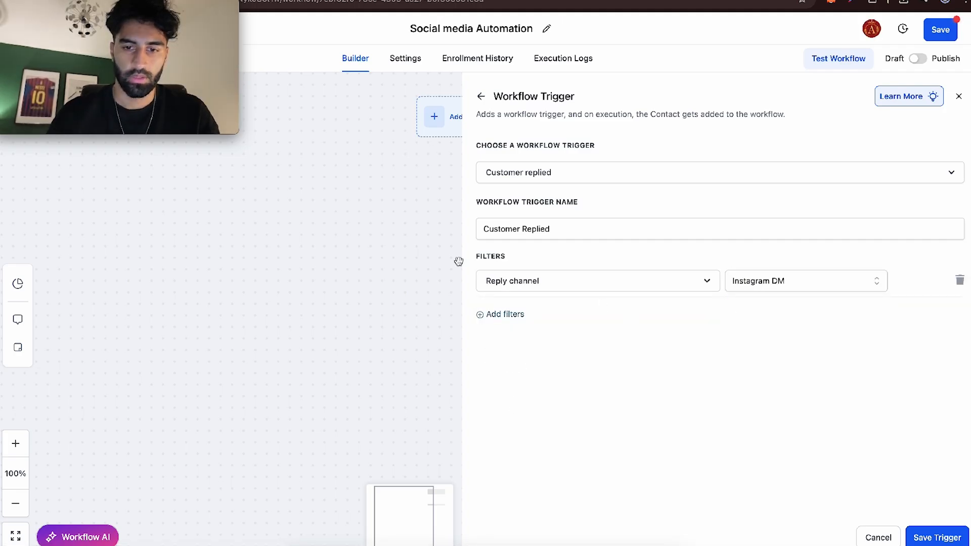
- Add an Exact match phrase filter with "Floss, floss" to the Customer Replied trigger and save the trigger
{"action": "left_click", "coordinate": [500, 314]}
{"action": "left_click", "coordinate": [515, 323]}
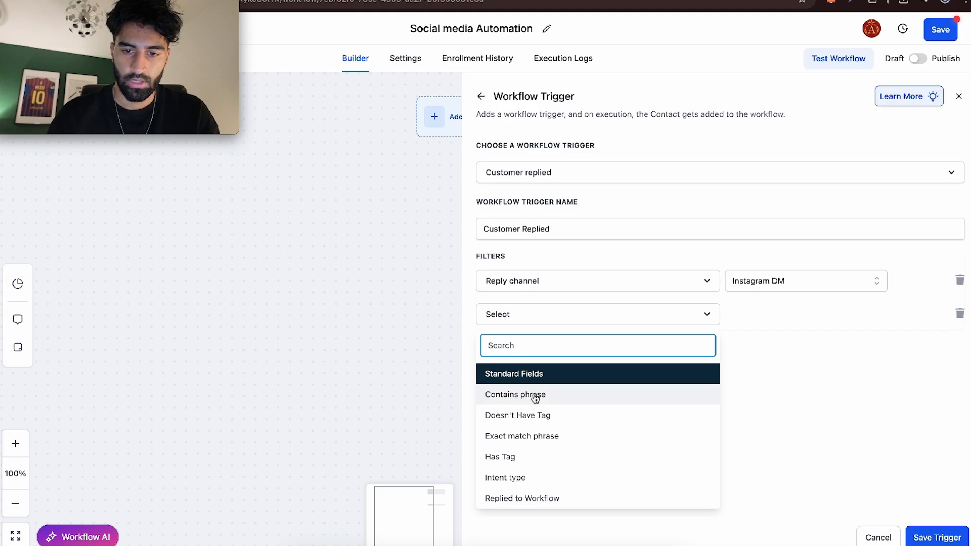
{"action": "left_click", "coordinate": [543, 436]}
{"action": "left_click", "coordinate": [774, 323]}
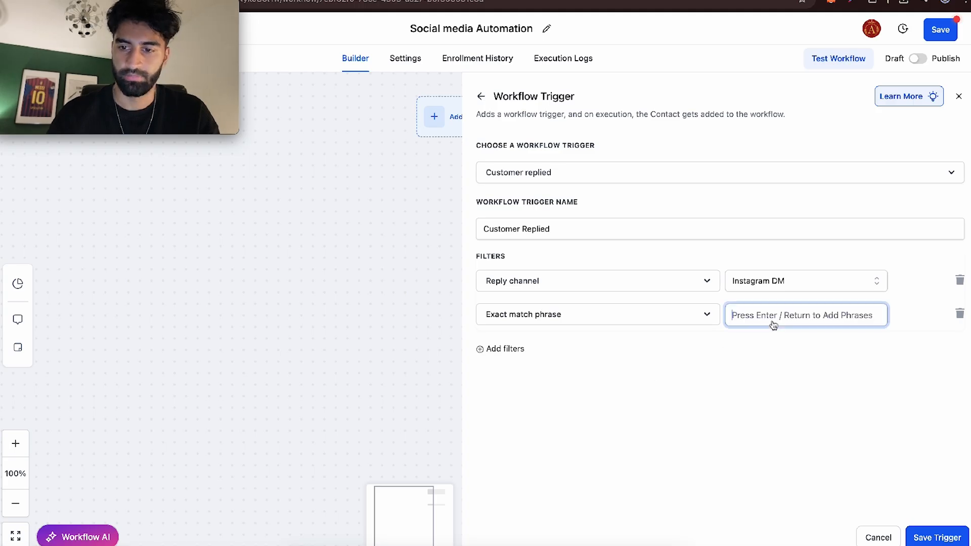
{"action": "type", "text": "In"}
{"action": "key", "text": "BackSpace"}
{"action": "key", "text": "BackSpace"}
{"action": "type", "text": "Floss"}
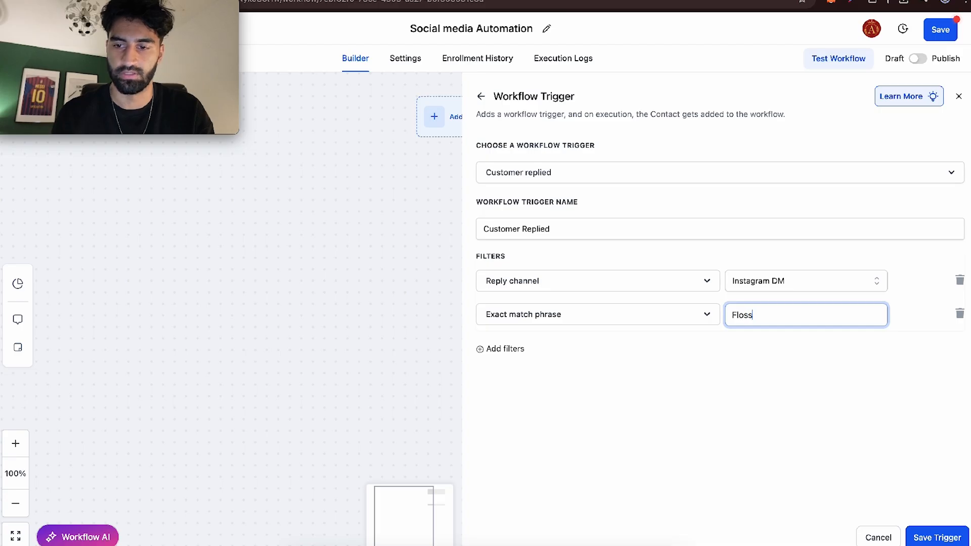
{"action": "type", "text": ", floss"}
{"action": "key", "text": "Return"}
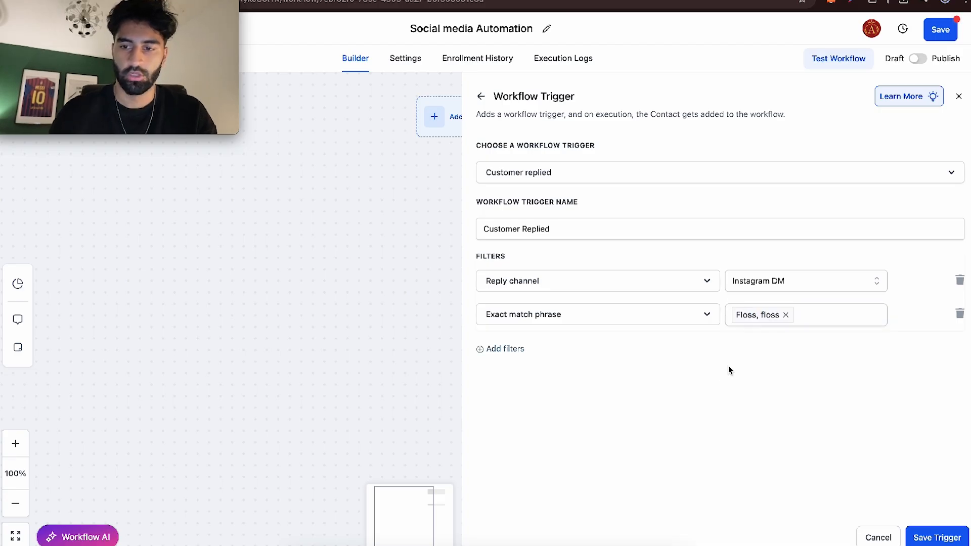
{"action": "left_click", "coordinate": [809, 324]}
{"action": "left_click", "coordinate": [928, 537]}
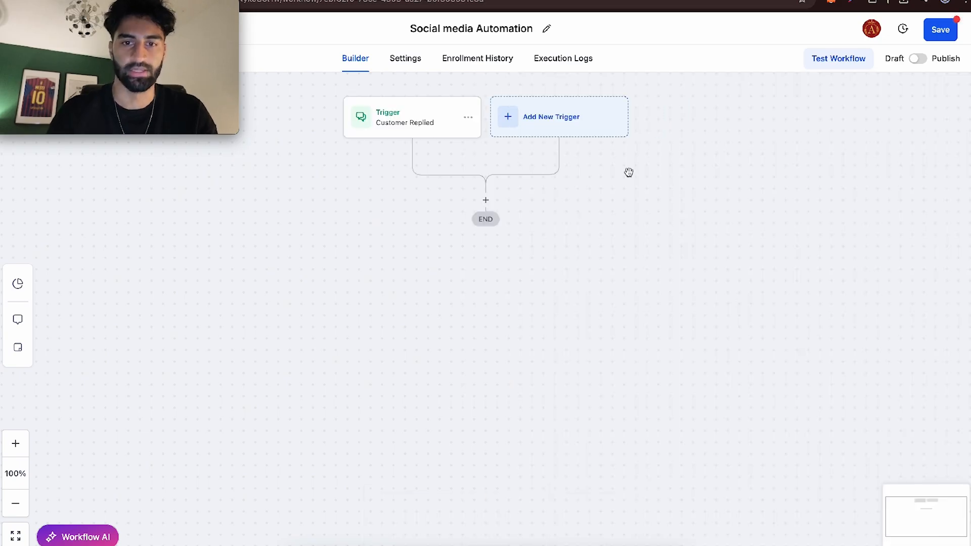
- Add an Instagram Interactive Messenger action after the Customer Replied trigger
{"action": "left_click", "coordinate": [488, 198]}
{"action": "type", "text": "inst"}
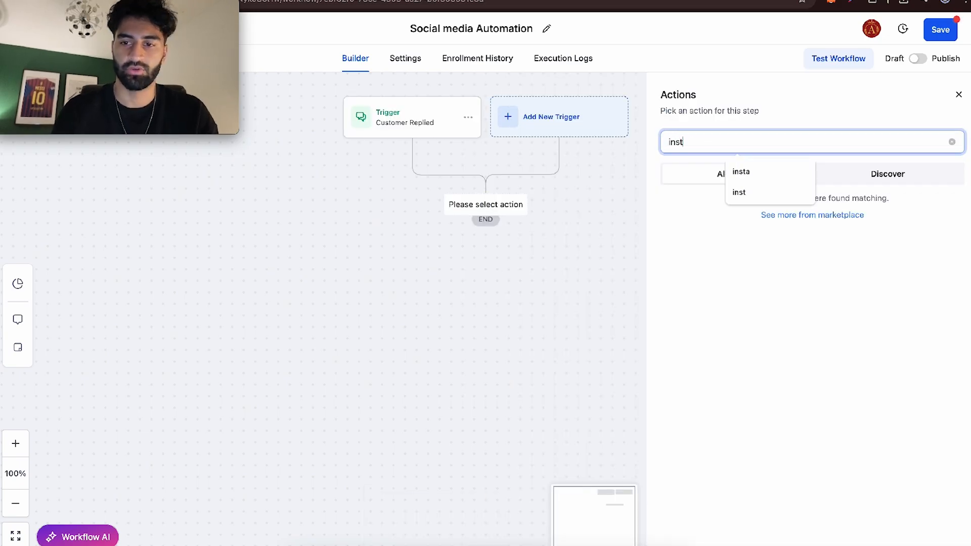
{"action": "left_click", "coordinate": [662, 266]}
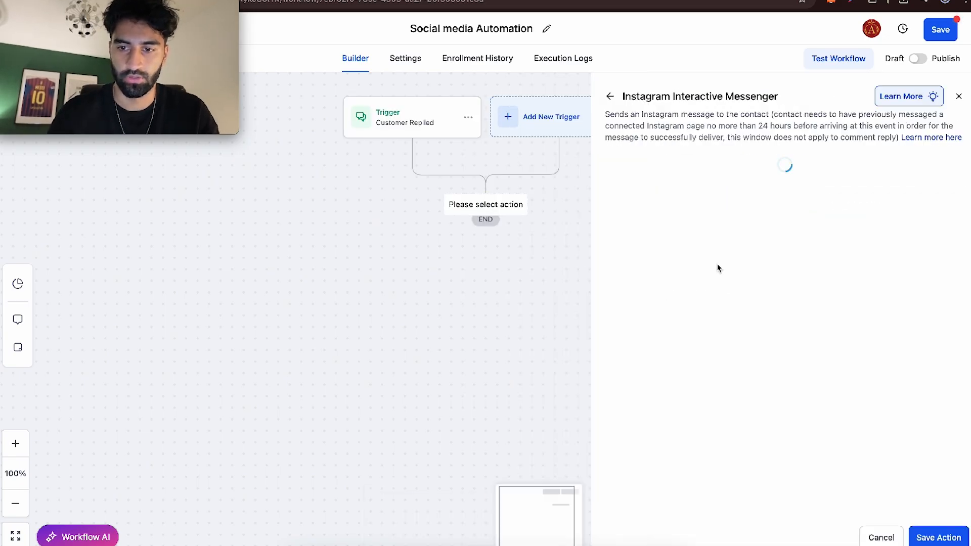
- Paste the prepared message asking whether the contact would like the FREE PDF or to book the FREE Consultation
{"action": "scroll", "coordinate": [648, 264], "scroll_direction": "down", "scroll_amount": 3}
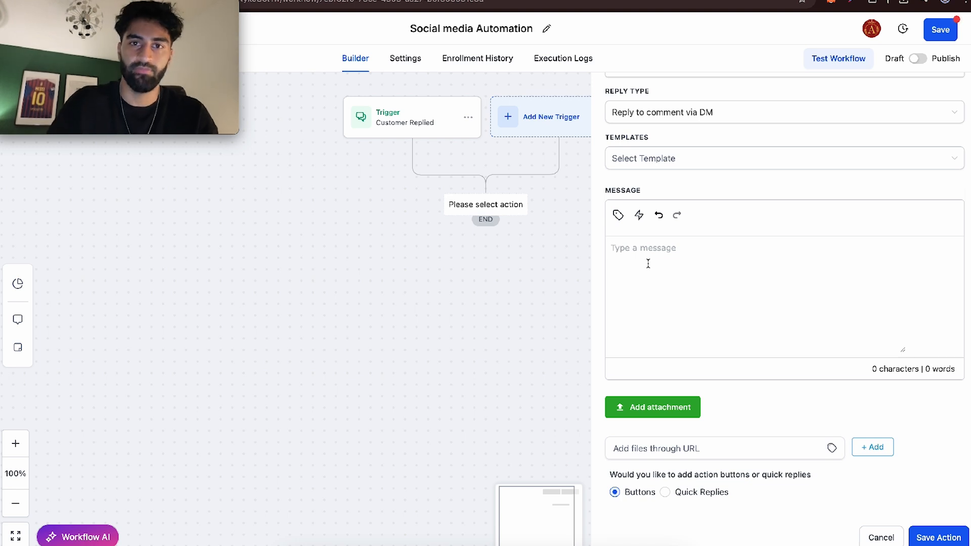
{"action": "left_click", "coordinate": [648, 263]}
{"action": "type", "text": "Hey my friend just saw your Dm, real quick would you like the FREE PDF or would you like to book on for out FREE Consultation?"}
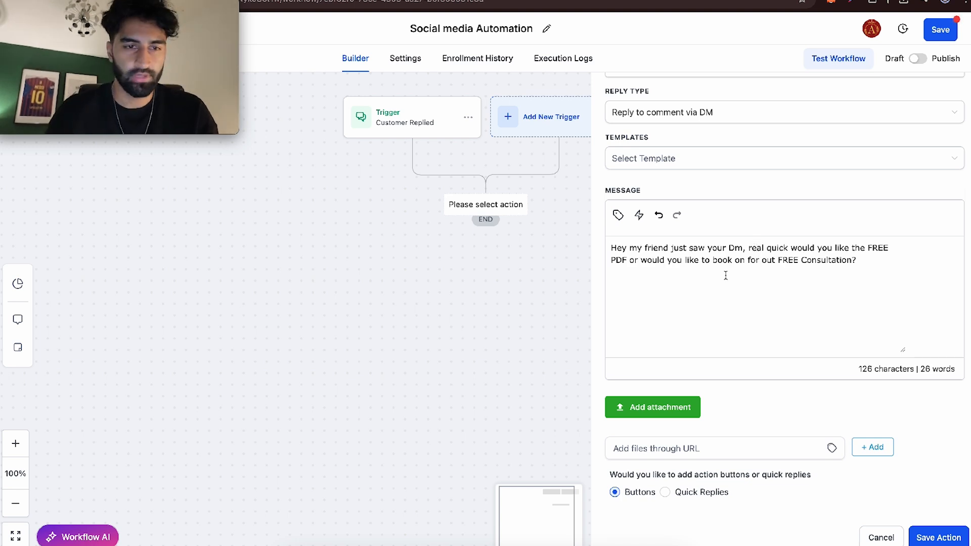
- Replace "out" with "for the" before "FREE Consultation" in the Instagram message
{"action": "mouse_move", "coordinate": [621, 249]}
{"action": "left_mouse_down"}
{"action": "mouse_move", "coordinate": [886, 251]}
{"action": "mouse_move", "coordinate": [620, 262]}
{"action": "left_mouse_up"}
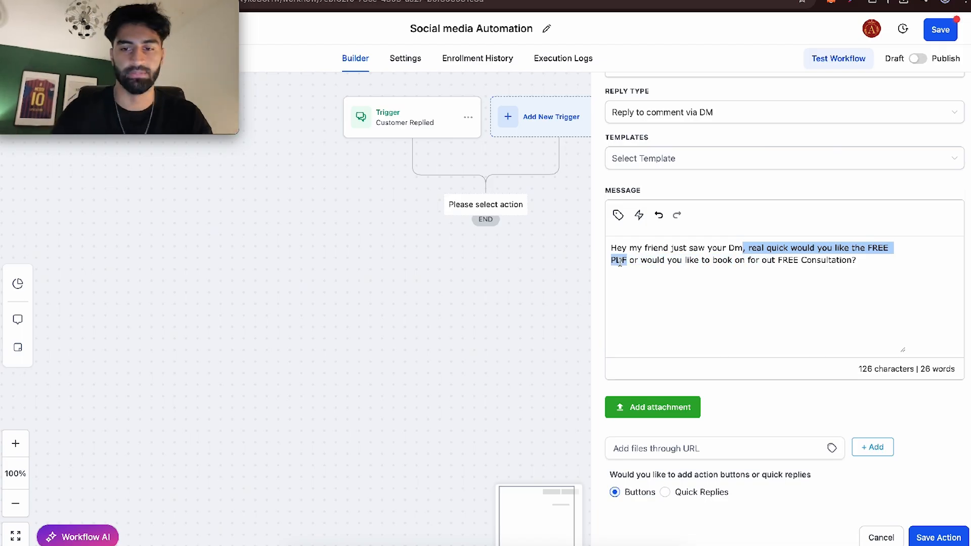
{"action": "left_click_drag", "start_coordinate": [647, 260], "coordinate": [763, 260]}
{"action": "left_click", "coordinate": [767, 260]}
{"action": "type", "text": "for the"}
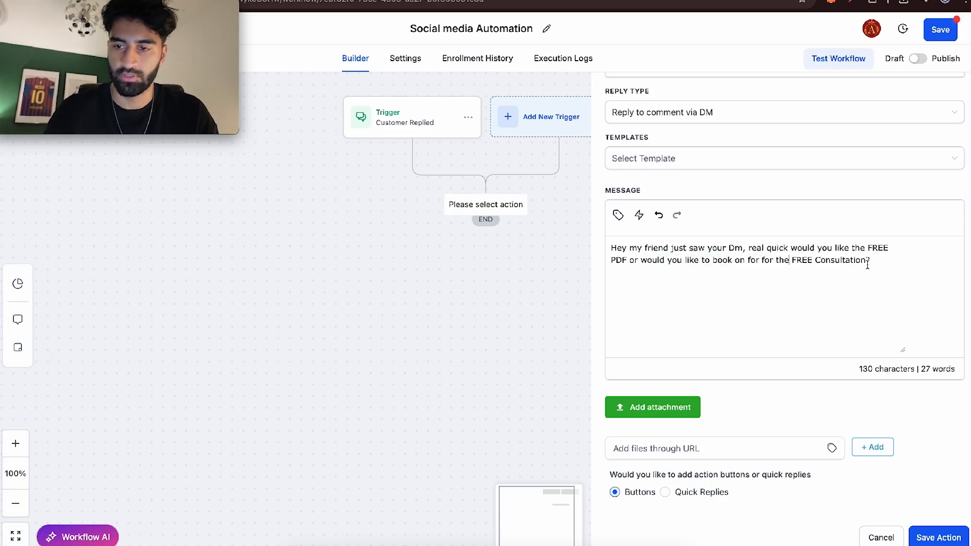
- Switch the message's response option to Quick Replies and add one with "FREE PDF" as both title and reply
{"action": "scroll", "coordinate": [937, 415], "scroll_direction": "down", "scroll_amount": 5}
{"action": "scroll", "coordinate": [752, 283], "scroll_direction": "up", "scroll_amount": 8}
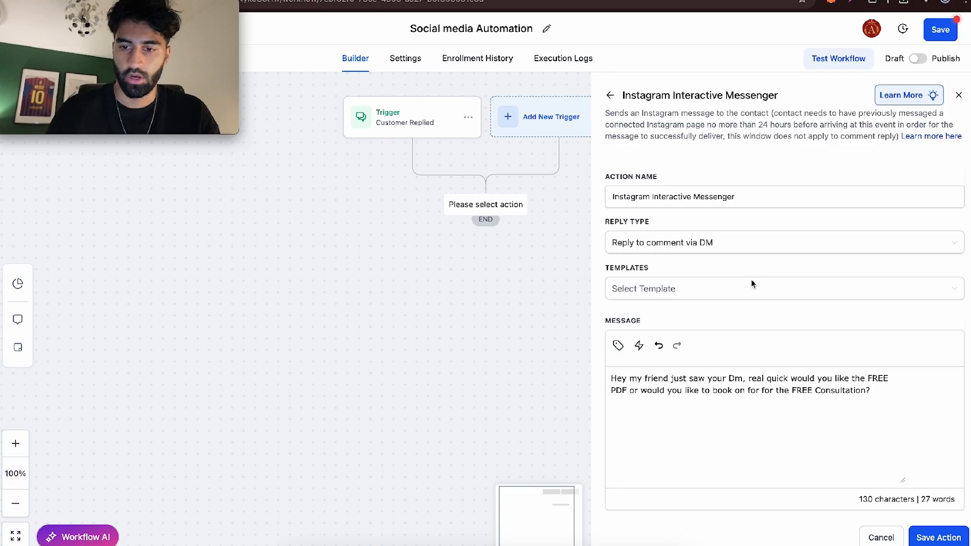
{"action": "scroll", "coordinate": [752, 283], "scroll_direction": "down", "scroll_amount": 6}
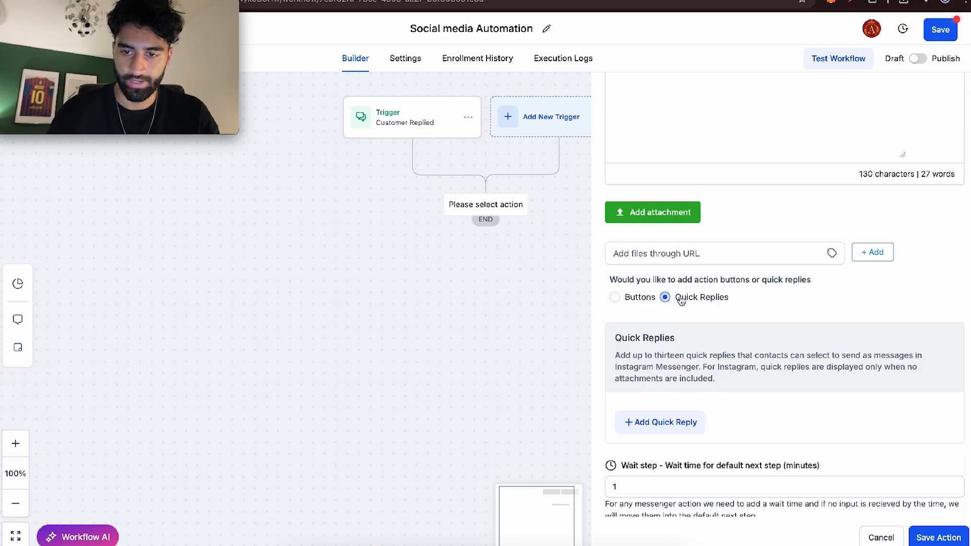
{"action": "scroll", "coordinate": [681, 301], "scroll_direction": "down", "scroll_amount": 1}
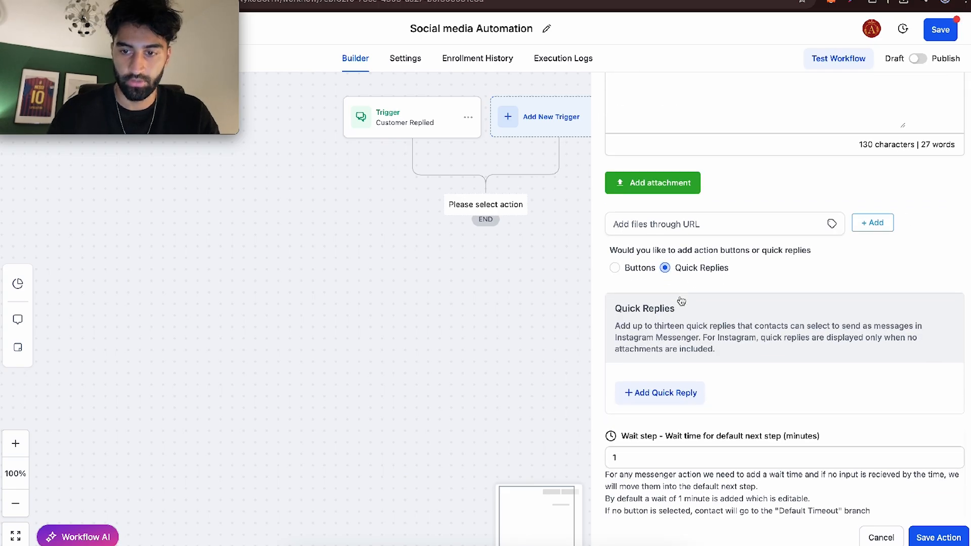
{"action": "left_click", "coordinate": [683, 383]}
{"action": "triple_click", "coordinate": [667, 374]}
{"action": "type", "text": "FREE PDF"}
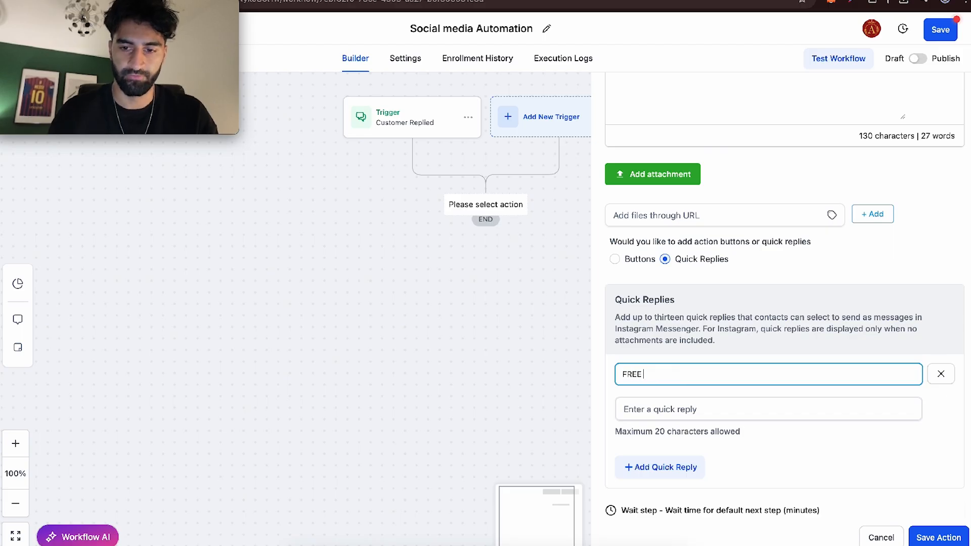
{"action": "triple_click", "coordinate": [665, 374]}
{"action": "key", "text": "super+c"}
{"action": "left_click", "coordinate": [665, 409]}
{"action": "key", "text": "super+v"}
- Add a second quick reply titled "FREE CONSULTATION LINK", reuse the title as its reply text, and save the action
{"action": "scroll", "coordinate": [663, 410], "scroll_direction": "down", "scroll_amount": 2}
{"action": "left_click", "coordinate": [652, 389]}
{"action": "triple_click", "coordinate": [654, 401]}
{"action": "type", "text": "FREE"}
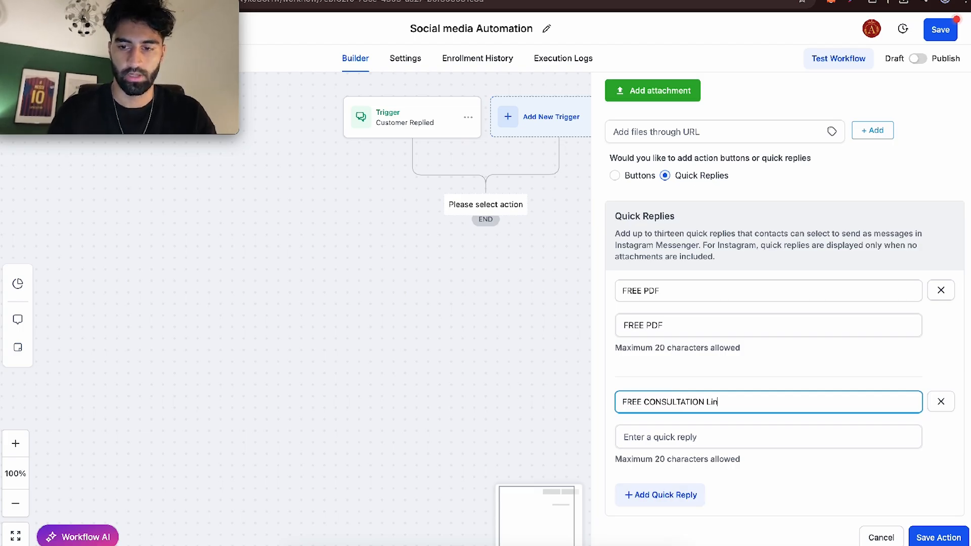
{"action": "triple_click", "coordinate": [652, 402]}
{"action": "key", "text": "super+c"}
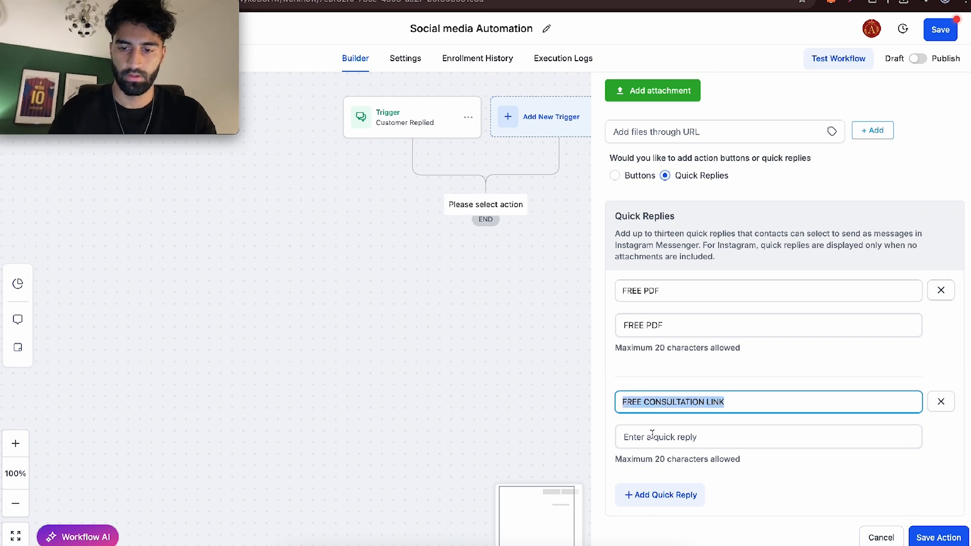
{"action": "left_click", "coordinate": [652, 436]}
{"action": "key", "text": "super+v"}
{"action": "scroll", "coordinate": [835, 441], "scroll_direction": "down", "scroll_amount": 2}
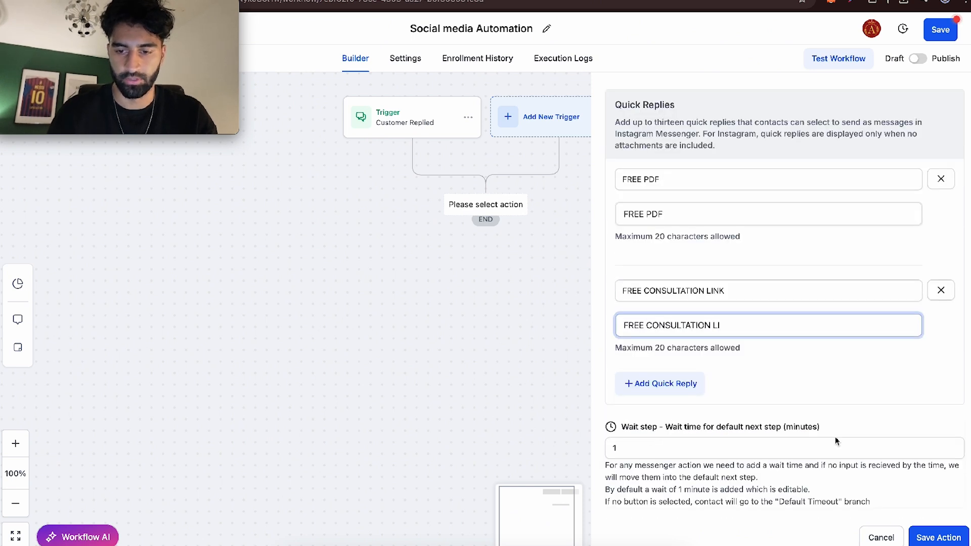
{"action": "left_click", "coordinate": [938, 538]}
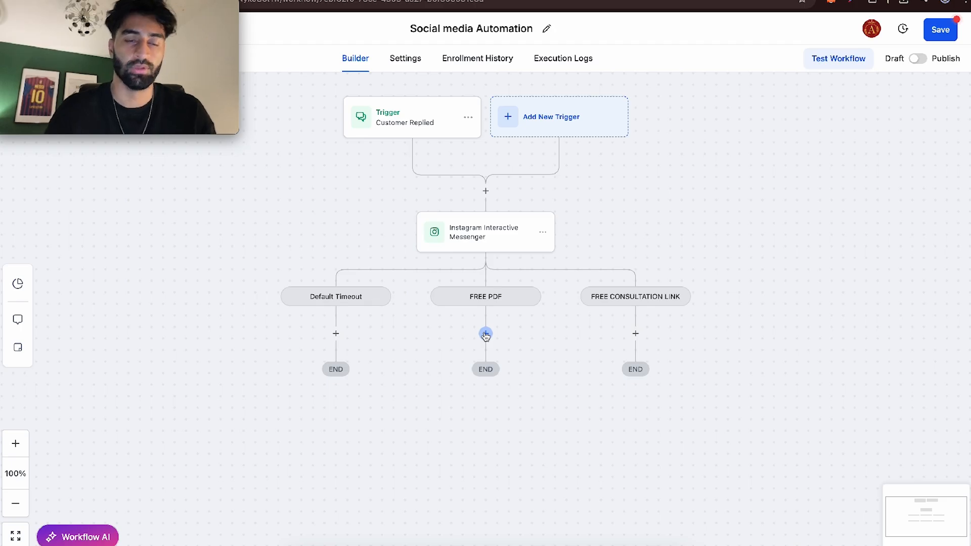
- Add an Instagram Interactive Messenger action under the FREE PDF branch with the message "Perfect heres the free pdf"
{"action": "left_click", "coordinate": [485, 334]}
{"action": "left_click", "coordinate": [776, 145]}
{"action": "type", "text": "INSTA"}
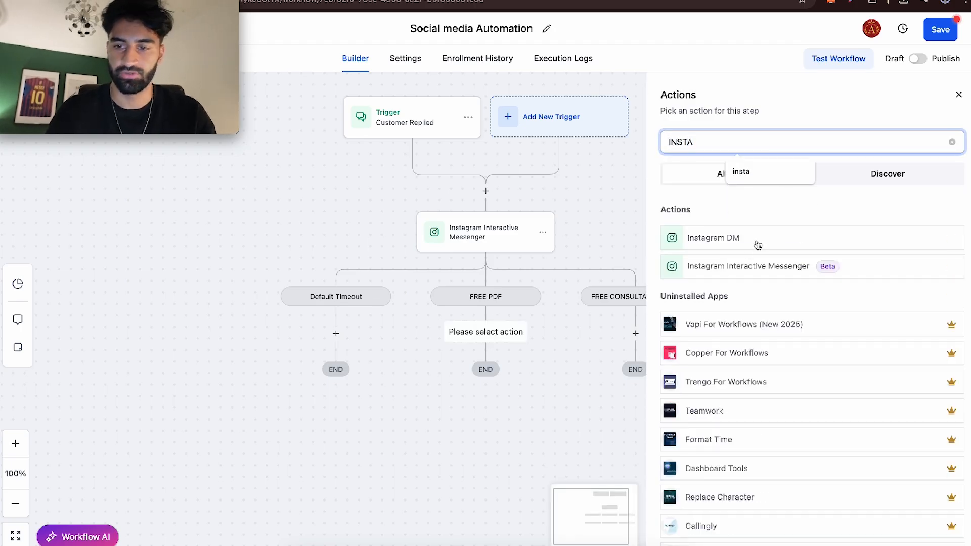
{"action": "left_click", "coordinate": [741, 265]}
{"action": "type", "text": "H"}
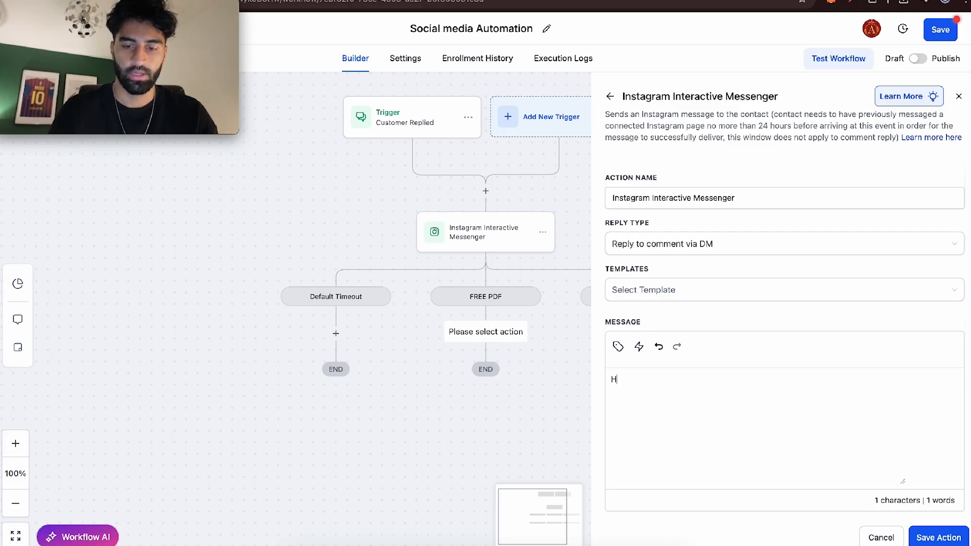
{"action": "key", "text": "BackSpace"}
{"action": "type", "text": "Pe"}
{"action": "type", "text": "rfect heres"}
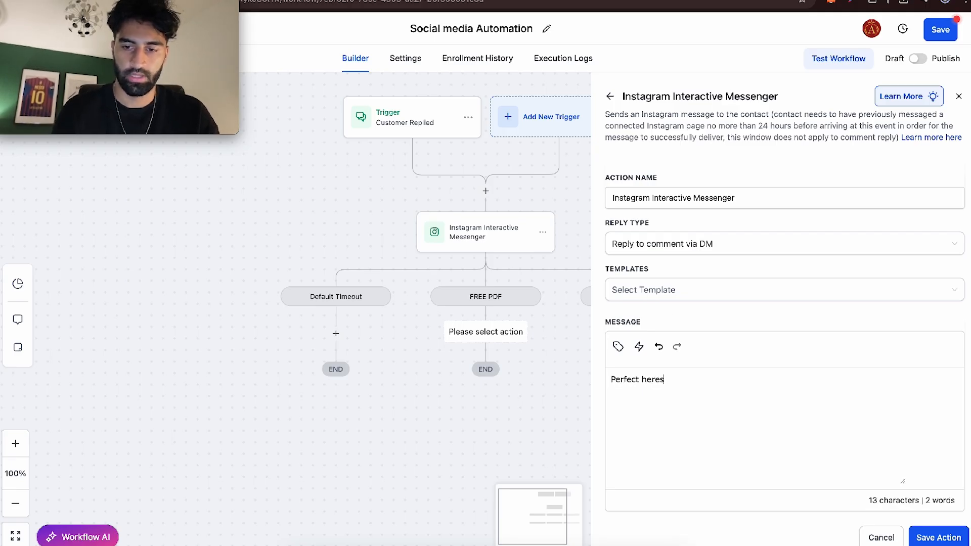
{"action": "type", "text": " the free pdf"}
- Add a "FREE PDF" button with the Open Website action, paste the booking widget URL as its link, and save the action
{"action": "scroll", "coordinate": [642, 431], "scroll_direction": "down", "scroll_amount": 6}
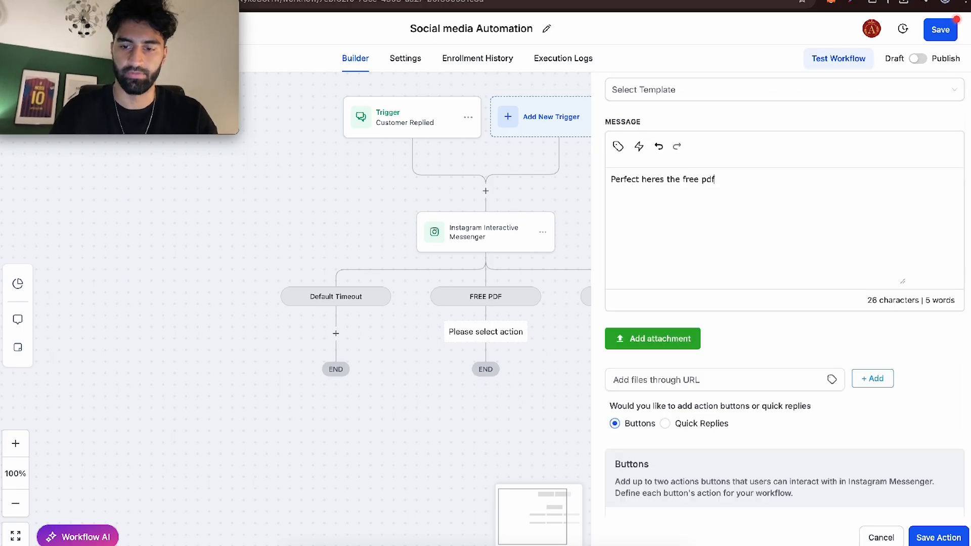
{"action": "left_click", "coordinate": [642, 431]}
{"action": "left_click", "coordinate": [644, 413]}
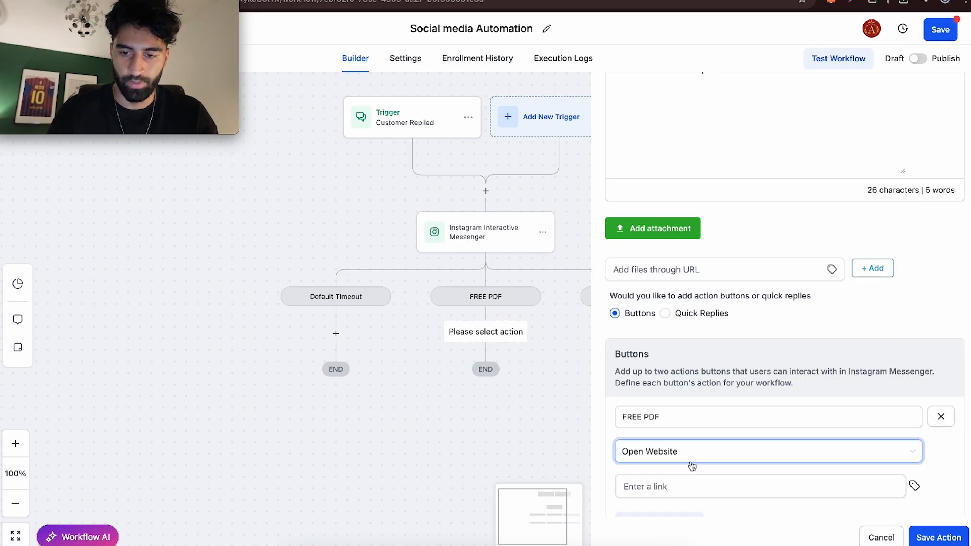
{"action": "scroll", "coordinate": [695, 479], "scroll_direction": "down", "scroll_amount": 1}
{"action": "scroll", "coordinate": [695, 481], "scroll_direction": "down", "scroll_amount": 2}
{"action": "left_click", "coordinate": [664, 367]}
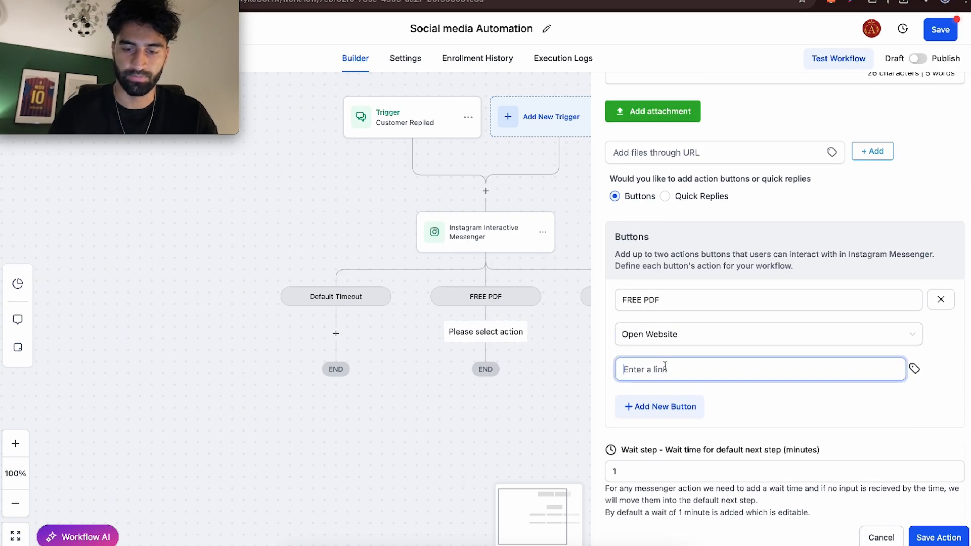
{"action": "type", "text": "FREE CONSULTATION LINK"}
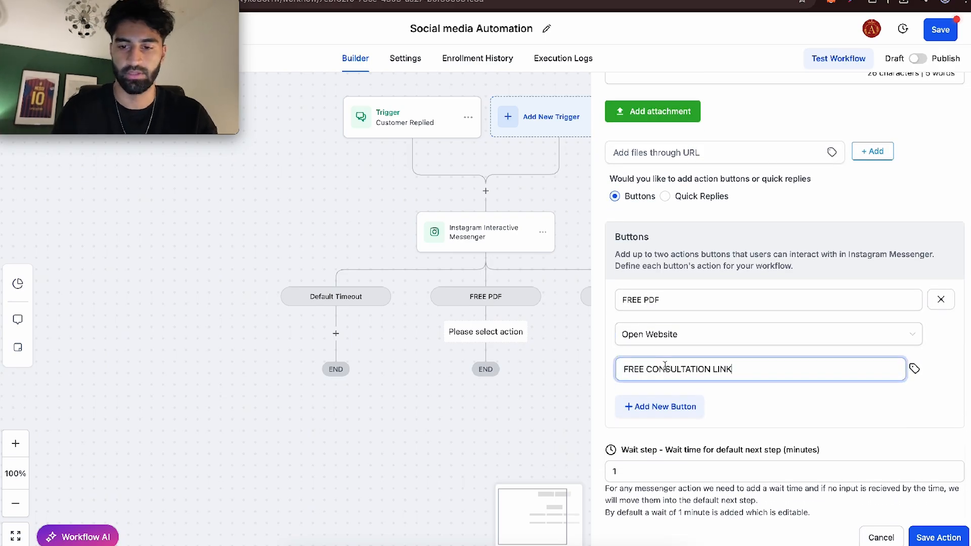
{"action": "key", "text": "ctrl+a"}
{"action": "key", "text": "ctrl+v"}
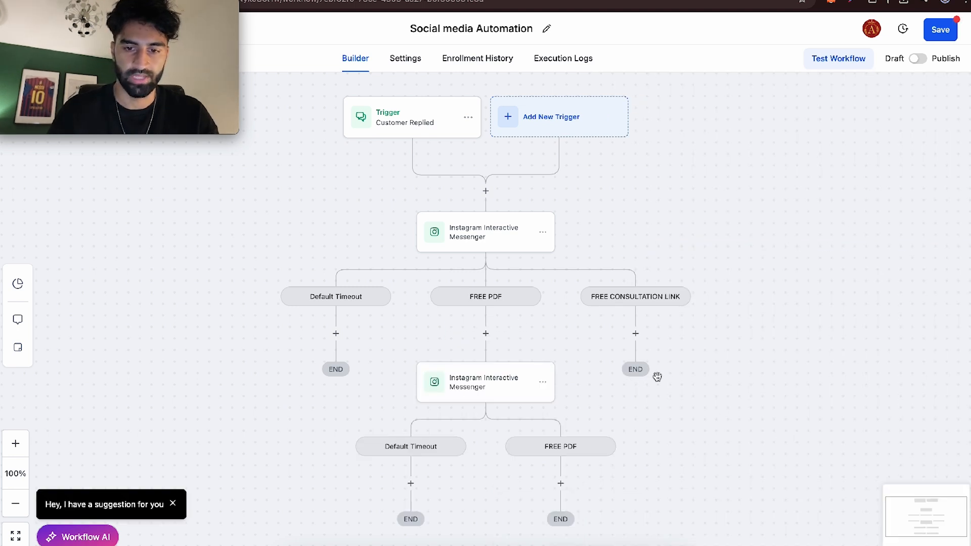
- Copy the FREE PDF branch's Instagram Interactive Messenger action into the FREE CONSULTATION LINK branch
{"action": "left_click", "coordinate": [536, 382]}
{"action": "mouse_move", "coordinate": [587, 428]}
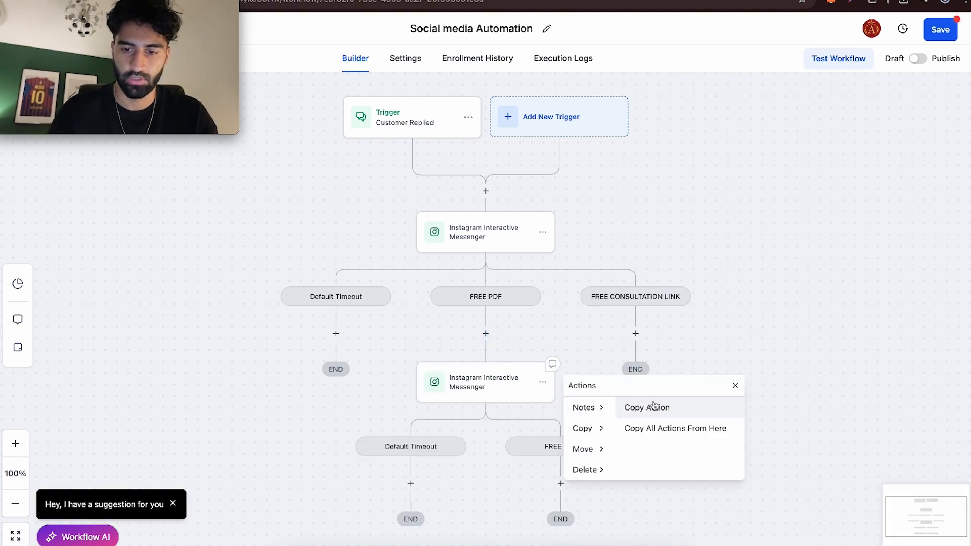
{"action": "left_click", "coordinate": [638, 405]}
{"action": "left_click", "coordinate": [640, 334]}
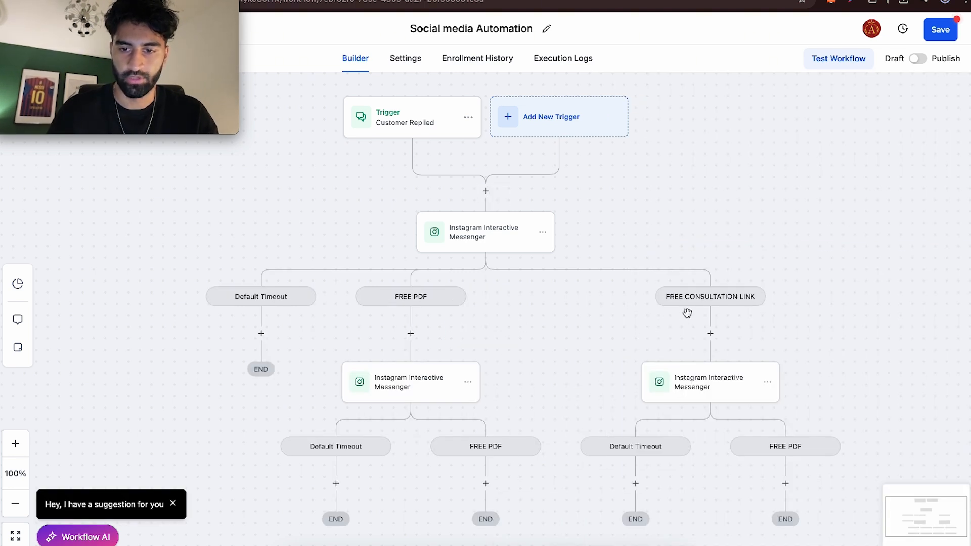
- Change the copied action's message to "Perfect heres the link for the FREE consultation"
{"action": "left_click", "coordinate": [711, 386]}
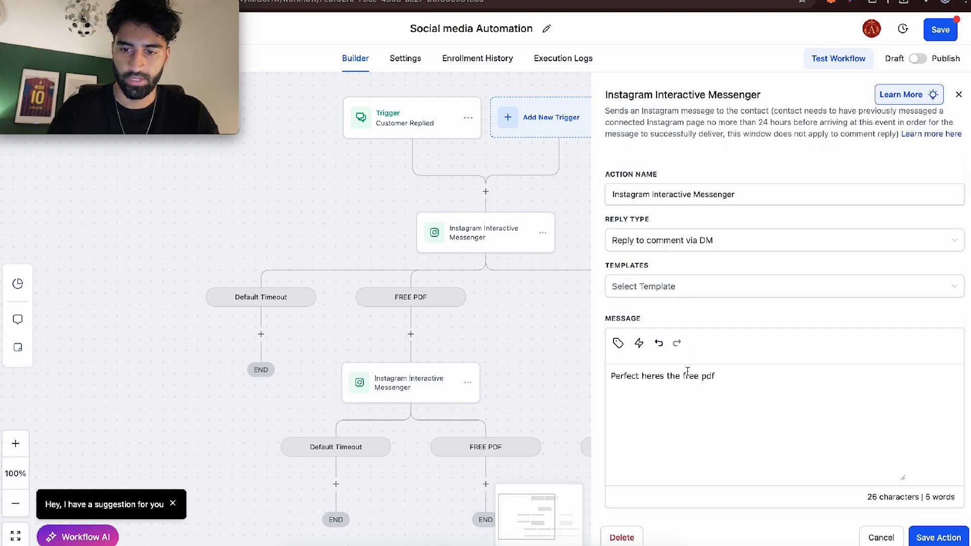
{"action": "left_click_drag", "start_coordinate": [717, 375], "coordinate": [685, 374]}
{"action": "type", "text": "link for the F"}
{"action": "type", "text": "REE donsultation"}
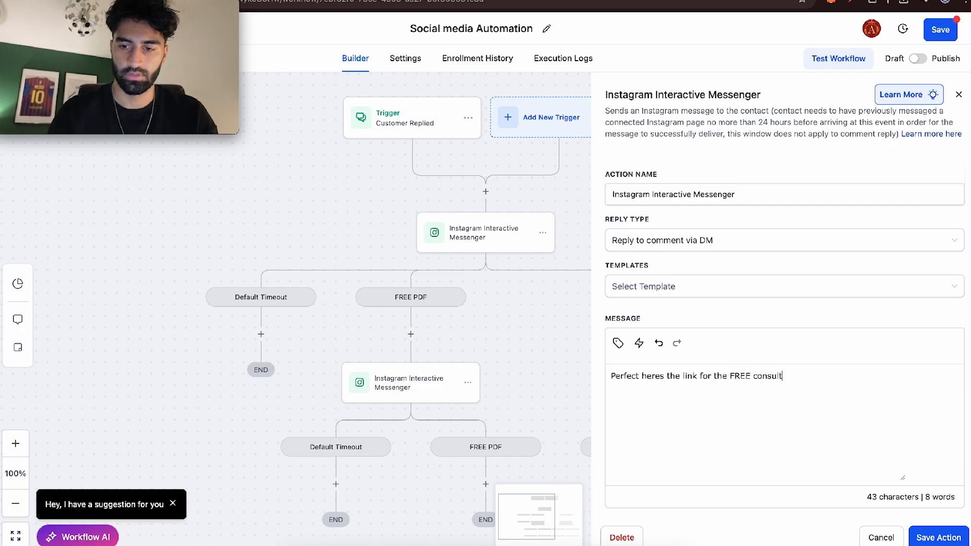
- Rename the copied message's button to "FREE Consultation Link", check its booking link, and save the action
{"action": "scroll", "coordinate": [656, 376], "scroll_direction": "down", "scroll_amount": 5}
{"action": "scroll", "coordinate": [656, 377], "scroll_direction": "down", "scroll_amount": 3}
{"action": "left_click", "coordinate": [666, 362]}
{"action": "key", "text": "alt+shift+Left"}
{"action": "key", "text": "alt+shift+Left"}
{"action": "double_click", "coordinate": [656, 361]}
{"action": "type", "text": "Consultat"}
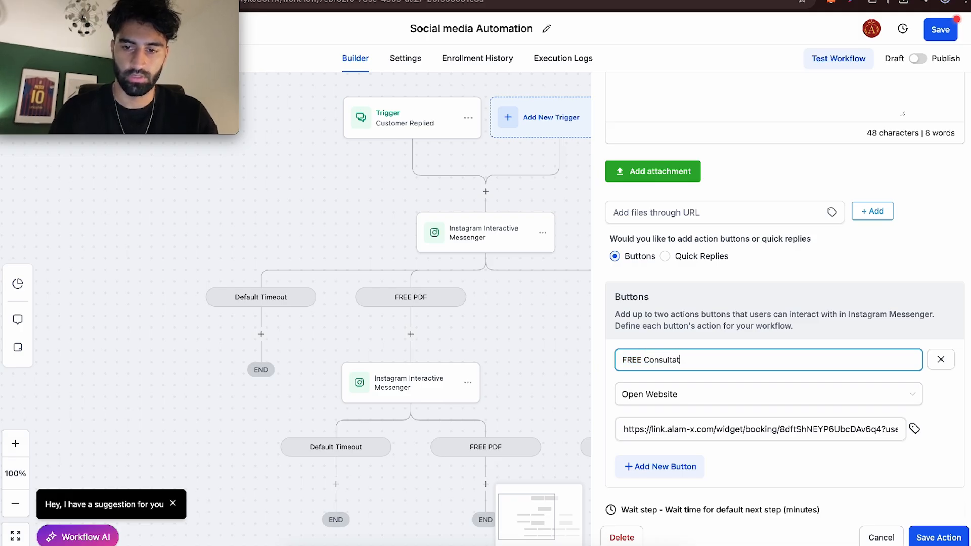
{"action": "left_click", "coordinate": [655, 427]}
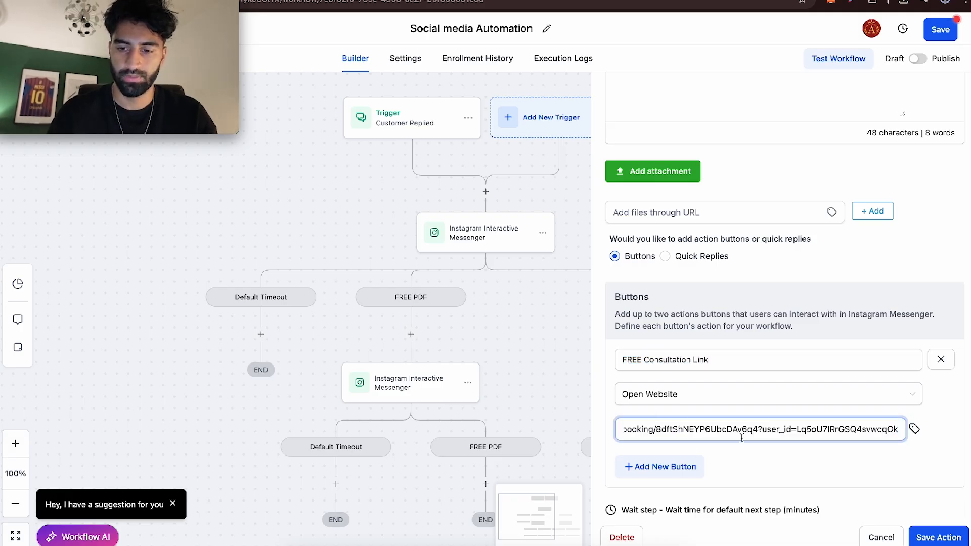
{"action": "scroll", "coordinate": [829, 478], "scroll_direction": "down", "scroll_amount": 3}
{"action": "left_click", "coordinate": [939, 537]}
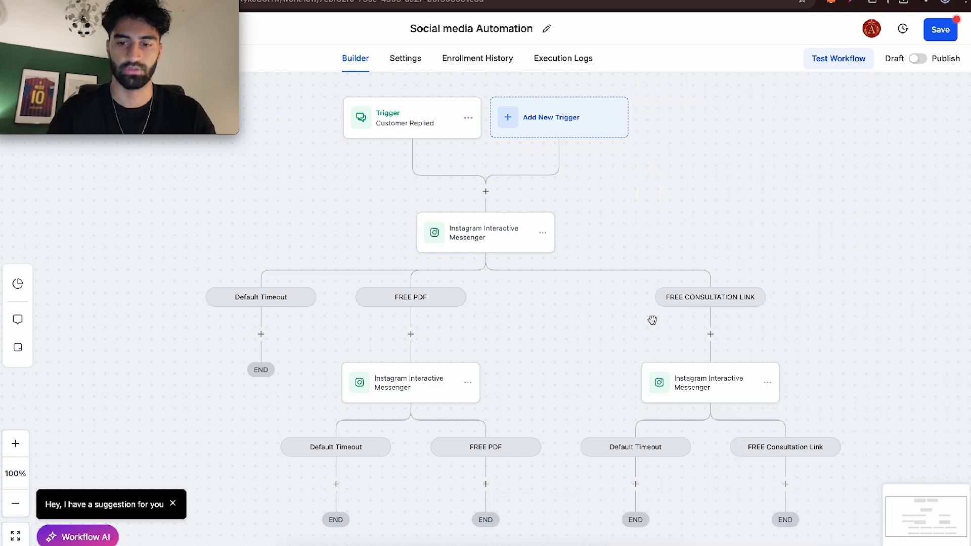
- Add an Instagram DM action under the FREE PDF button branch with the message "Hope you enjoy the PDF" and save it
{"action": "scroll", "coordinate": [459, 282], "scroll_direction": "down", "scroll_amount": 2}
{"action": "scroll", "coordinate": [460, 284], "scroll_direction": "right", "scroll_amount": 1}
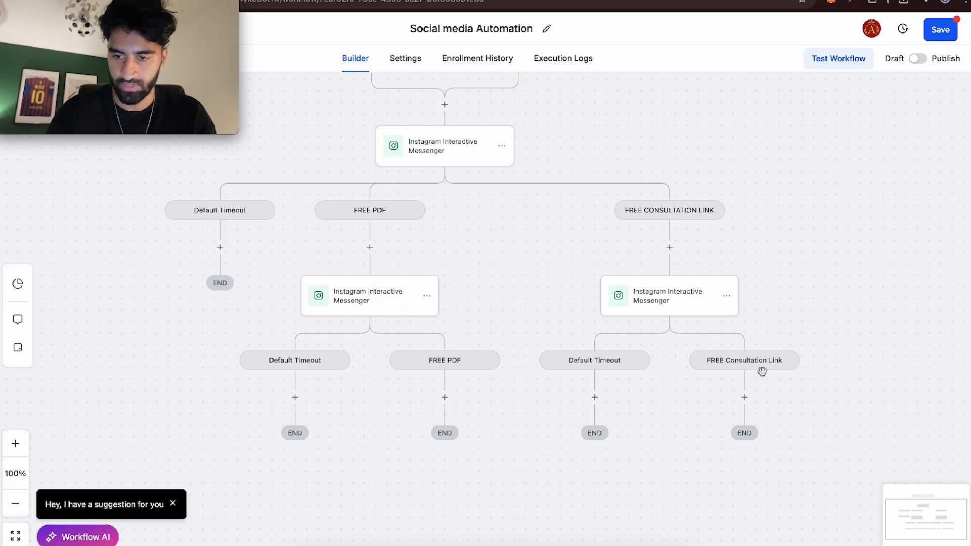
{"action": "left_click", "coordinate": [444, 397]}
{"action": "type", "text": "insta"}
{"action": "left_click", "coordinate": [723, 244]}
{"action": "type", "text": "Hope you en"}
{"action": "type", "text": "joy the"}
{"action": "key", "text": "BackSpace"}
{"action": "key", "text": "BackSpace"}
{"action": "type", "text": "y the P"}
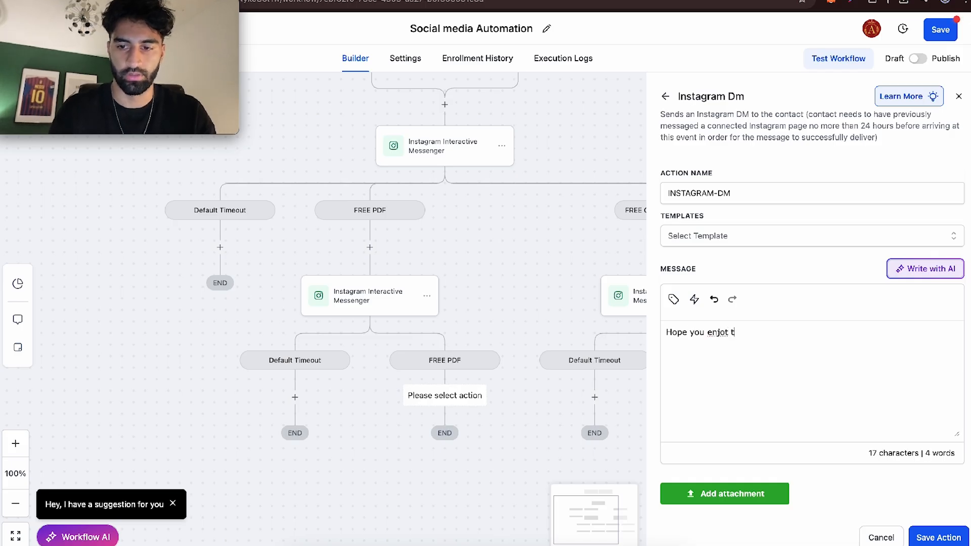
{"action": "left_click", "coordinate": [579, 369]}
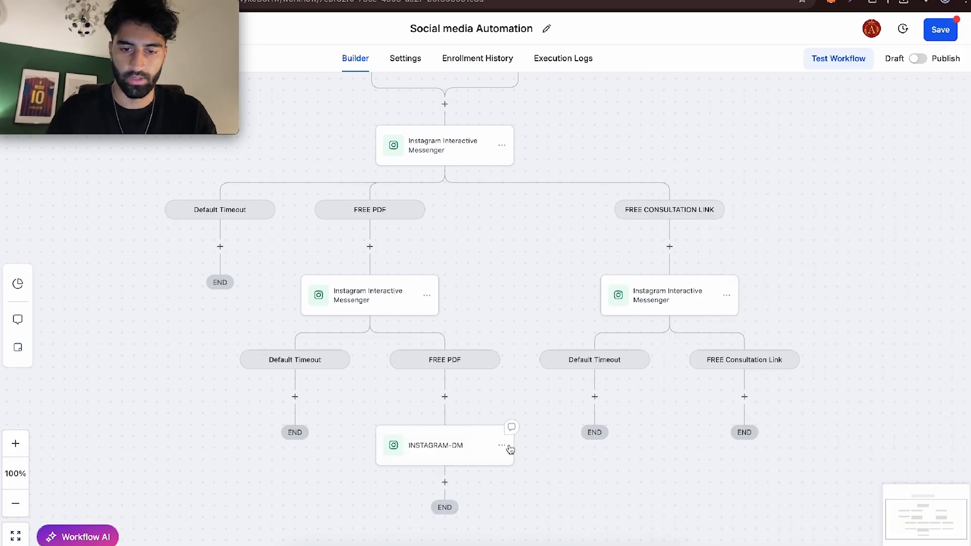
- Copy the Instagram DM action under the FREE Consultation Link branch and replace its message with one beginning "Looking forward to meeting"
{"action": "left_click", "coordinate": [510, 449]}
{"action": "key", "text": "ctrl+a"}
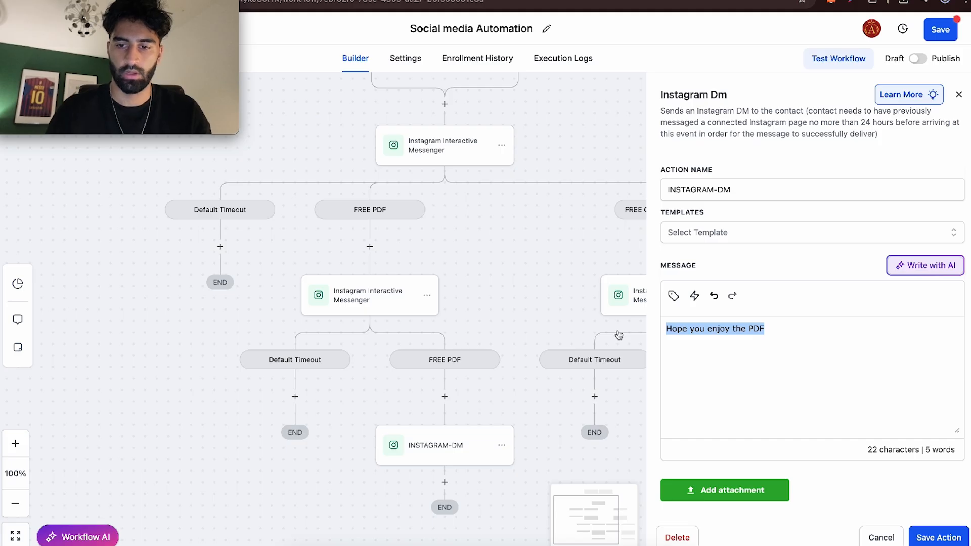
{"action": "type", "text": "Looking forward to meeting y"}
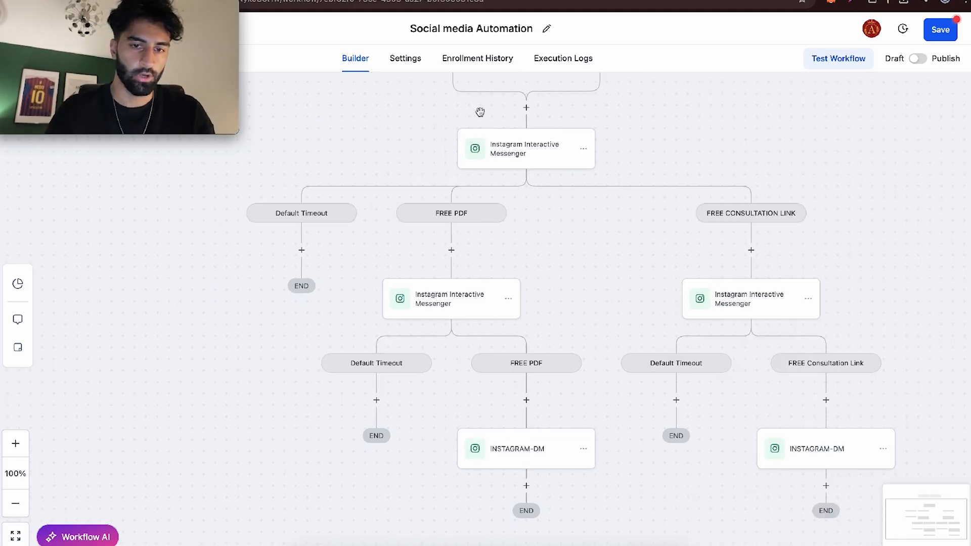
- Copy all actions from the first Instagram Interactive Messenger onward into its Default Timeout branch
{"action": "scroll", "coordinate": [458, 174], "scroll_direction": "up", "scroll_amount": 2}
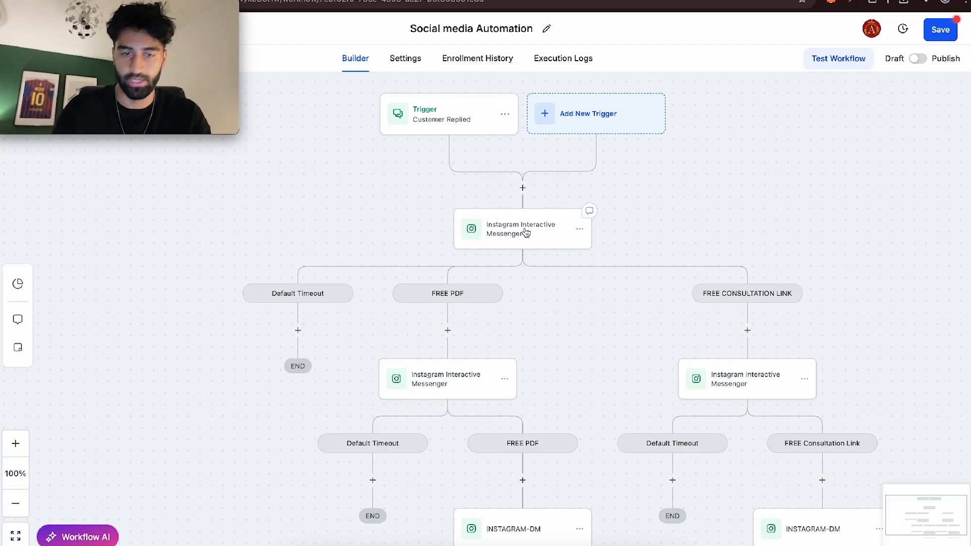
{"action": "left_click", "coordinate": [580, 229]}
{"action": "mouse_move", "coordinate": [618, 276]}
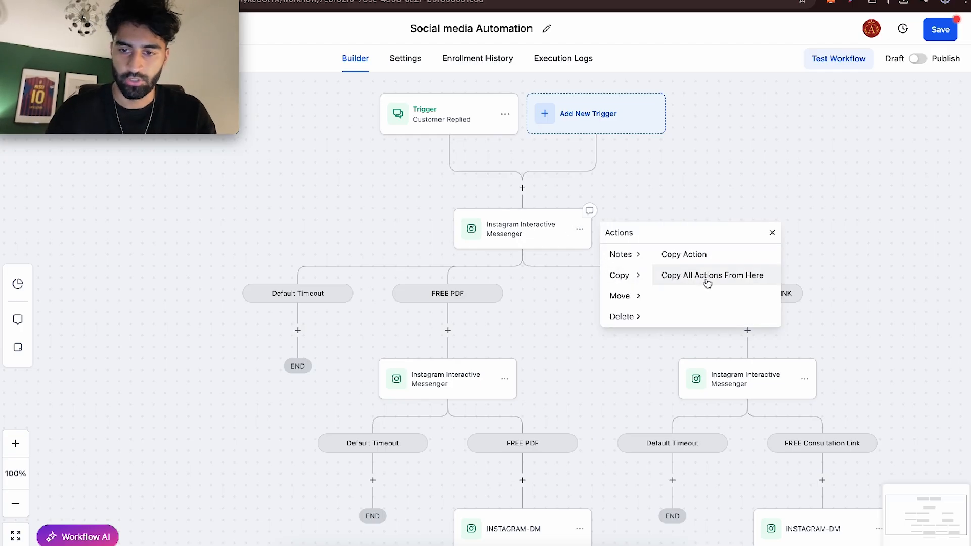
{"action": "left_click", "coordinate": [708, 275]}
{"action": "left_click", "coordinate": [303, 337]}
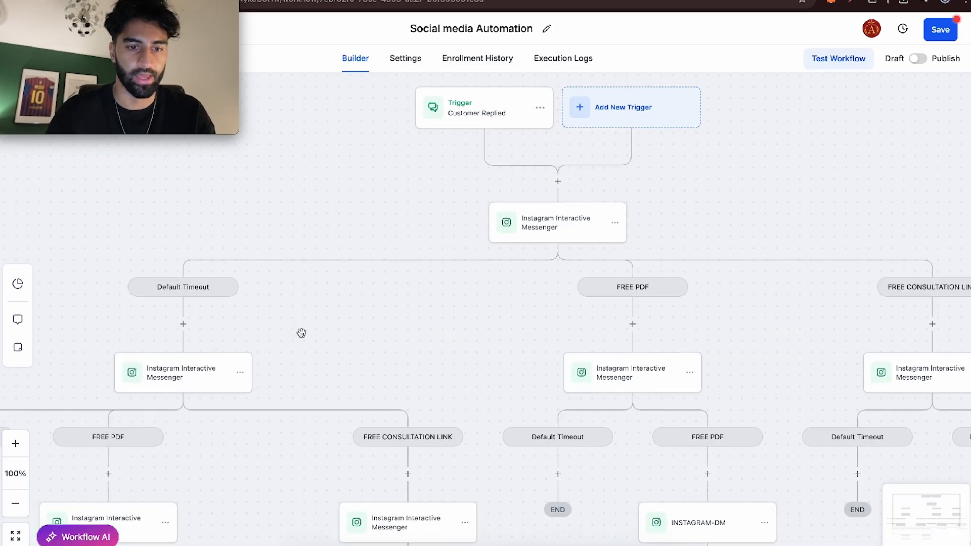
- Reword the Default Timeout message's opening to "Hey not sure if my last dm got caught up, but my" before "would you like the FREE PDF"
{"action": "left_click", "coordinate": [369, 334]}
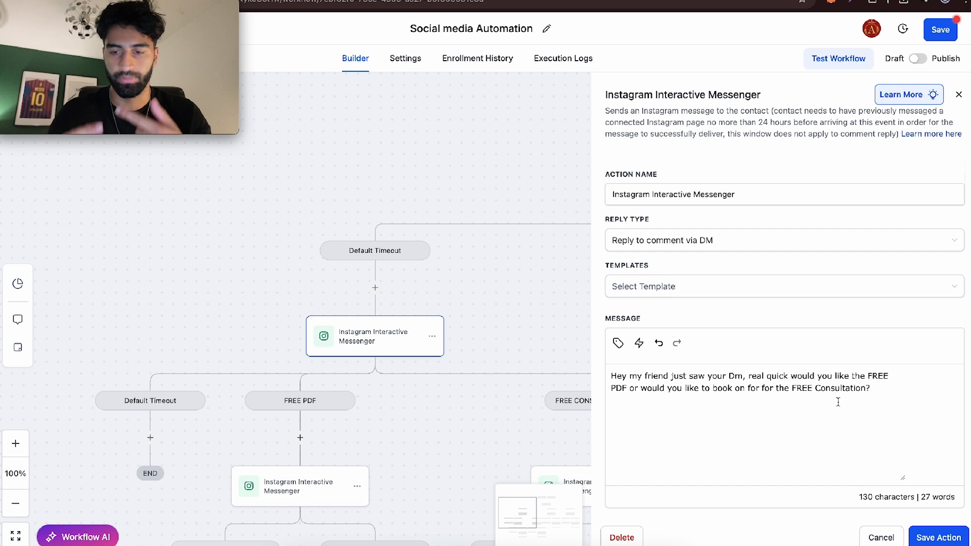
{"action": "left_click_drag", "start_coordinate": [876, 397], "coordinate": [626, 375]}
{"action": "left_click", "coordinate": [627, 375]}
{"action": "type", "text": "not sure if"}
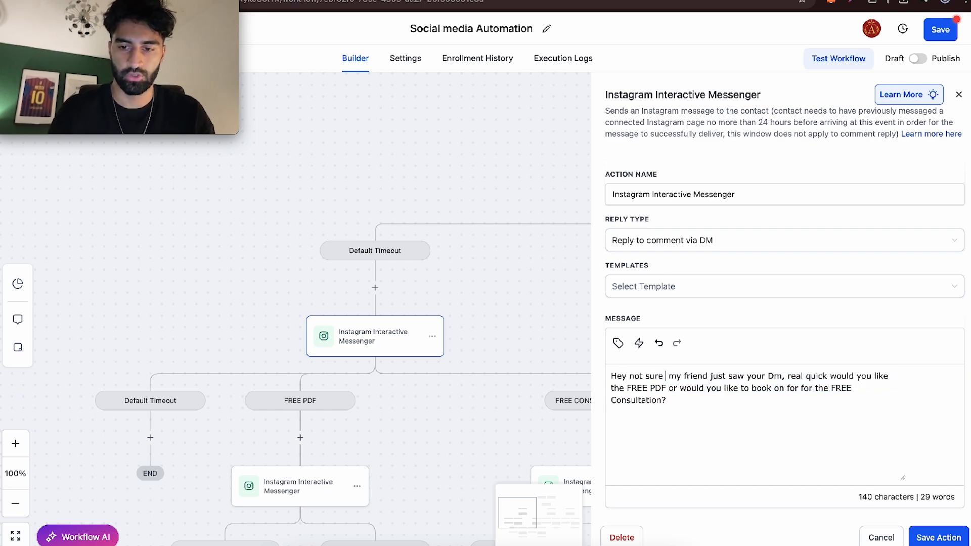
{"action": "type", "text": " my last"}
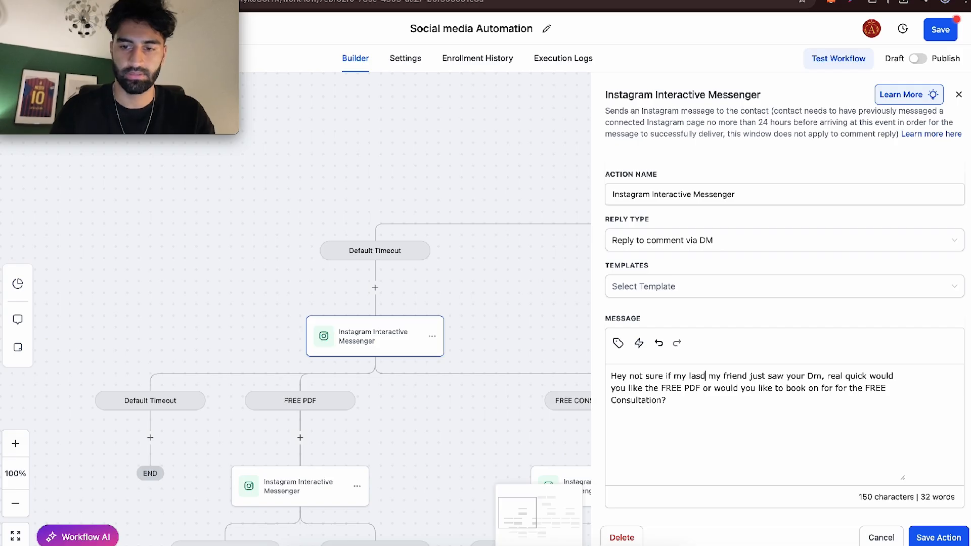
{"action": "type", "text": " dm got caught"}
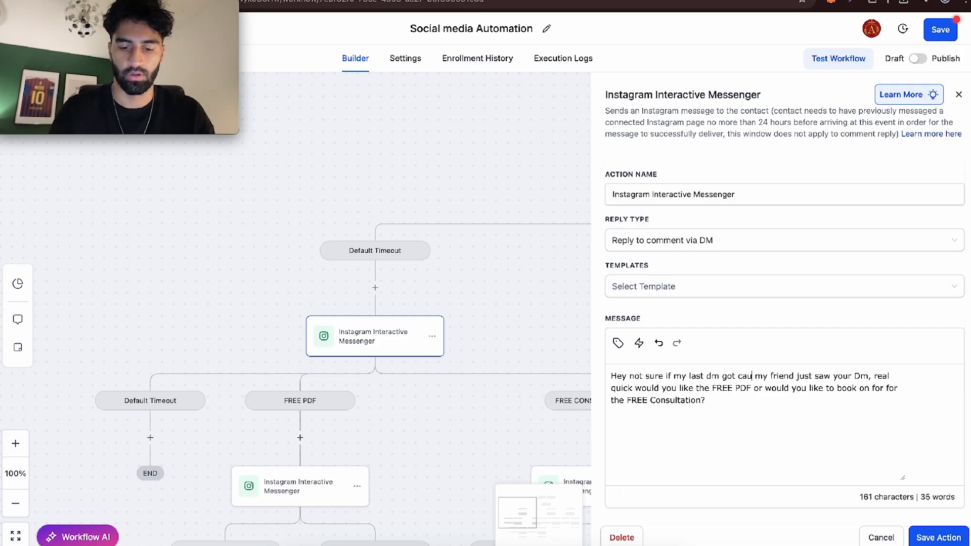
{"action": "type", "text": " up, but"}
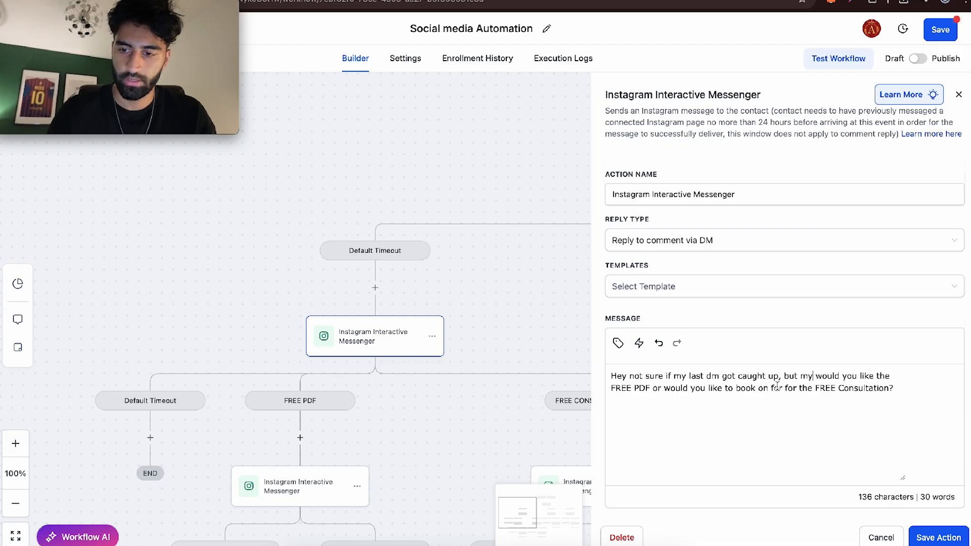
- Save the Default Timeout message action and publish the Social media Automation workflow
{"action": "scroll", "coordinate": [761, 386], "scroll_direction": "down", "scroll_amount": 2}
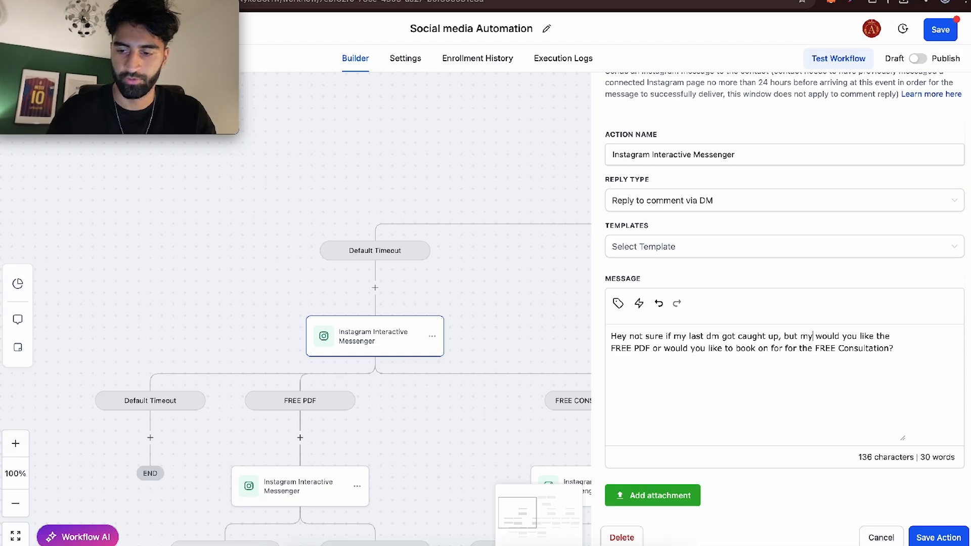
{"action": "left_click", "coordinate": [941, 537]}
{"action": "scroll", "coordinate": [434, 357], "scroll_direction": "down", "scroll_amount": 2}
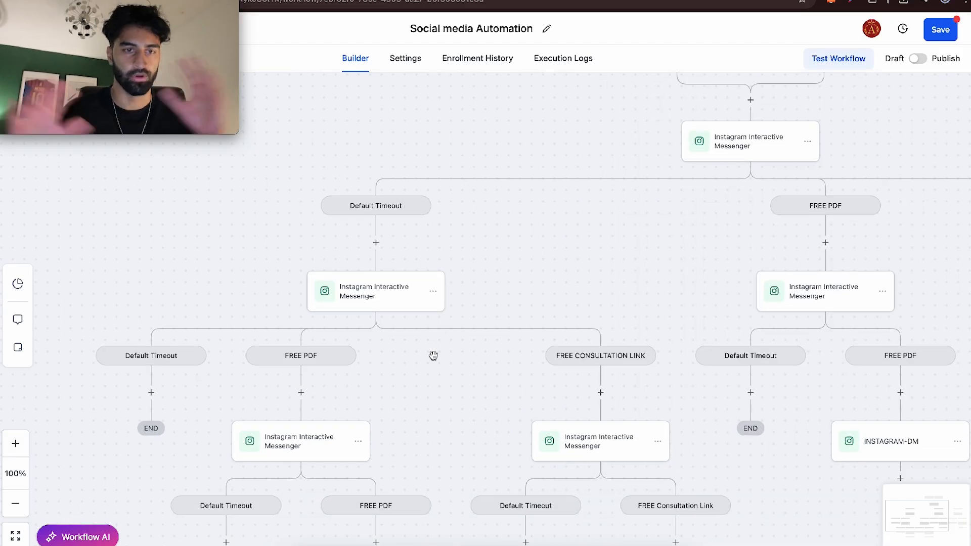
{"action": "left_click", "coordinate": [917, 58]}
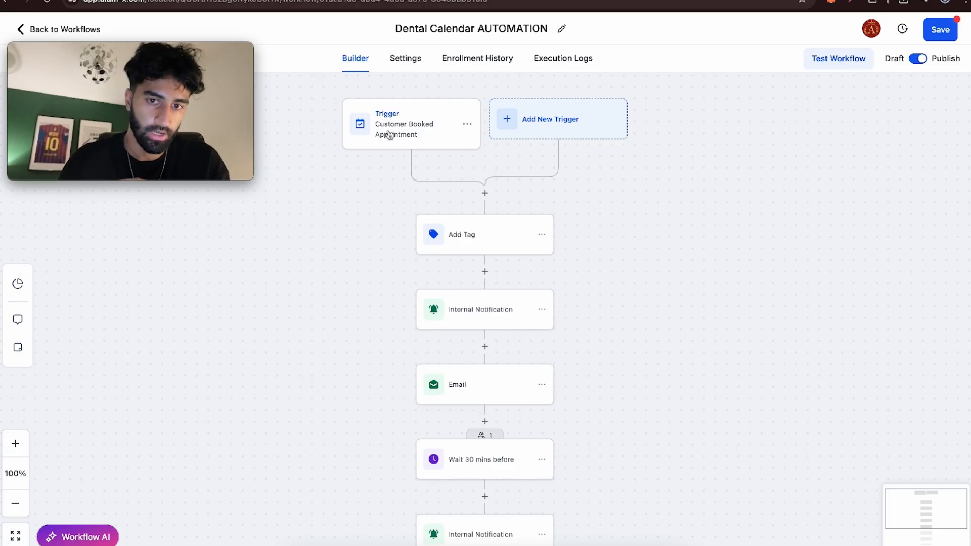
- Review the Dental Calendar AUTOMATION sequence and the wait-type options of its "Wait 30 mins before" action
{"action": "scroll", "coordinate": [479, 283], "scroll_direction": "down", "scroll_amount": 1}
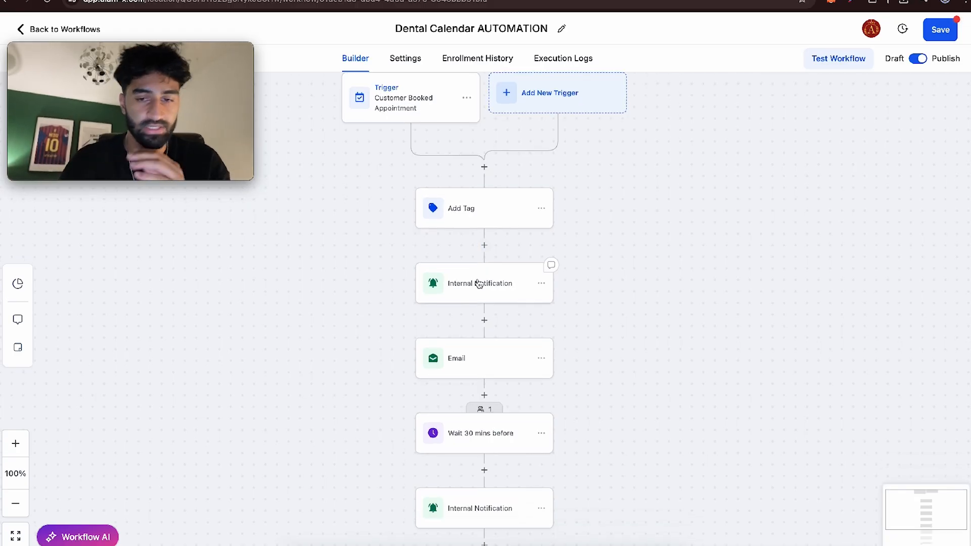
{"action": "scroll", "coordinate": [478, 283], "scroll_direction": "down", "scroll_amount": 2}
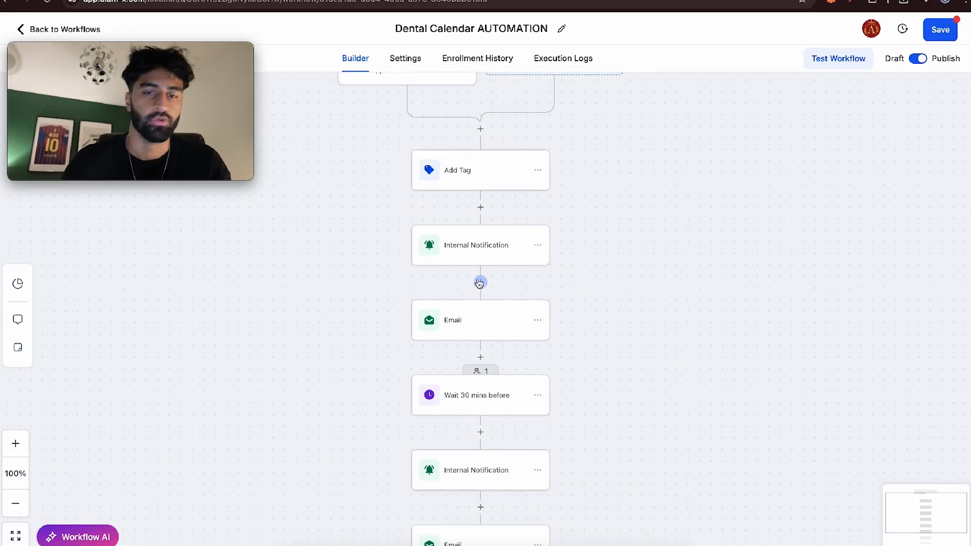
{"action": "scroll", "coordinate": [459, 334], "scroll_direction": "down", "scroll_amount": 2}
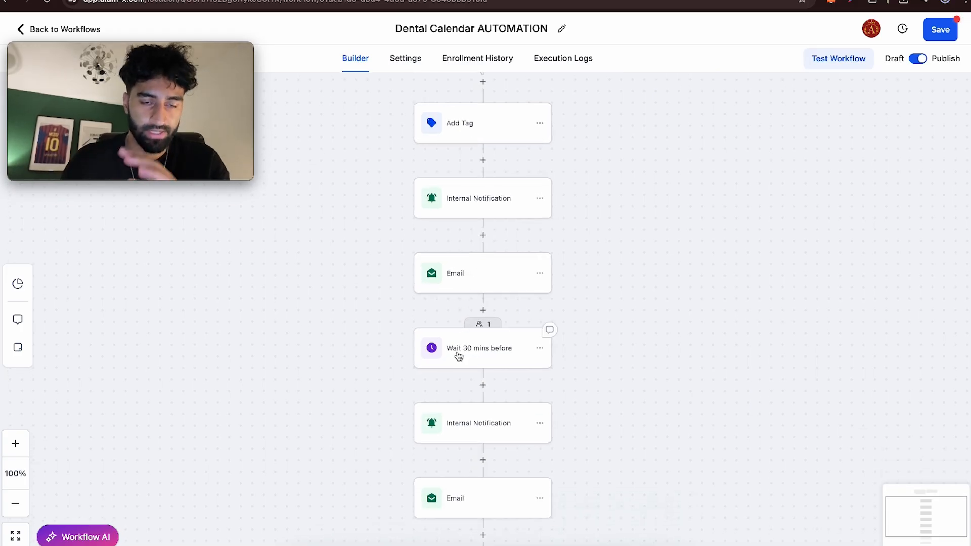
{"action": "left_click", "coordinate": [456, 353]}
{"action": "left_click", "coordinate": [544, 217]}
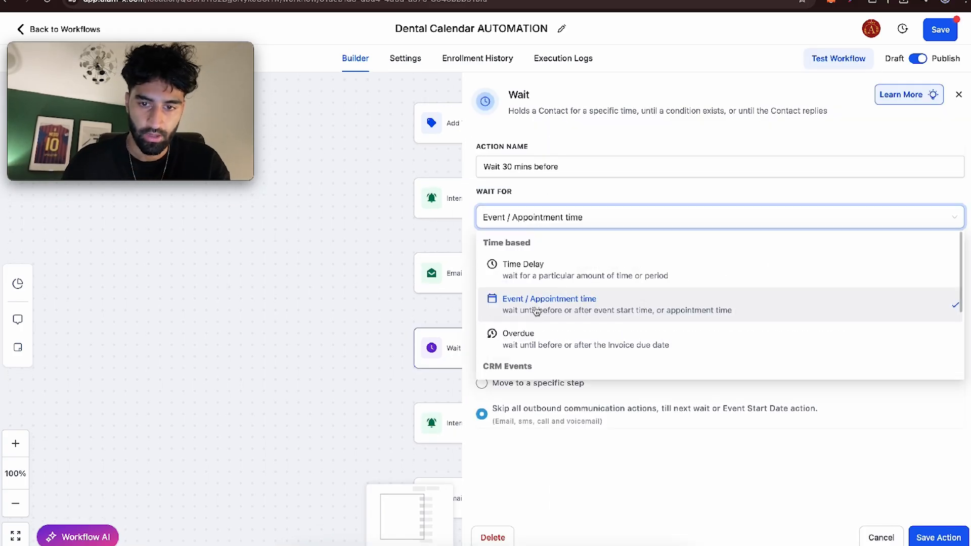
- Keep the "Wait 30 mins before" action set to Event / Appointment time and save it
{"action": "left_click", "coordinate": [533, 309]}
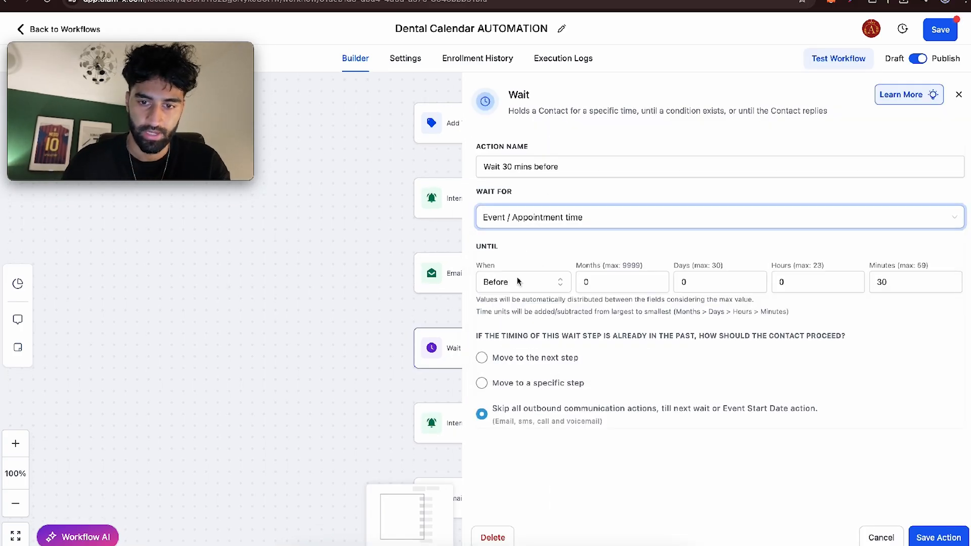
{"action": "left_click", "coordinate": [925, 537]}
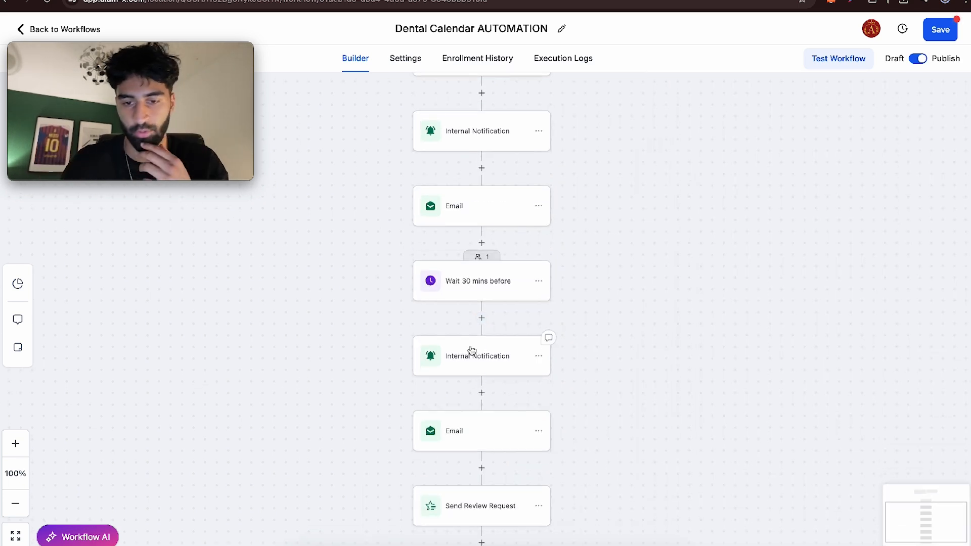
- Insert a Wait action between the last Email and Send Review Request actions
{"action": "scroll", "coordinate": [472, 350], "scroll_direction": "down", "scroll_amount": 2}
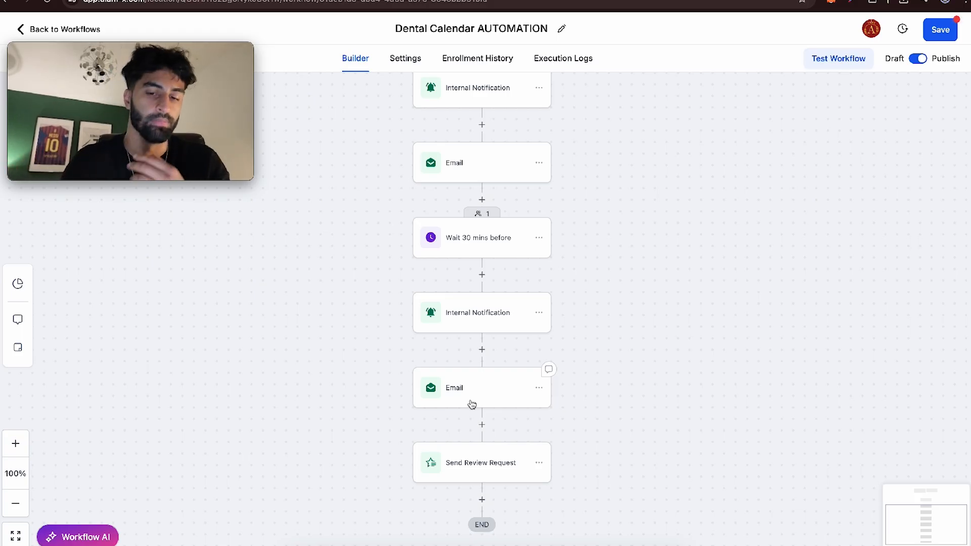
{"action": "scroll", "coordinate": [471, 403], "scroll_direction": "down", "scroll_amount": 3}
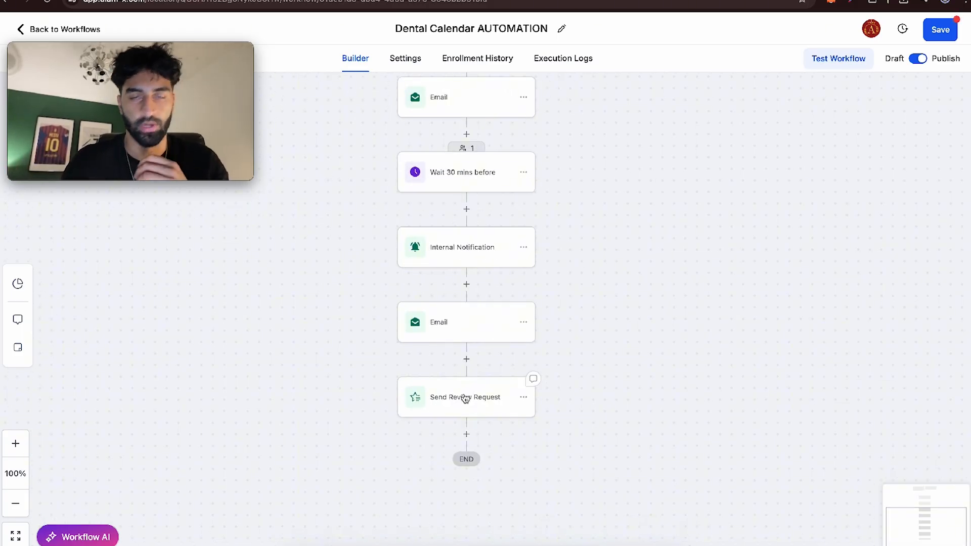
{"action": "left_click", "coordinate": [466, 359]}
{"action": "type", "text": "wait"}
{"action": "left_click", "coordinate": [688, 238]}
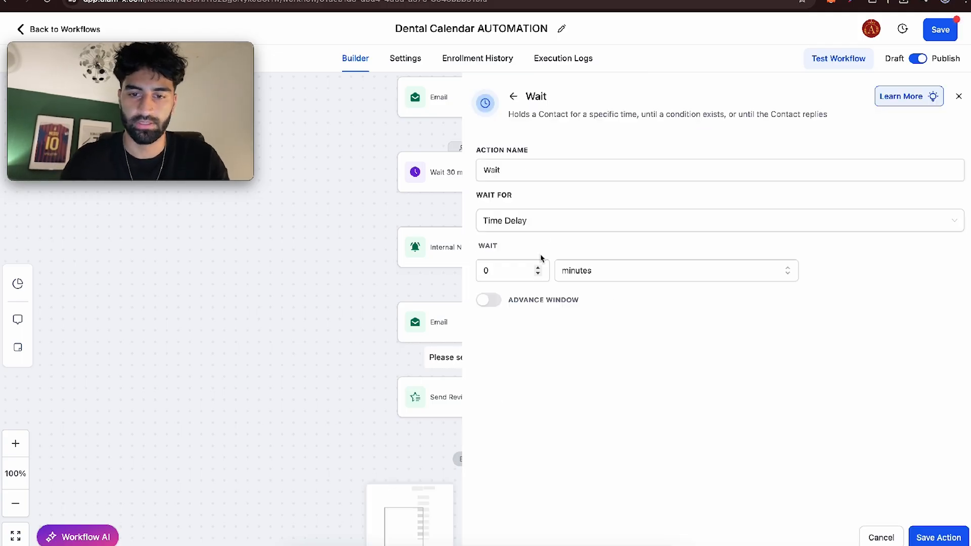
- Configure the new Wait action for Event / Appointment time, 1 day after, and save it
{"action": "left_click", "coordinate": [540, 223]}
{"action": "left_click", "coordinate": [541, 276]}
{"action": "left_click", "coordinate": [523, 291]}
{"action": "left_click", "coordinate": [520, 313]}
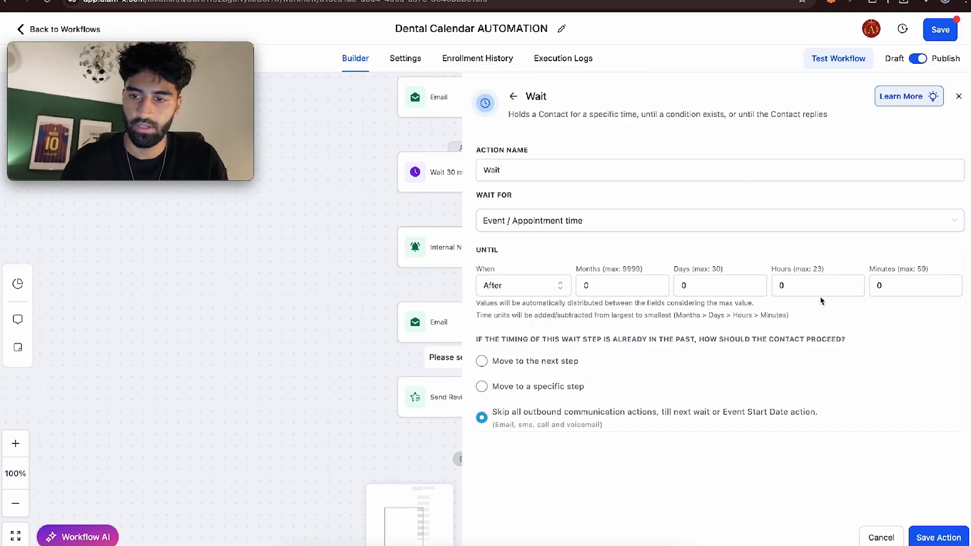
{"action": "left_click", "coordinate": [731, 286]}
{"action": "key", "text": "BackSpace"}
{"action": "type", "text": "1"}
{"action": "left_click", "coordinate": [929, 537]}
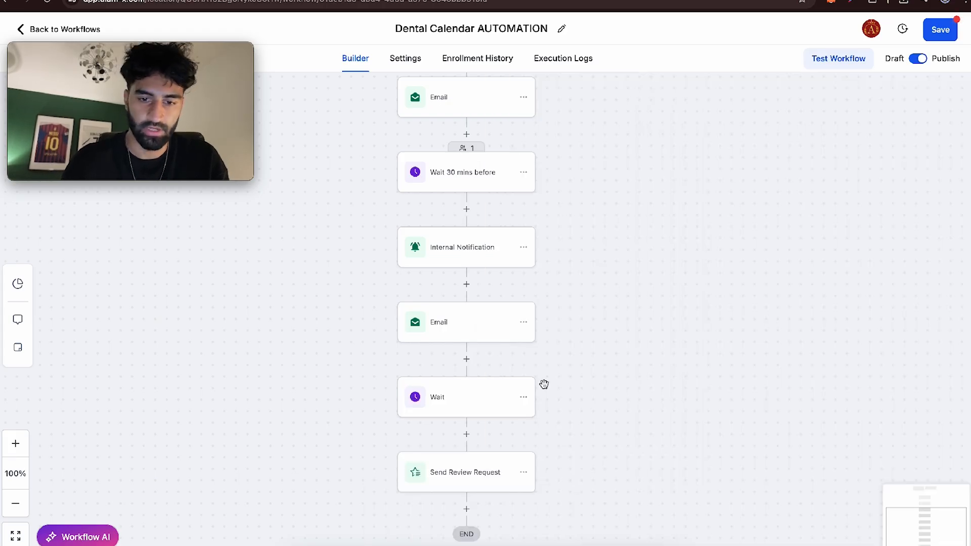
- Rename the new Wait action to "Wait 1 day after consultation" and save it
{"action": "left_click", "coordinate": [472, 396]}
{"action": "left_click", "coordinate": [595, 170]}
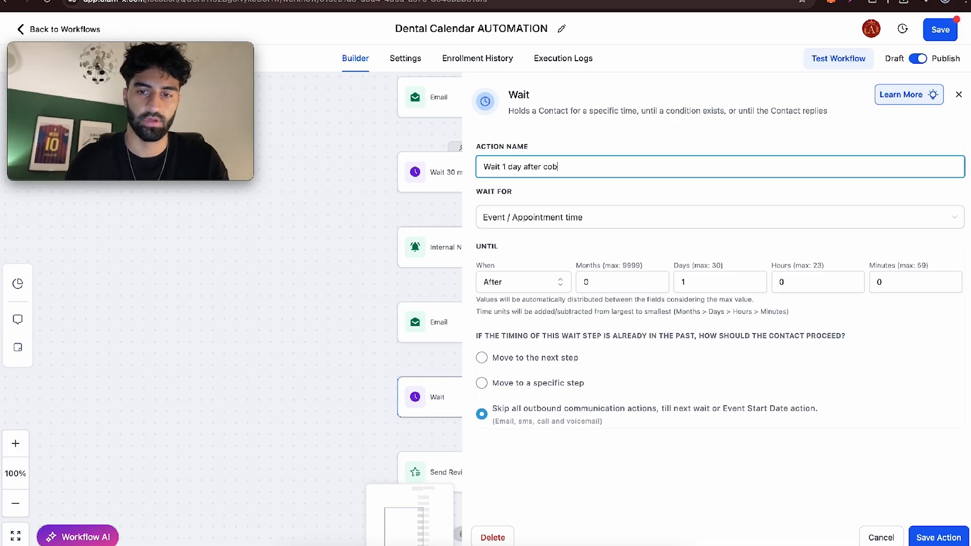
{"action": "type", "text": "1 day after consultation"}
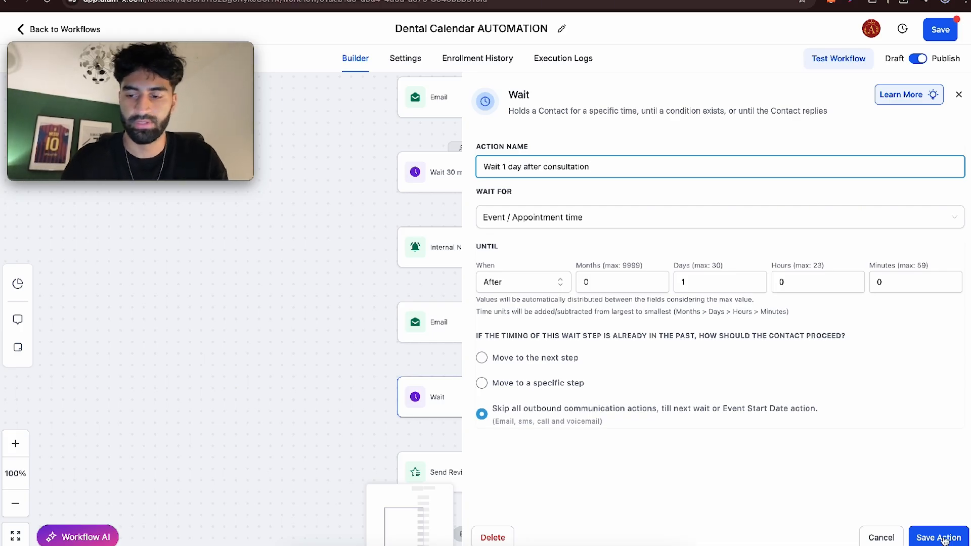
{"action": "left_click", "coordinate": [938, 537]}
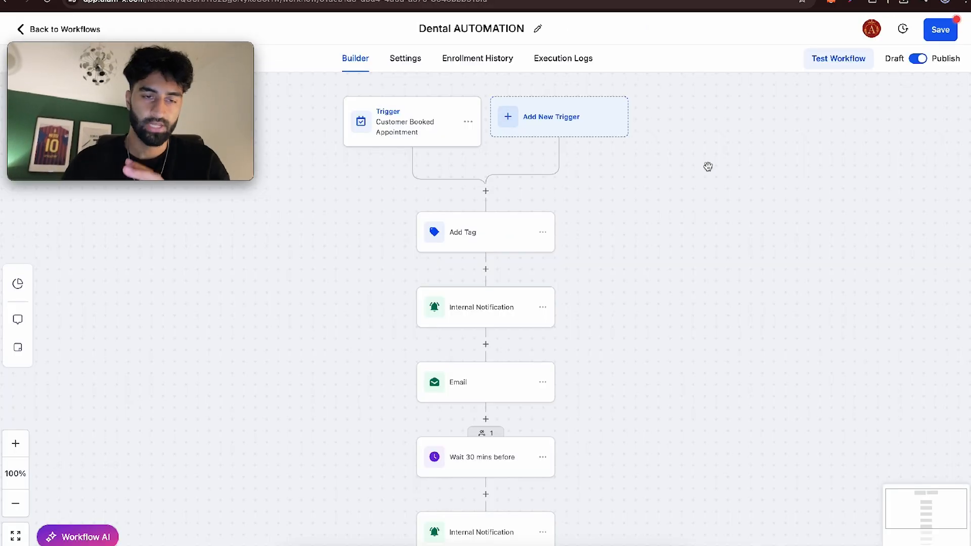
- Examine the tag assigned by the Add Tag action in the Dental AUTOMATION workflow
{"action": "left_click", "coordinate": [476, 237]}
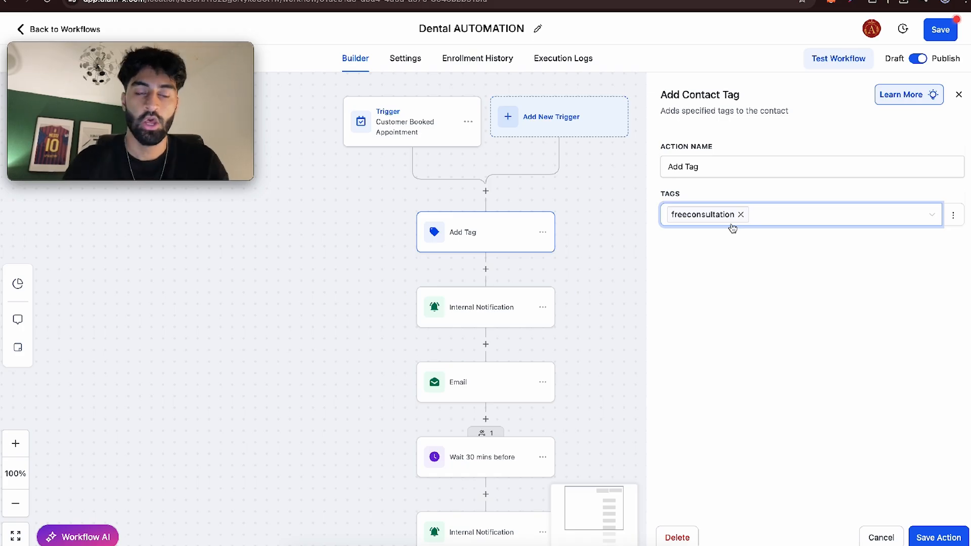
{"action": "left_click", "coordinate": [639, 240]}
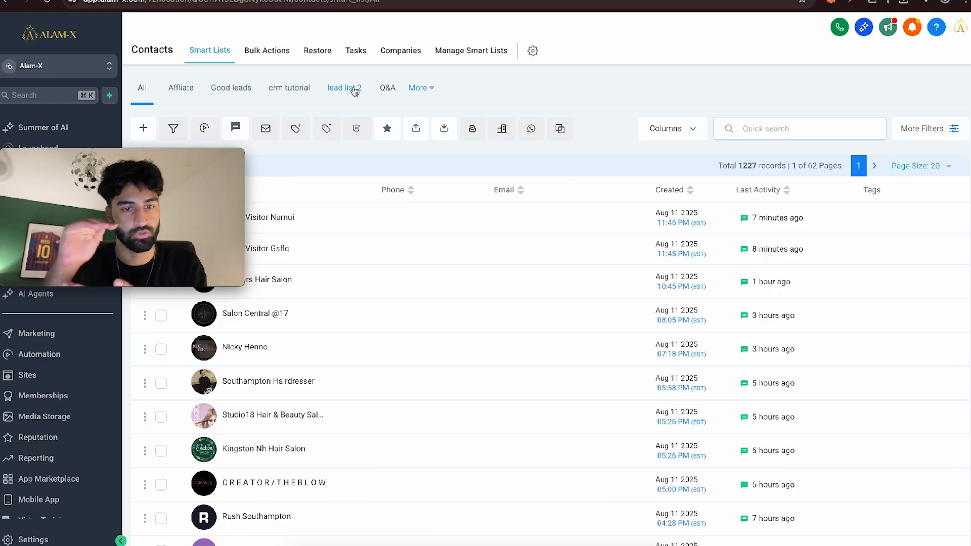
- Filter the contacts to those whose tag is "freeconsultation"
{"action": "left_click", "coordinate": [939, 130]}
{"action": "left_click", "coordinate": [818, 383]}
{"action": "left_click", "coordinate": [791, 173]}
{"action": "scroll", "coordinate": [800, 263], "scroll_direction": "down", "scroll_amount": 5}
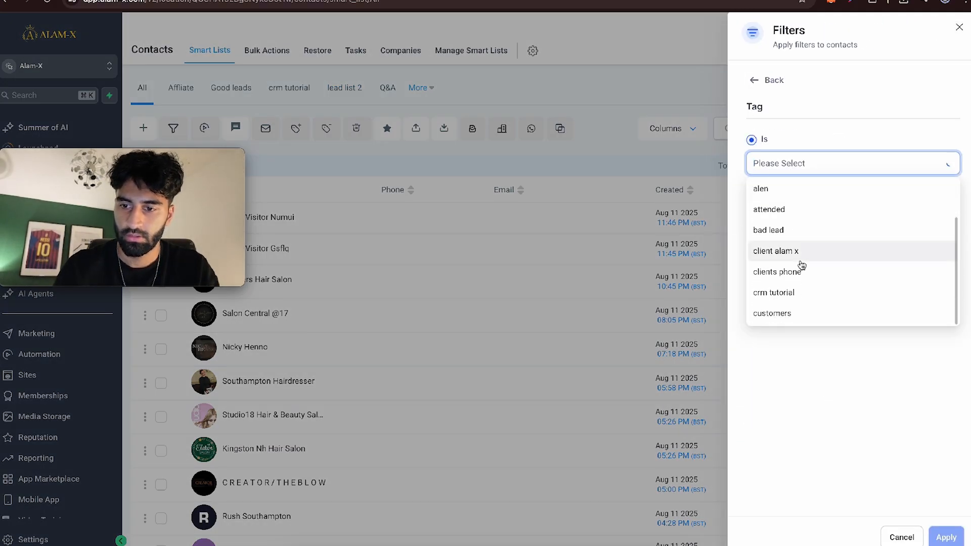
{"action": "left_click", "coordinate": [797, 228]}
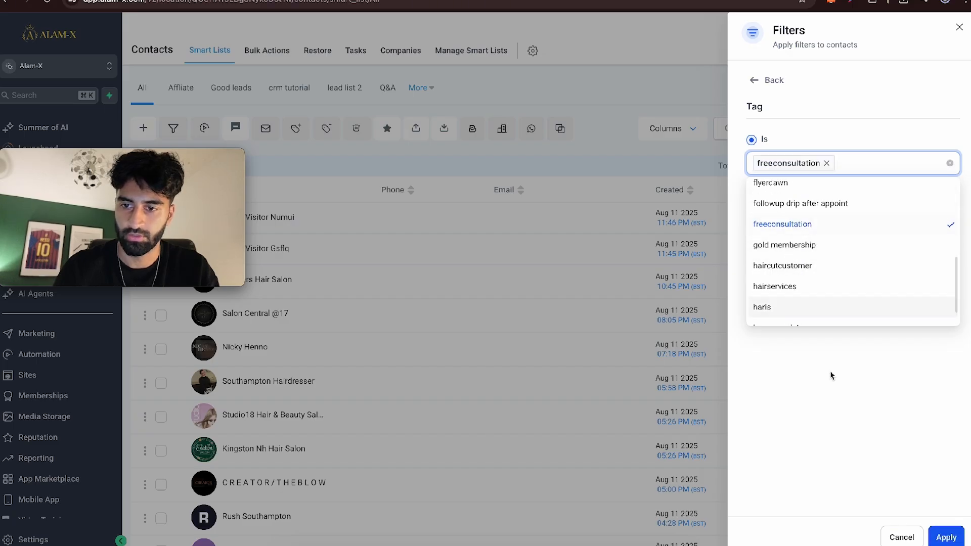
{"action": "left_click", "coordinate": [828, 369]}
{"action": "left_click", "coordinate": [946, 537]}
- Save the filtered contacts as a smart list named "FREE CONSULTATION CUSTOMERS"
{"action": "left_click", "coordinate": [873, 535]}
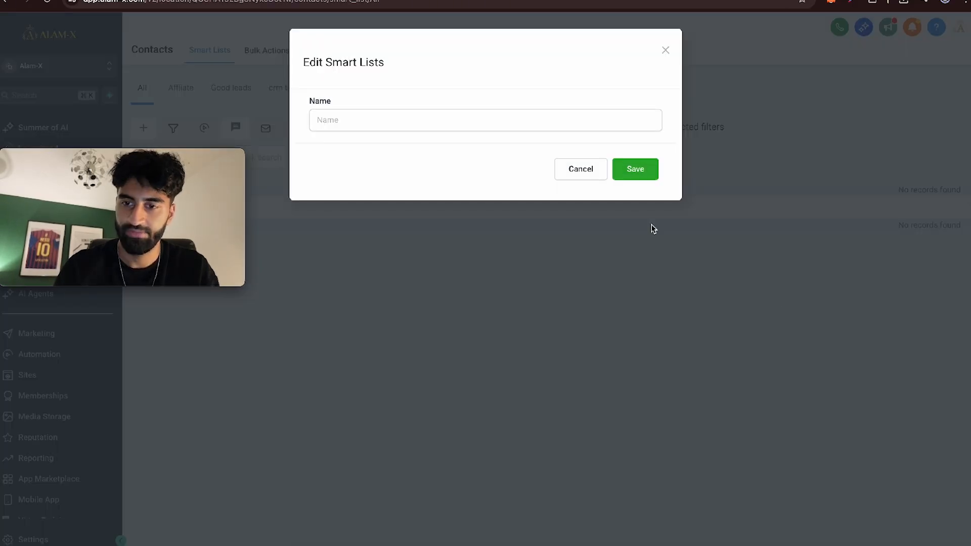
{"action": "left_click", "coordinate": [423, 120]}
{"action": "type", "text": "FREE CONSULTATION"}
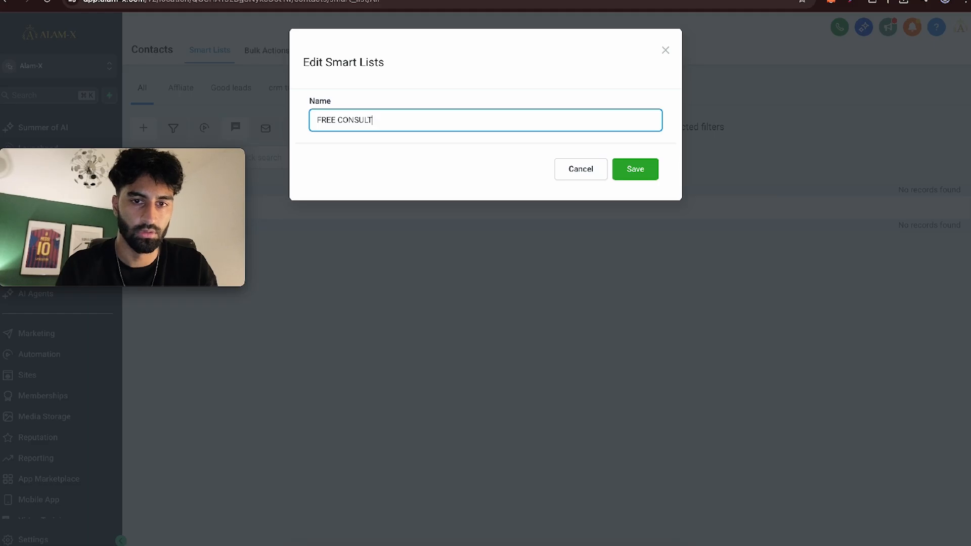
{"action": "type", "text": " CUSTOMERS"}
{"action": "left_click", "coordinate": [635, 169]}
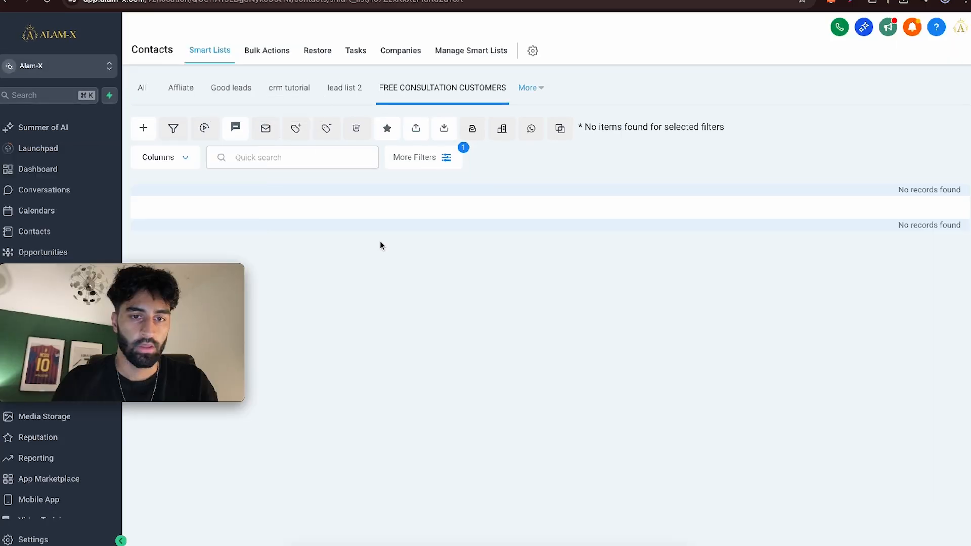
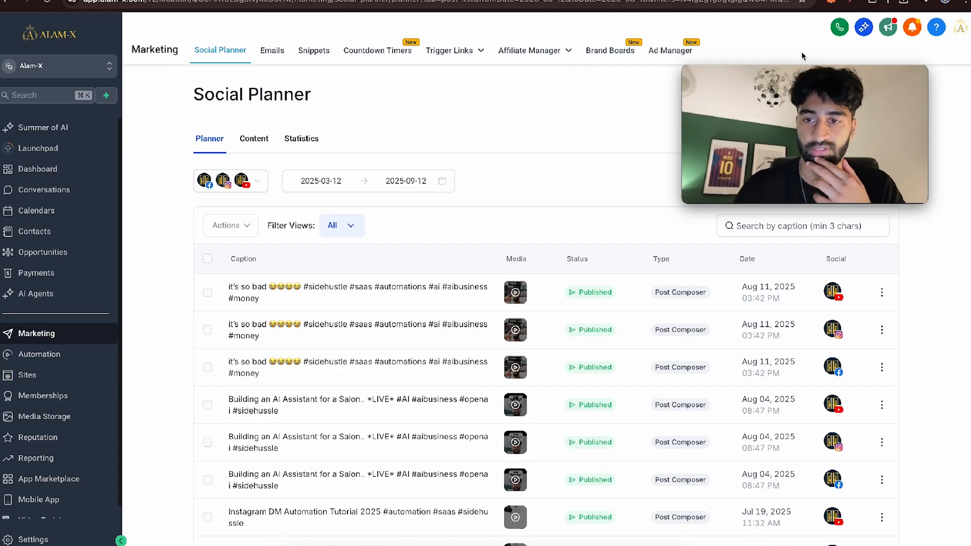
- Start a new social post and review the Facebook, Instagram and YouTube accounts selected for publishing
{"action": "left_click", "coordinate": [877, 96]}
{"action": "left_click", "coordinate": [862, 120]}
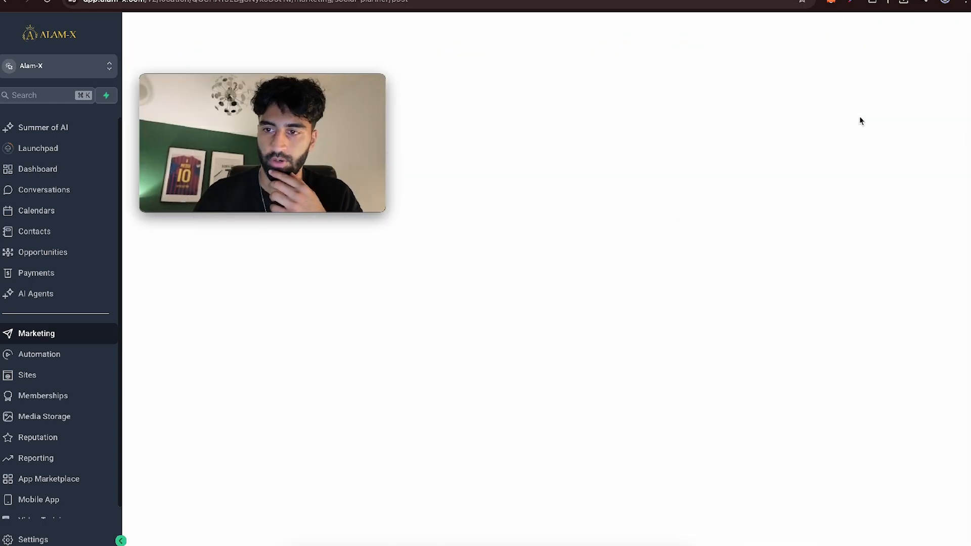
{"action": "left_click", "coordinate": [321, 98]}
{"action": "left_click", "coordinate": [288, 194]}
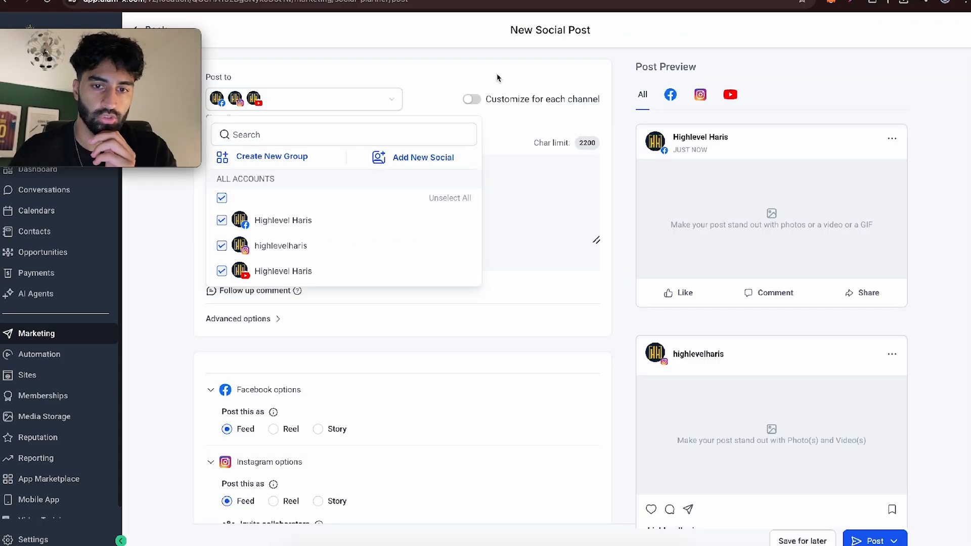
{"action": "left_click", "coordinate": [498, 76]}
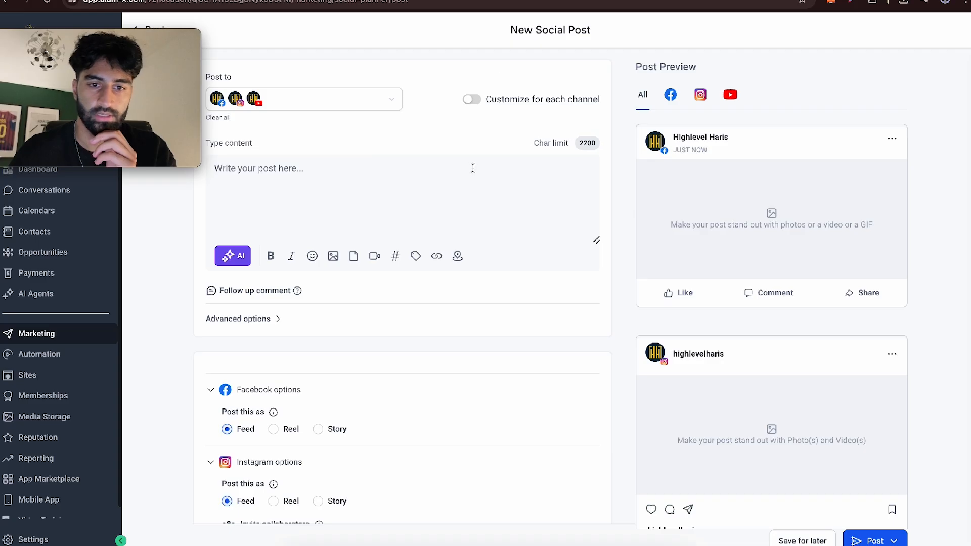
- Attach the second video in the media library, copy_0B531E0C-0ED8-4117-9FD5…, to the post and review its channel previews
{"action": "left_click", "coordinate": [374, 258]}
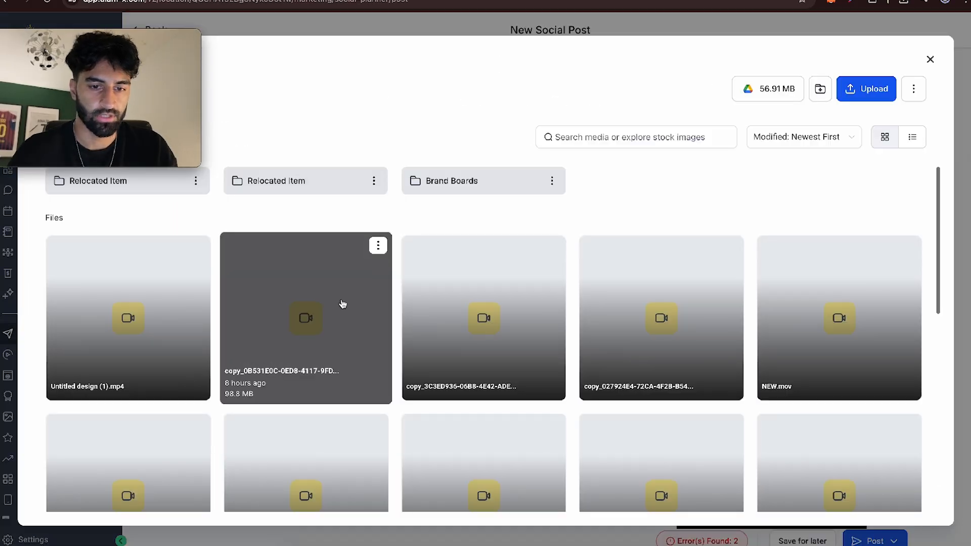
{"action": "left_click", "coordinate": [342, 304]}
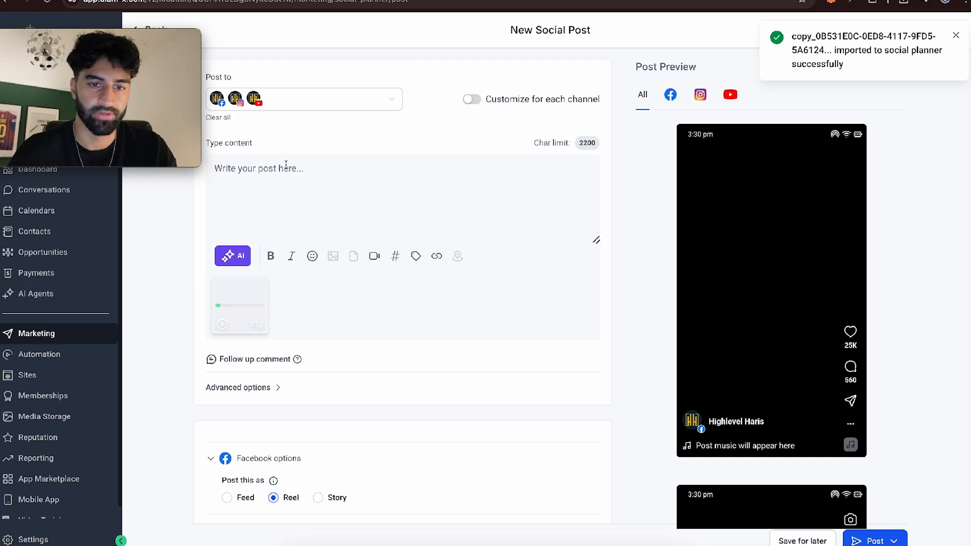
{"action": "scroll", "coordinate": [331, 285], "scroll_direction": "down", "scroll_amount": 8}
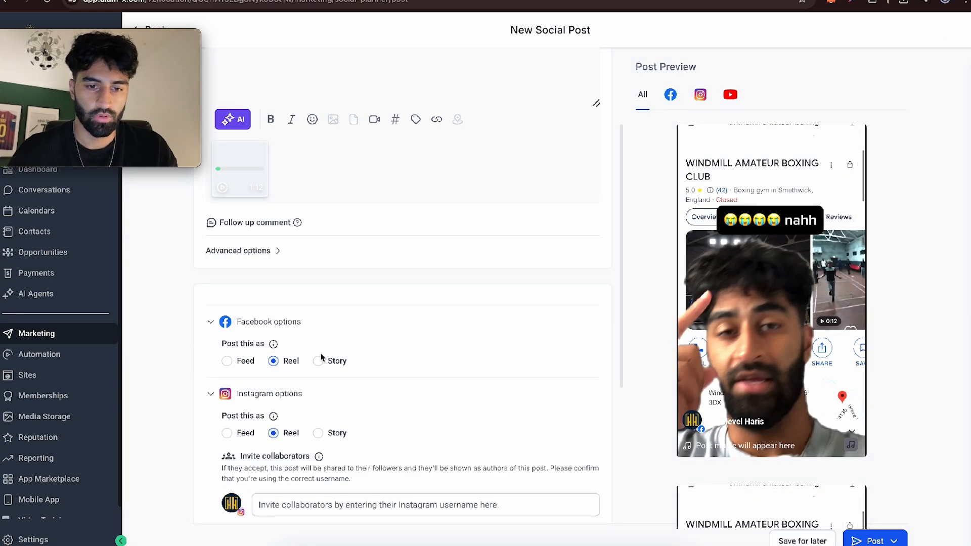
{"action": "scroll", "coordinate": [319, 355], "scroll_direction": "up", "scroll_amount": 8}
{"action": "scroll", "coordinate": [719, 326], "scroll_direction": "down", "scroll_amount": 10}
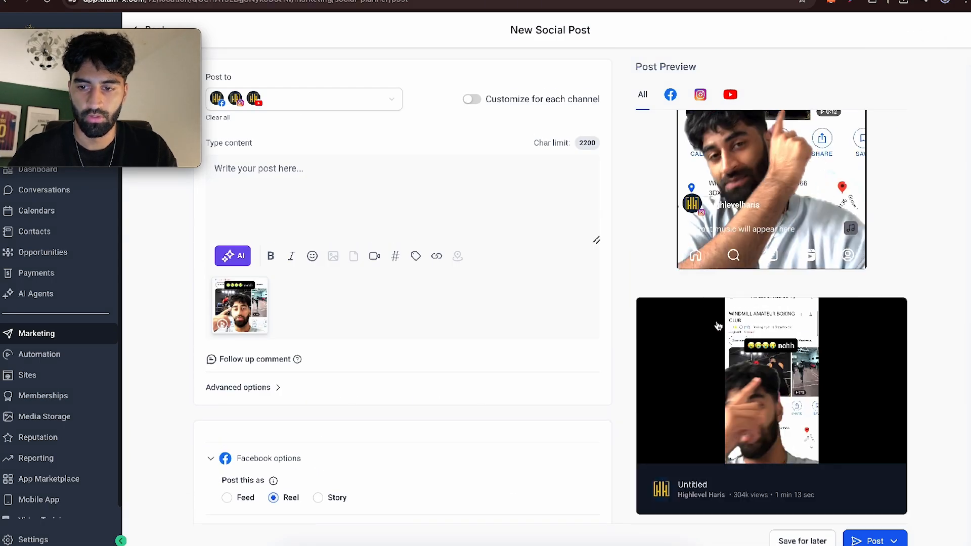
{"action": "scroll", "coordinate": [719, 327], "scroll_direction": "up", "scroll_amount": 10}
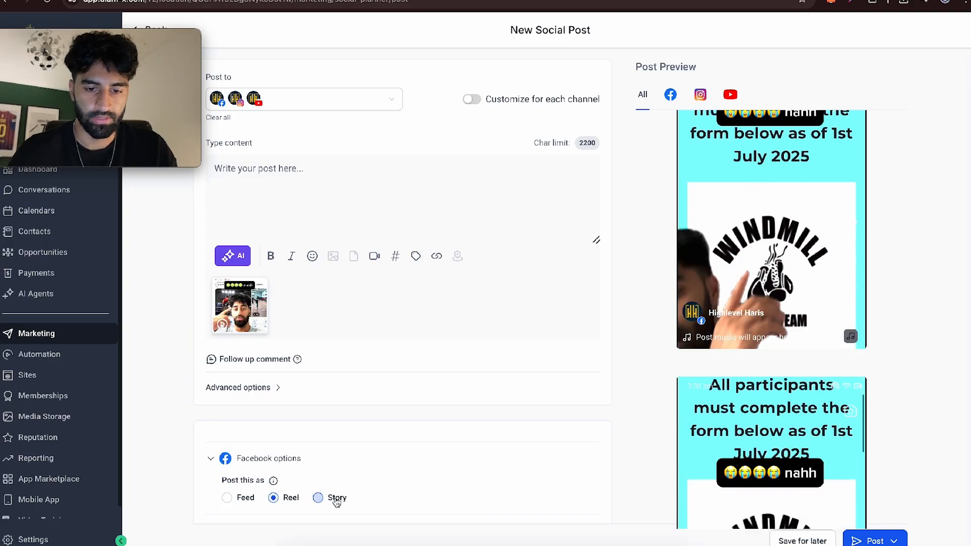
- Set the YouTube post type to Short and open the publishing and scheduling choices for the post
{"action": "scroll", "coordinate": [299, 471], "scroll_direction": "down", "scroll_amount": 5}
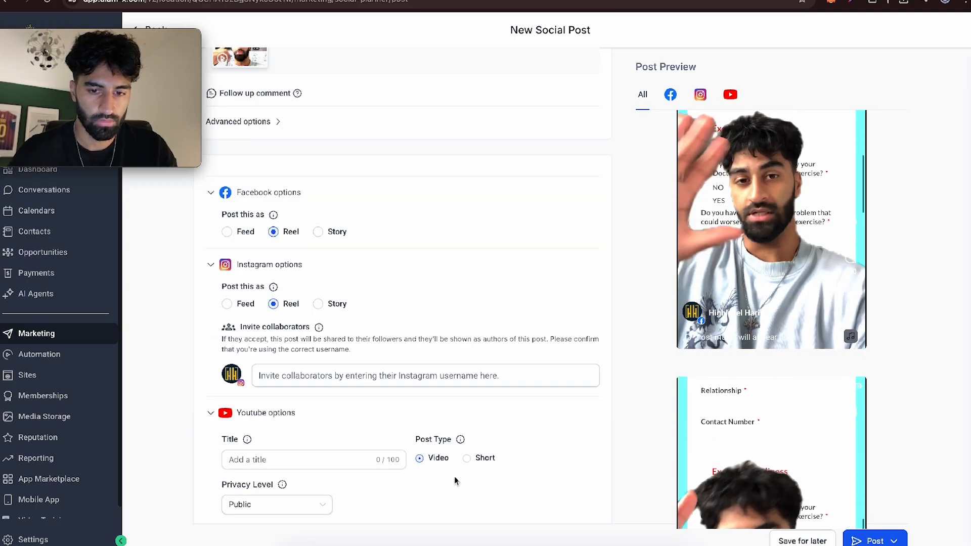
{"action": "left_click", "coordinate": [466, 458]}
{"action": "scroll", "coordinate": [485, 455], "scroll_direction": "up", "scroll_amount": 5}
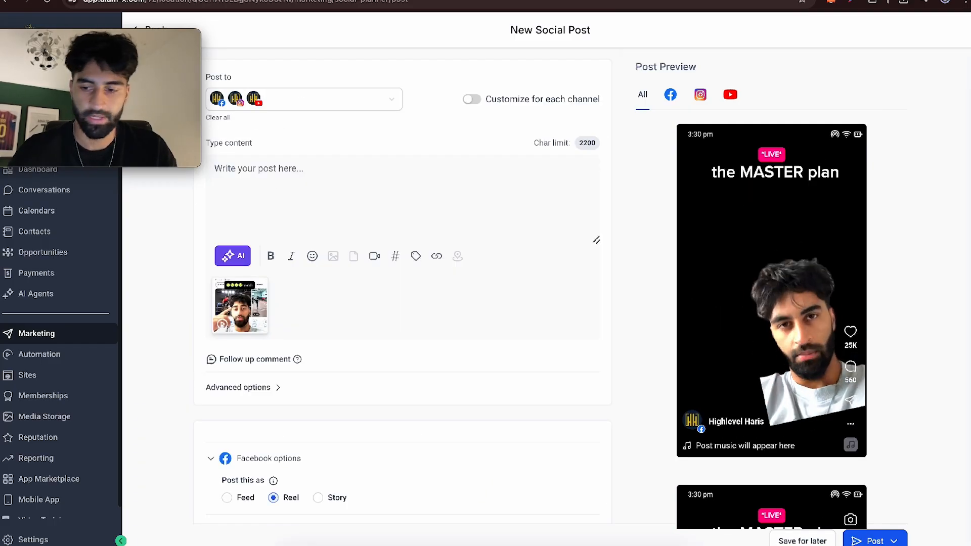
{"action": "left_click", "coordinate": [903, 537]}
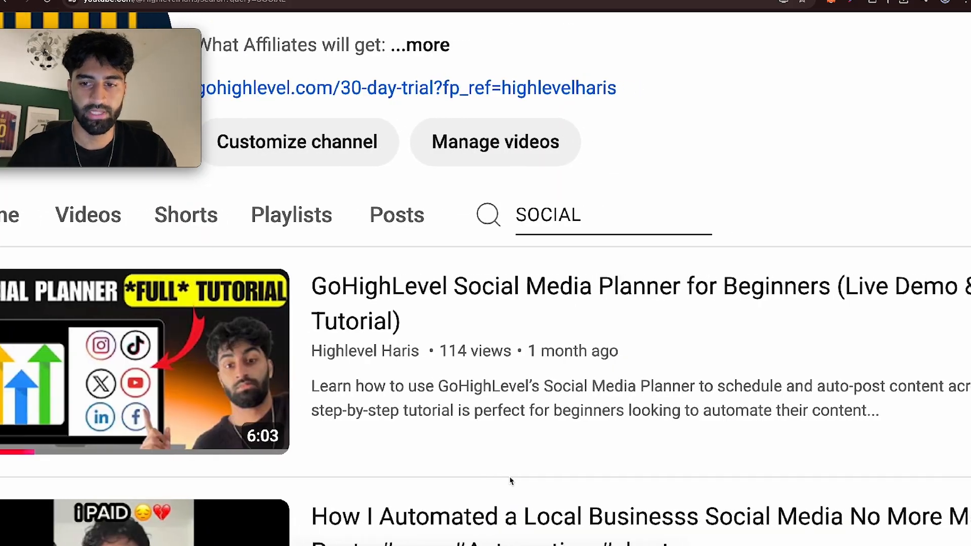
- Switch to the YouTube channel's SOCIAL search results and look at the GoHighLevel Social Media Planner for Beginners tutorial
{"action": "scroll", "coordinate": [510, 481], "scroll_direction": "right", "scroll_amount": 2}
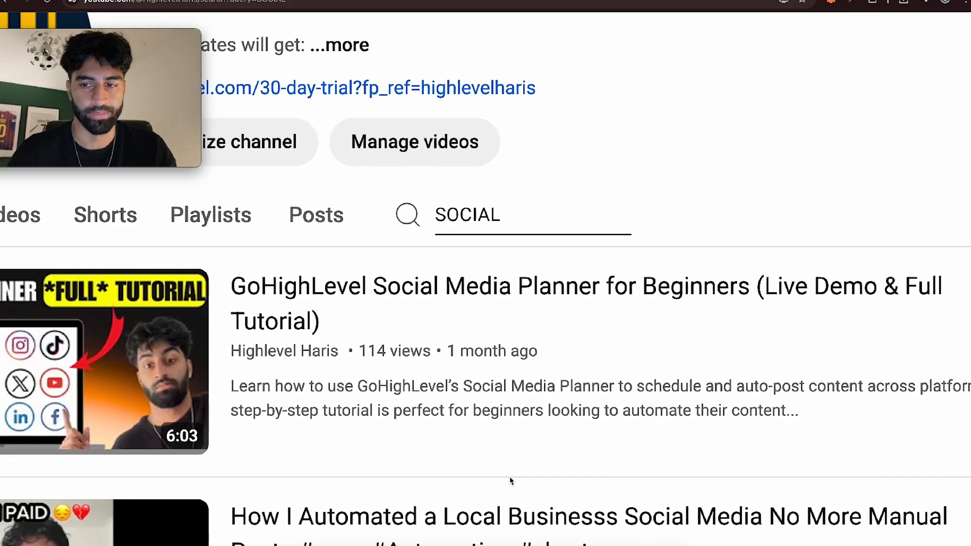
{"action": "scroll", "coordinate": [511, 480], "scroll_direction": "left", "scroll_amount": 3}
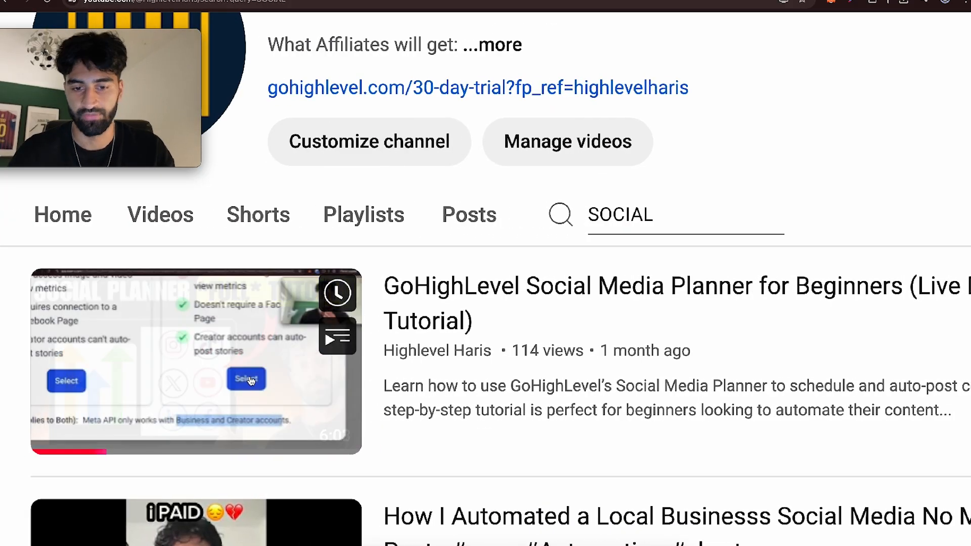